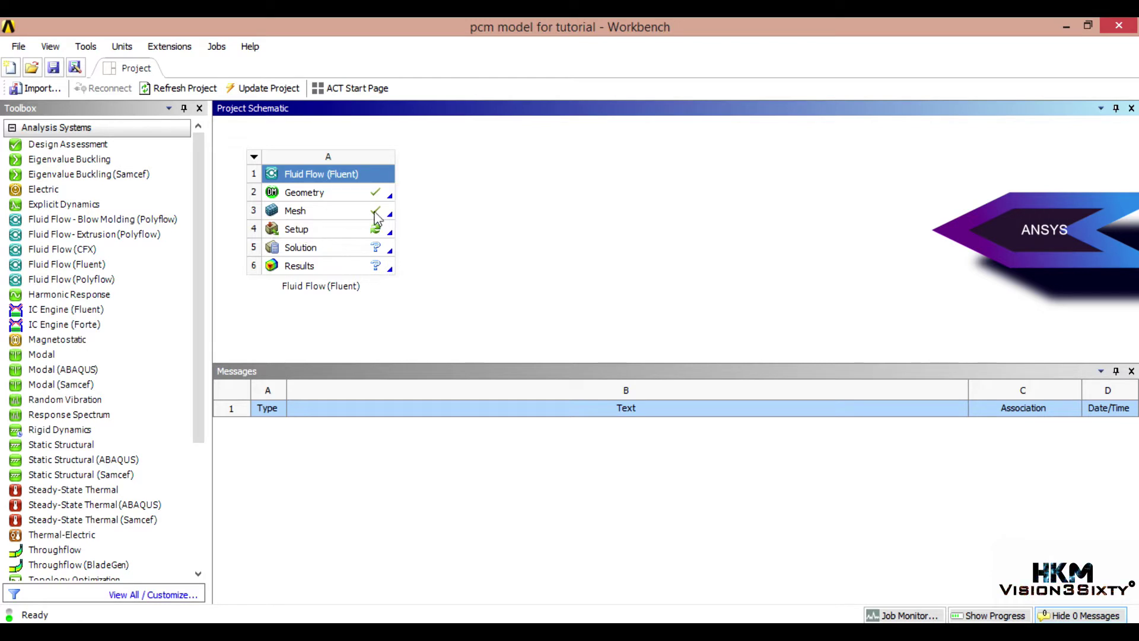
Launch the Fluent setup with Double Precision and parallel local processing, using 4 solver processes and 1 GPGPU per machine
double_click(320, 231)
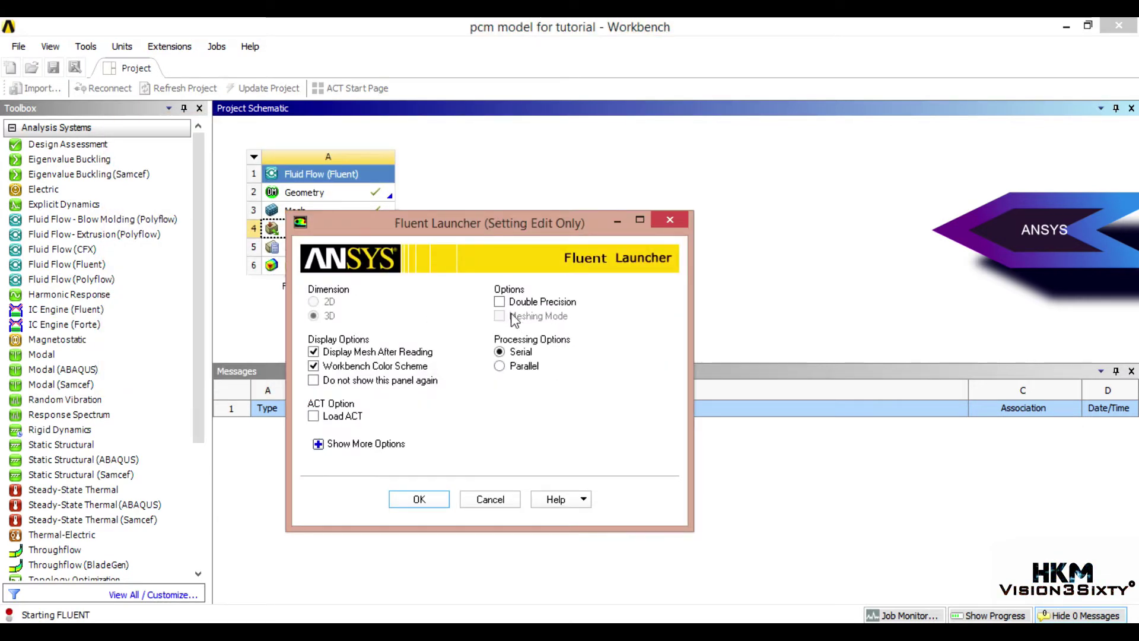
left_click_drag(492, 229, 532, 122)
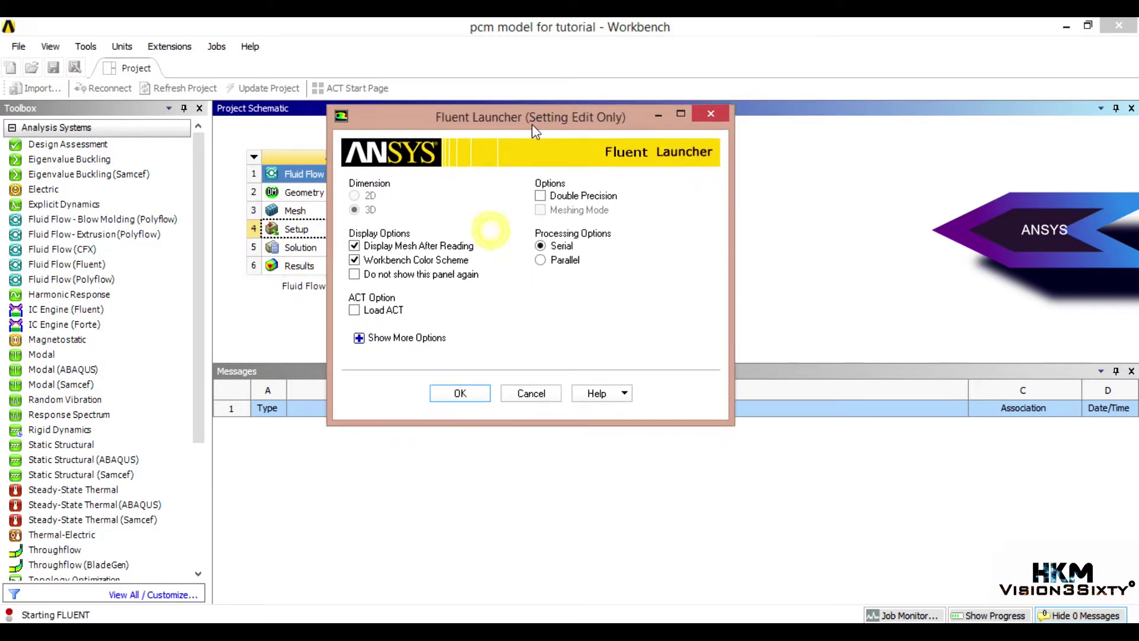
left_click(550, 196)
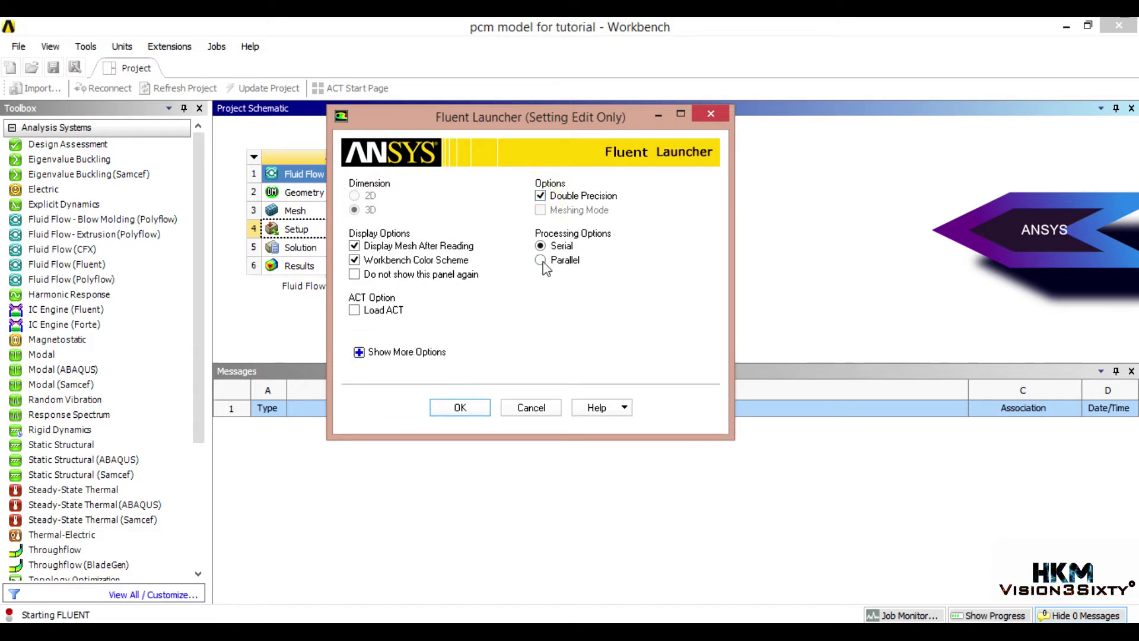
left_click(540, 261)
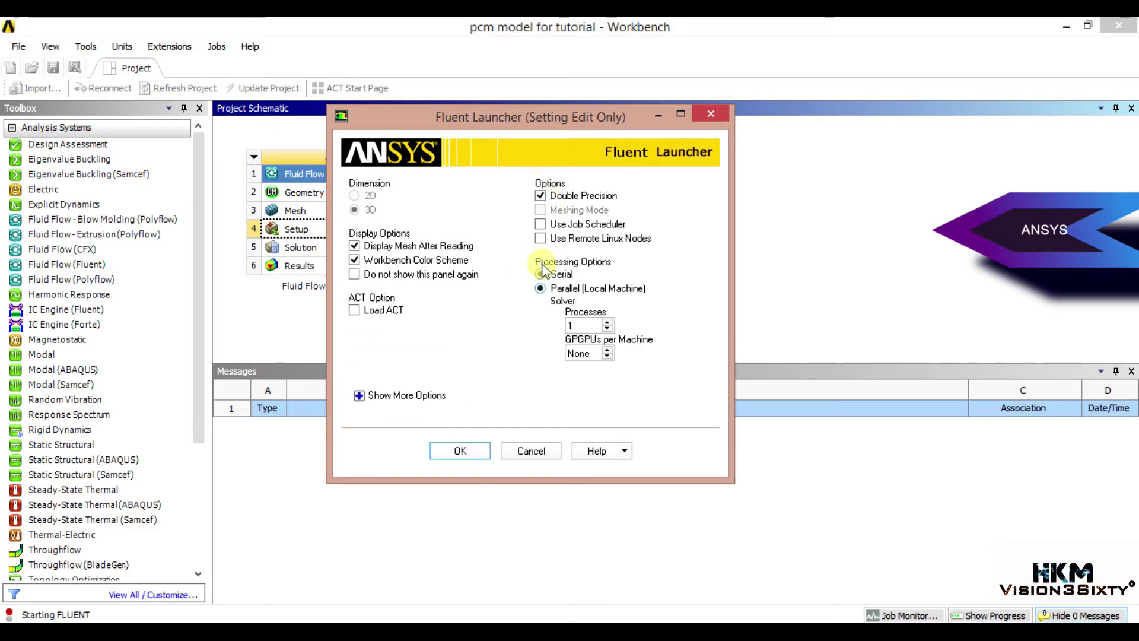
left_click(608, 323)
left_click(608, 322)
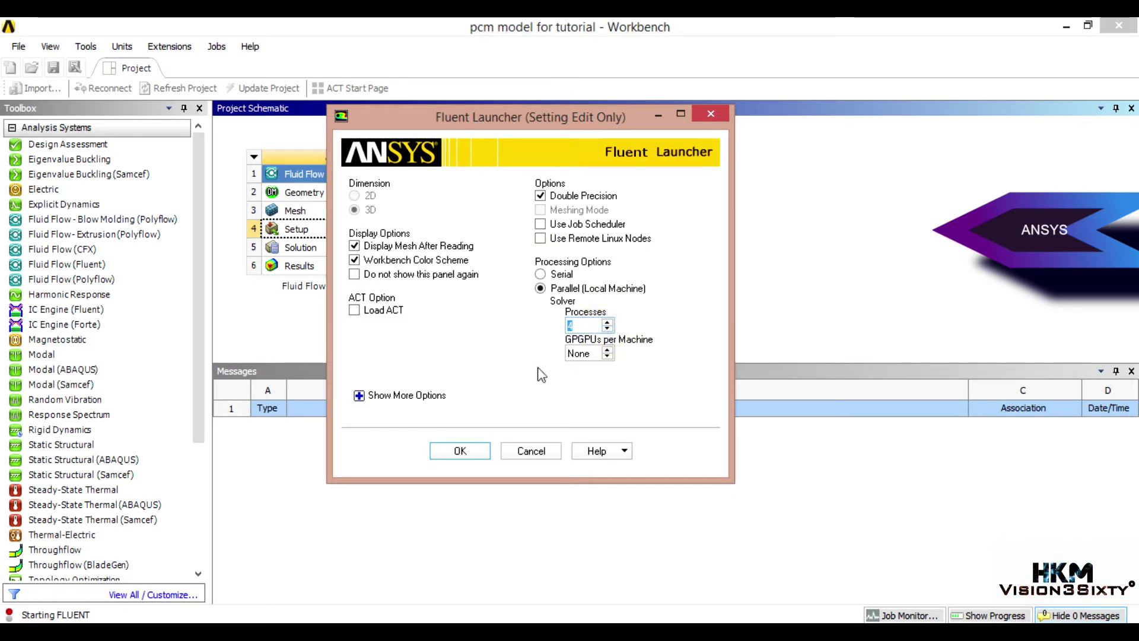
left_click(608, 350)
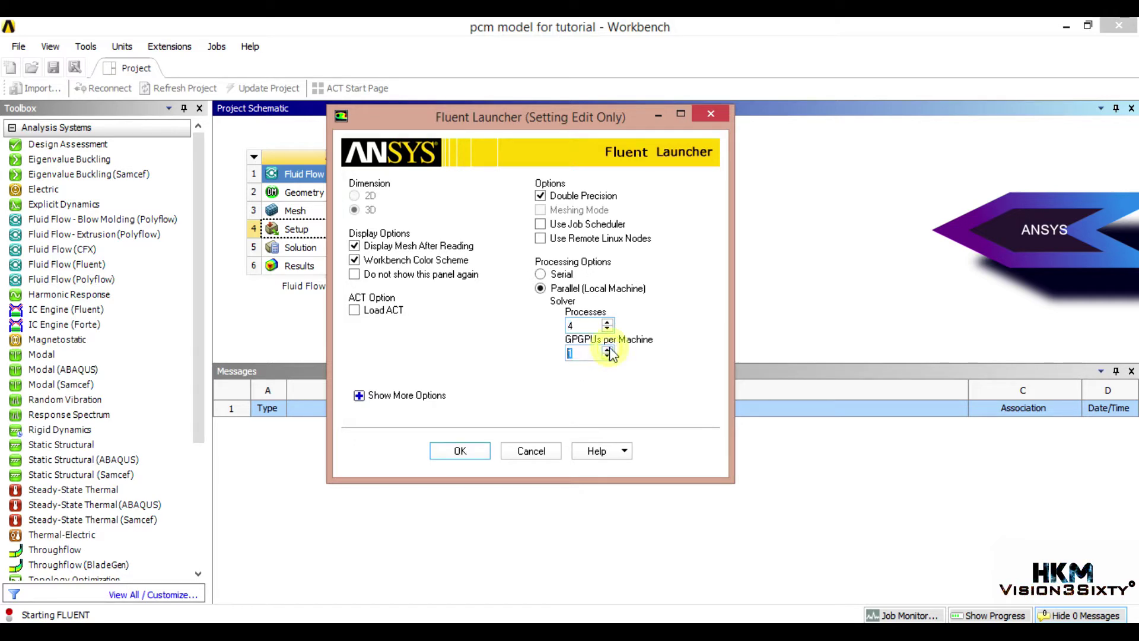
left_click(464, 456)
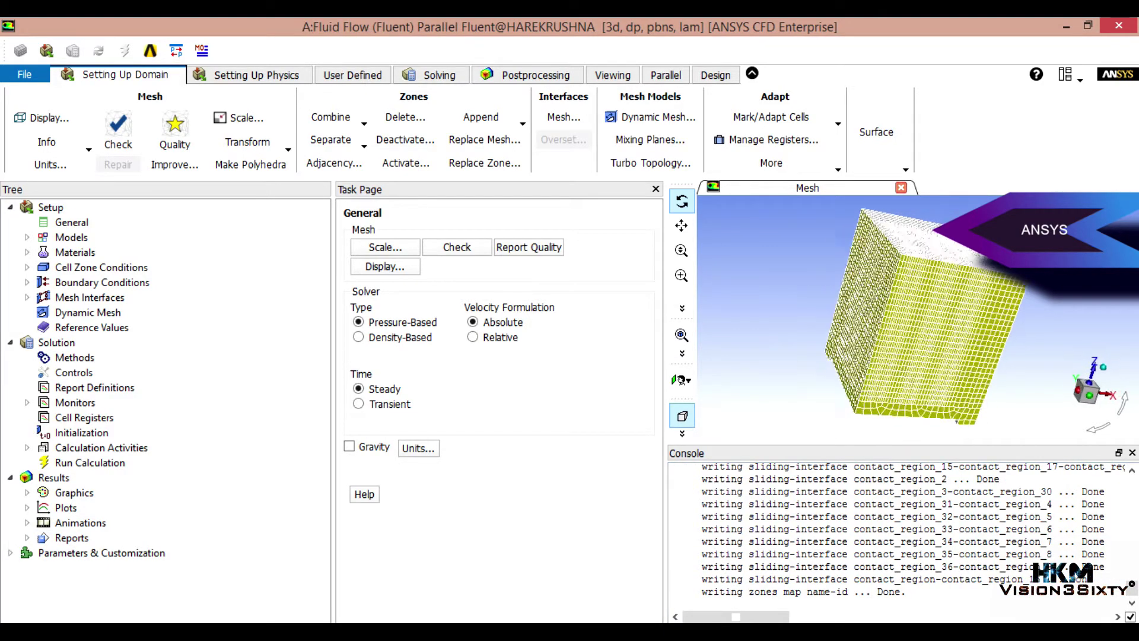
Set the solver time to Transient and enable gravity with a Z acceleration of -9.8 m/s2
left_click_drag(853, 294, 882, 366)
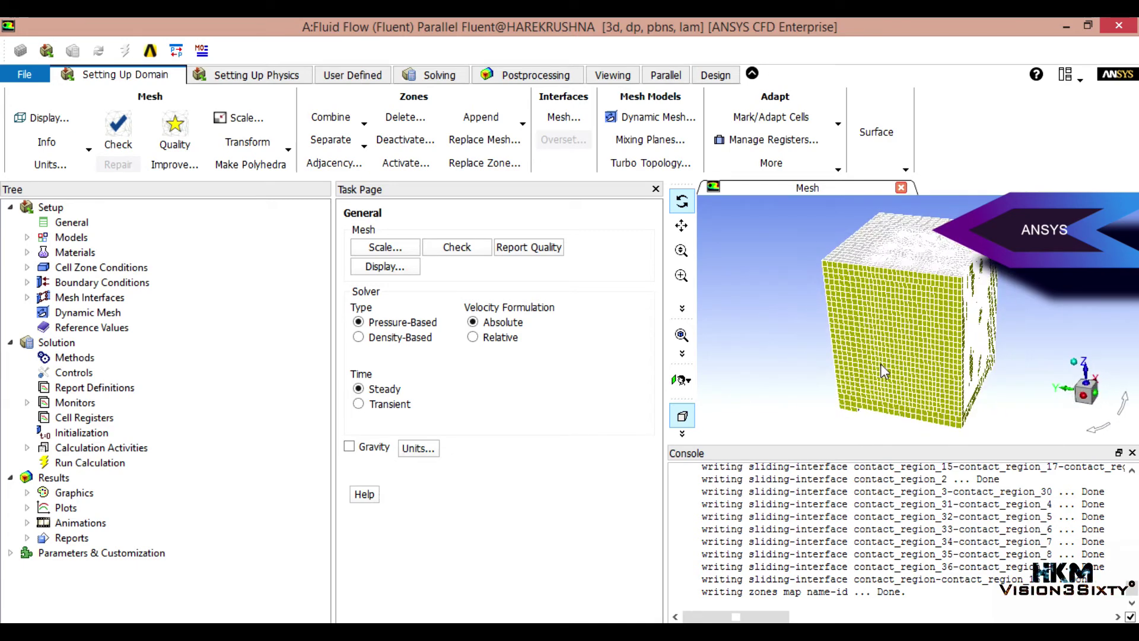
left_click(77, 223)
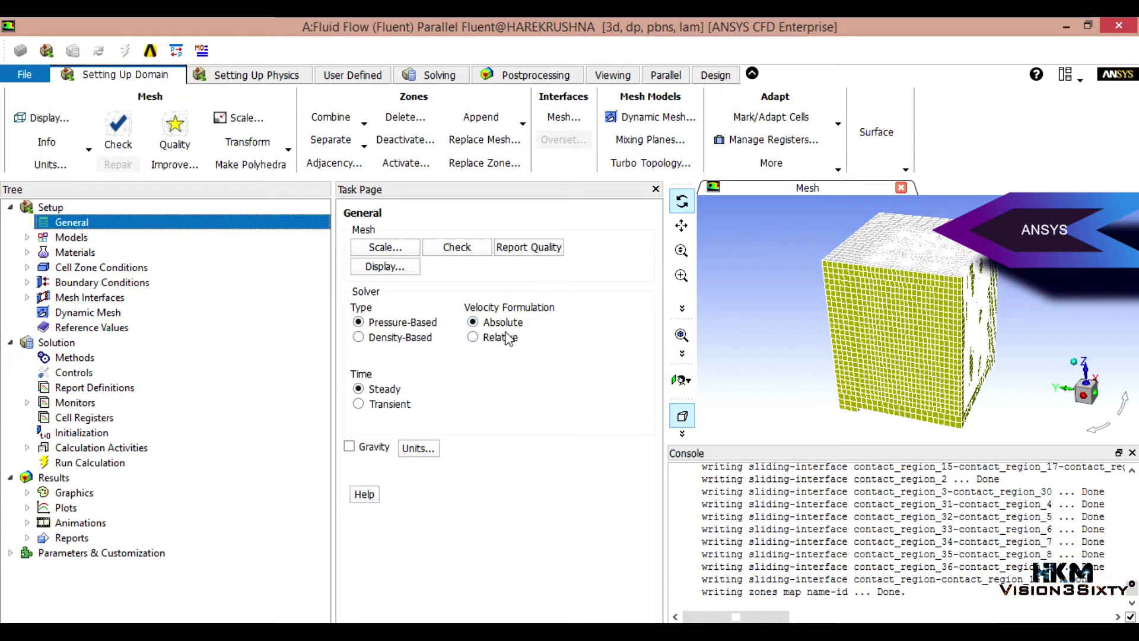
left_click(359, 404)
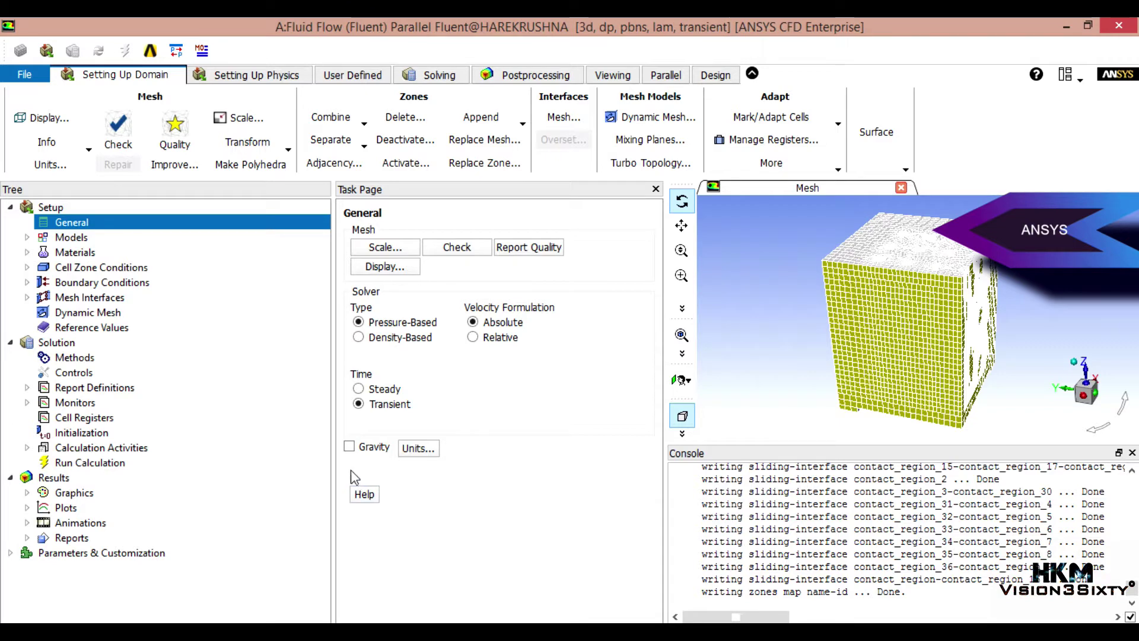
left_click(350, 447)
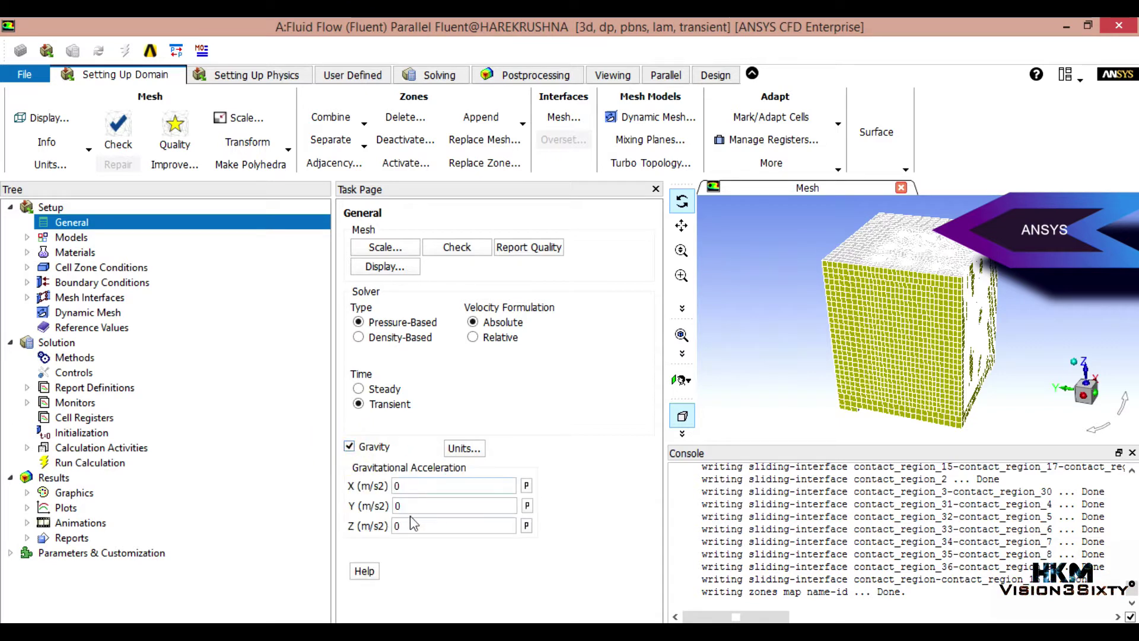
double_click(401, 524)
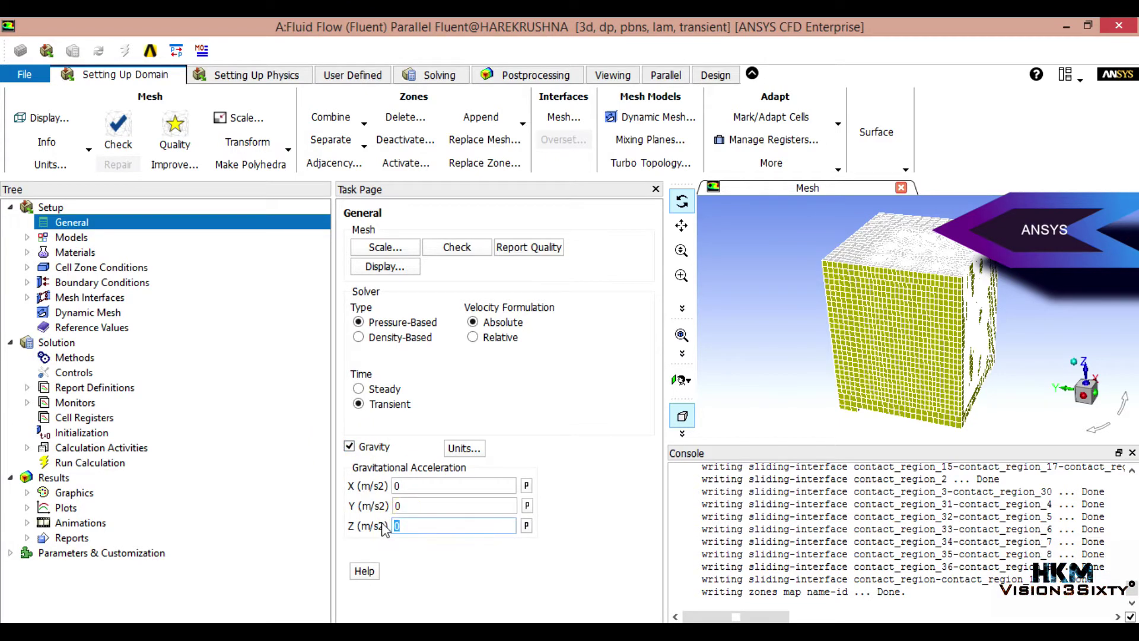
type("-9.8")
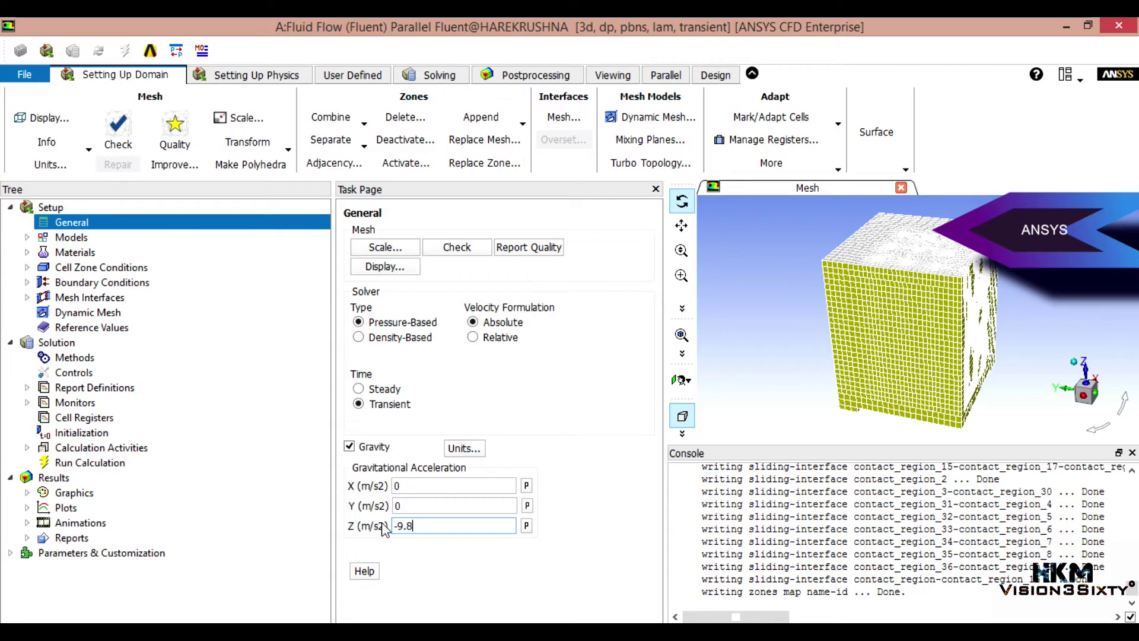
key("Return")
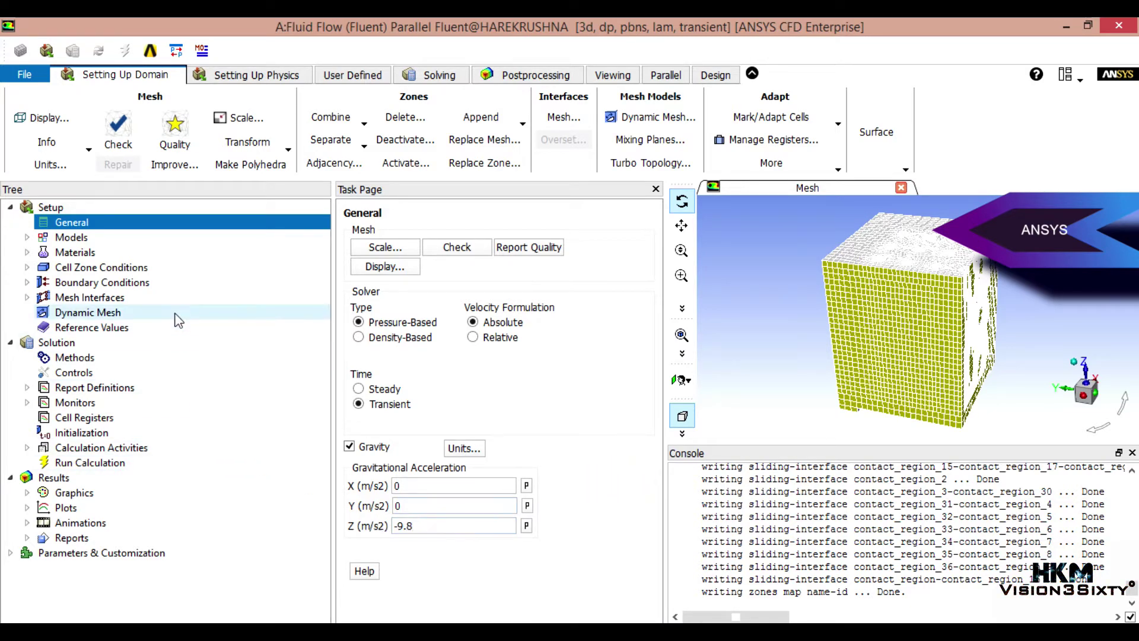
Enable the Energy Equation in the Energy model
left_click(27, 237)
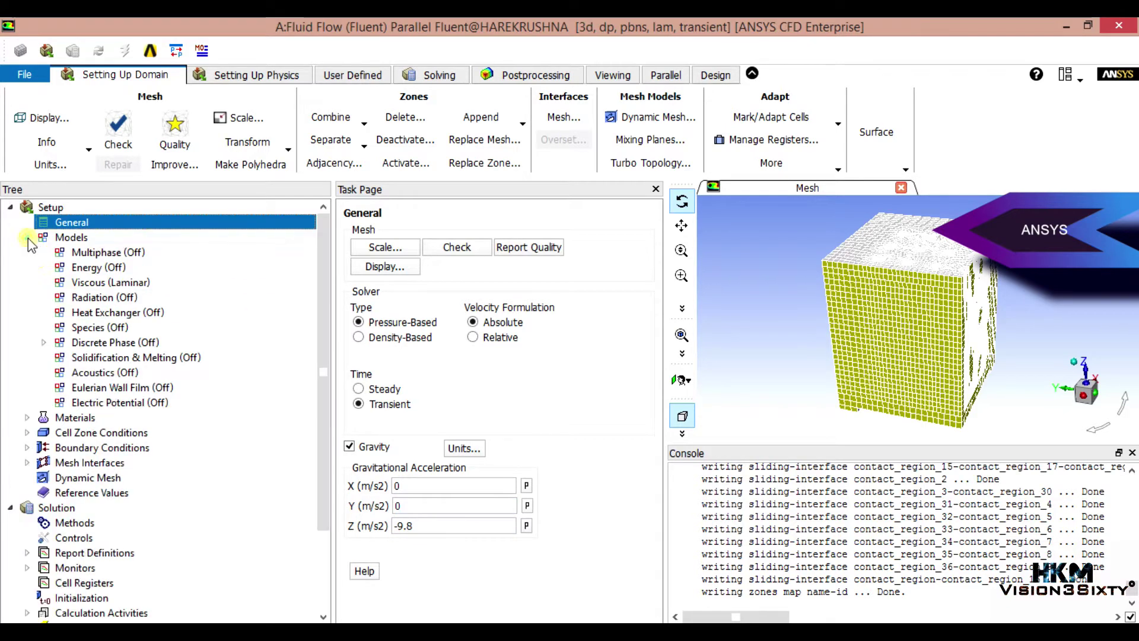
double_click(104, 270)
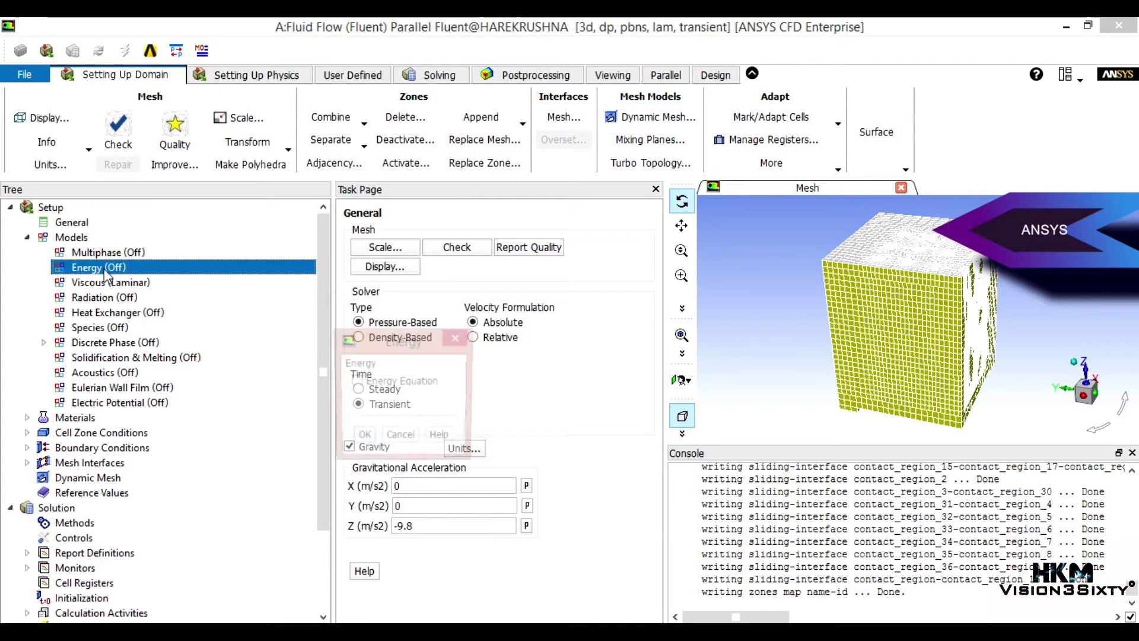
left_click(355, 383)
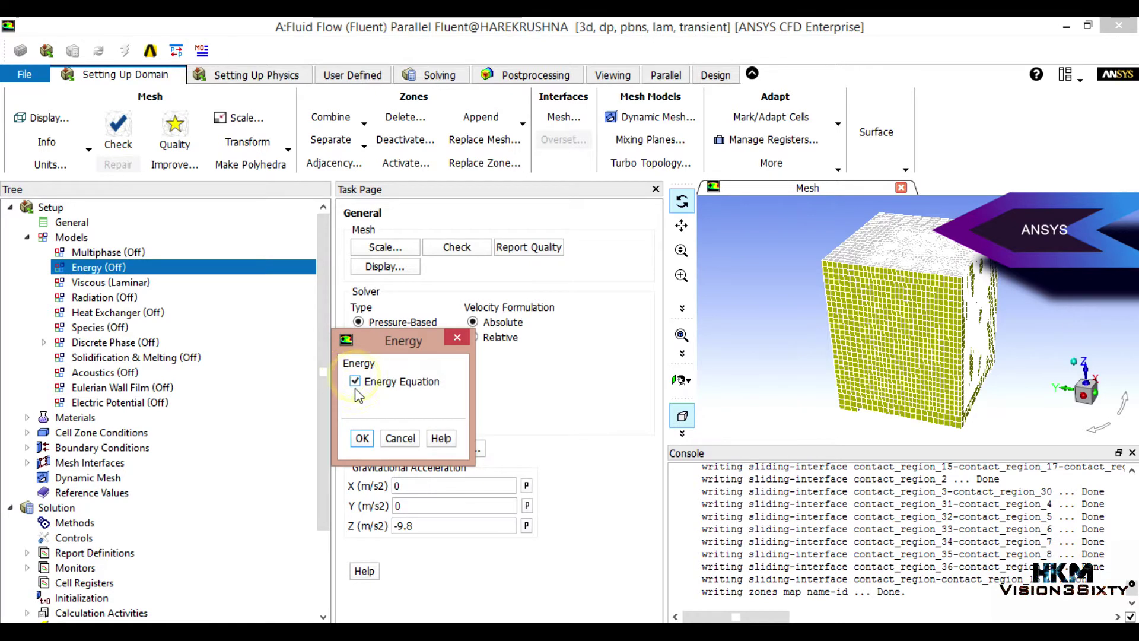
left_click(363, 439)
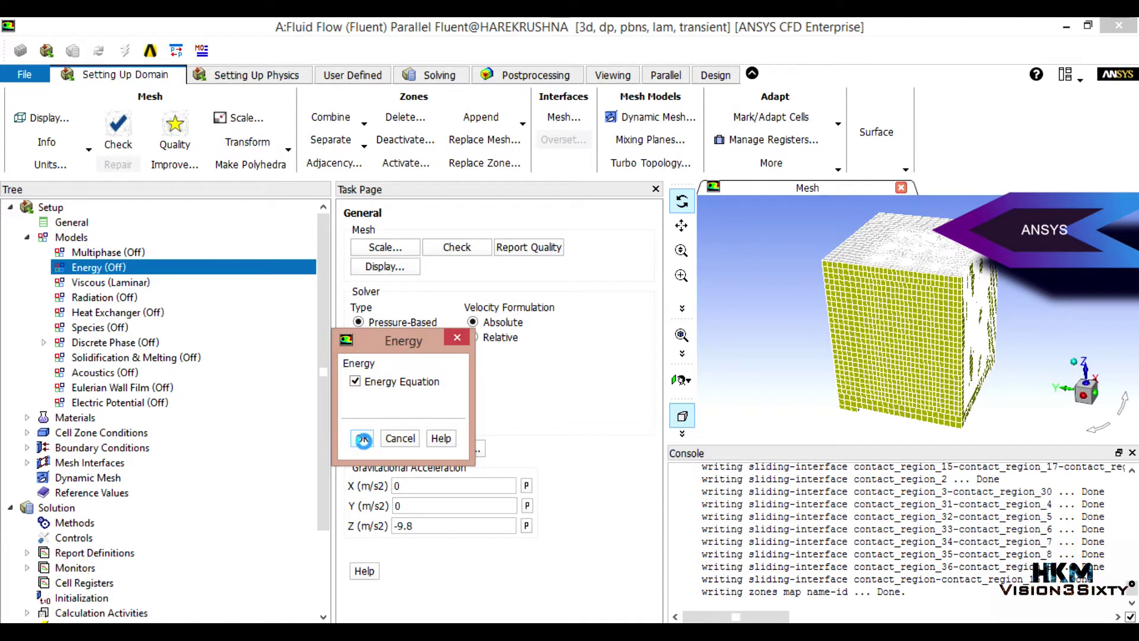
Accept Laminar as the viscous model without viscous heating or low-pressure boundary slip
double_click(111, 287)
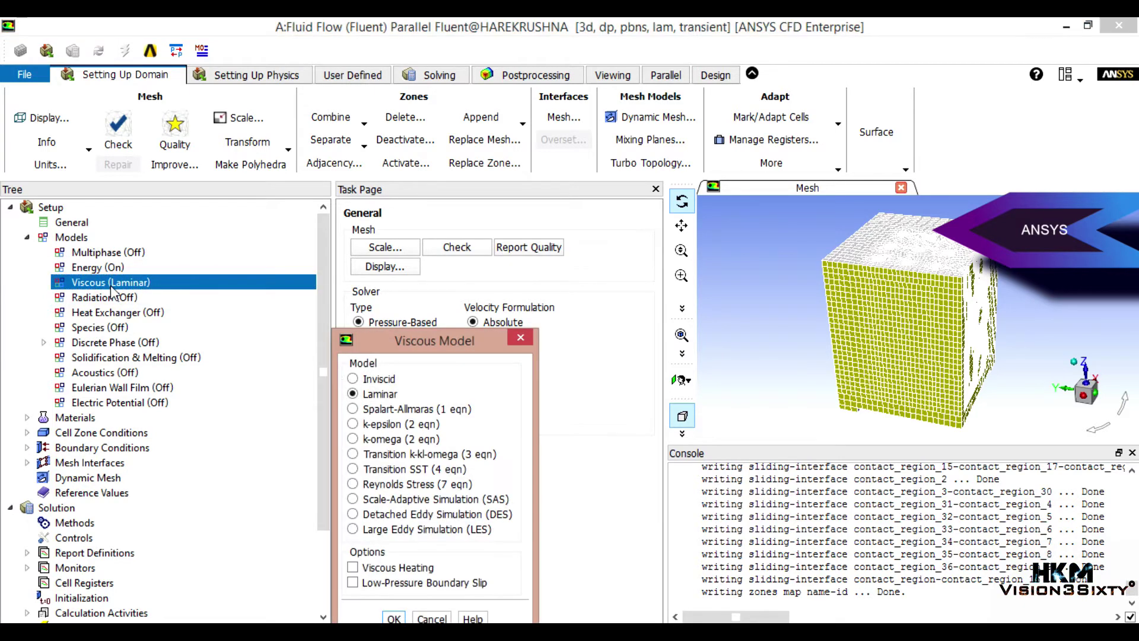
left_click_drag(430, 341, 433, 209)
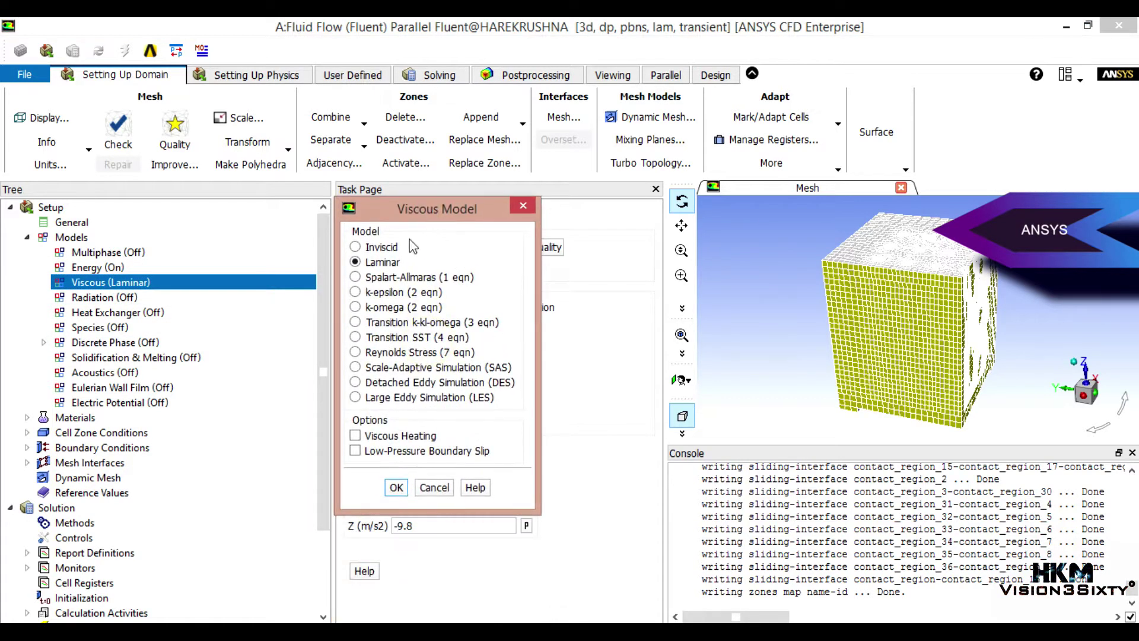
left_click(396, 488)
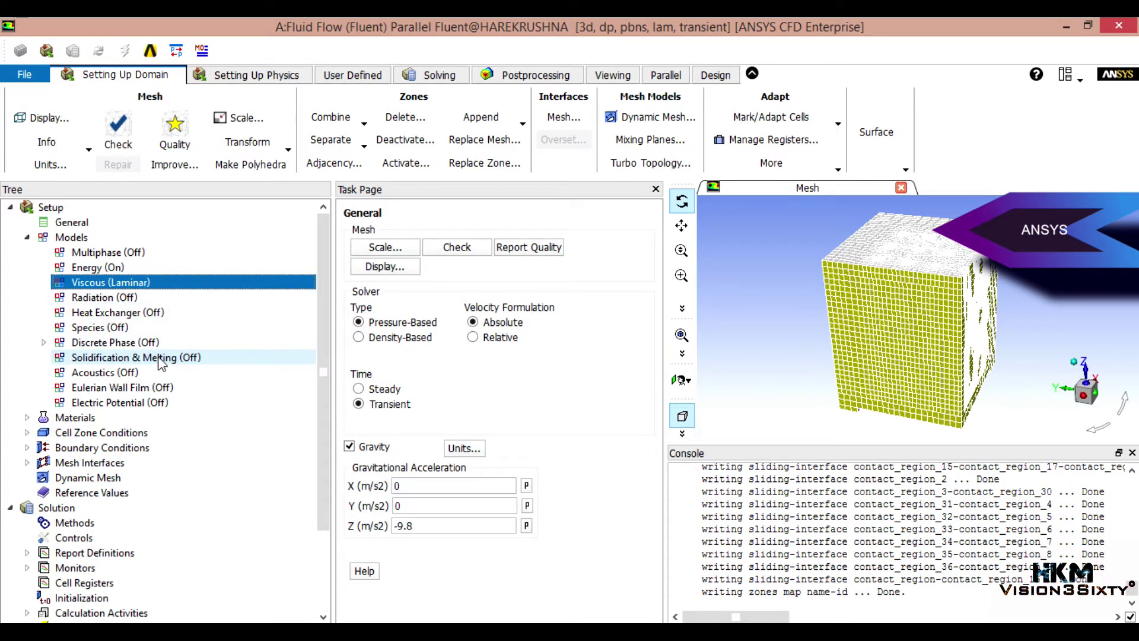
Enable the Solidification/Melting model with a constant mushy zone parameter of 100000 and acknowledge the material property notice
double_click(138, 359)
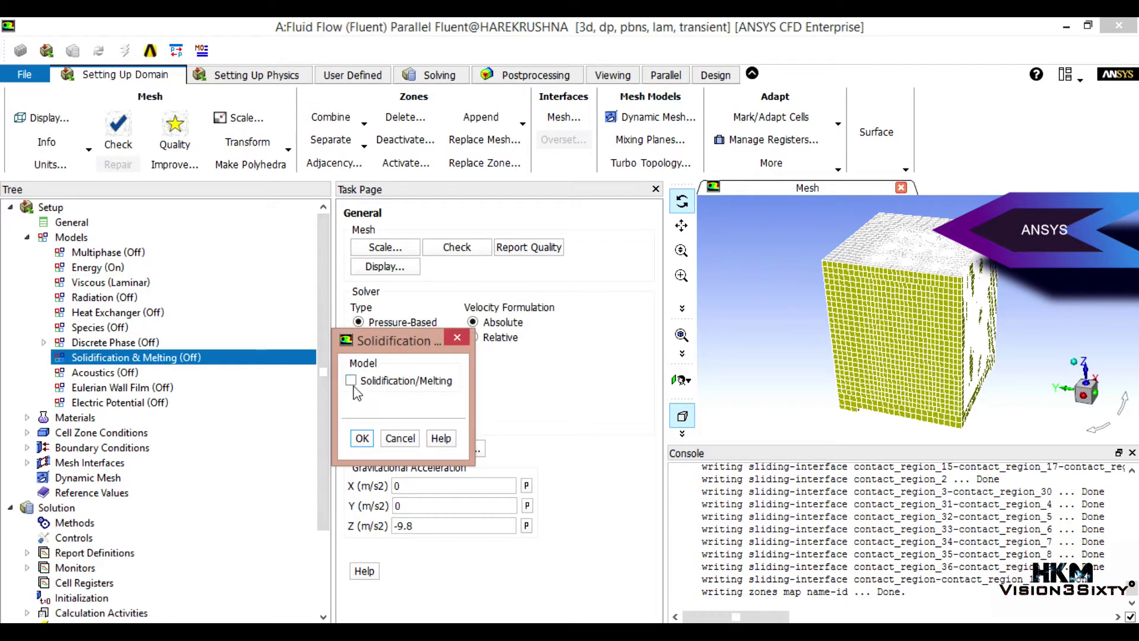
left_click(351, 380)
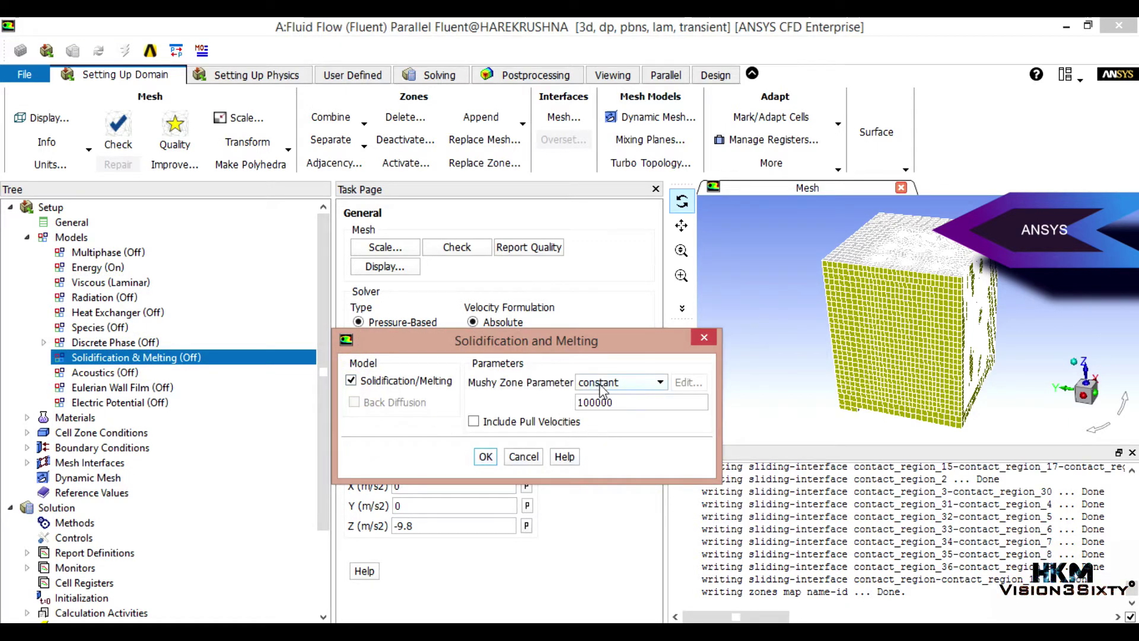
left_click(613, 407)
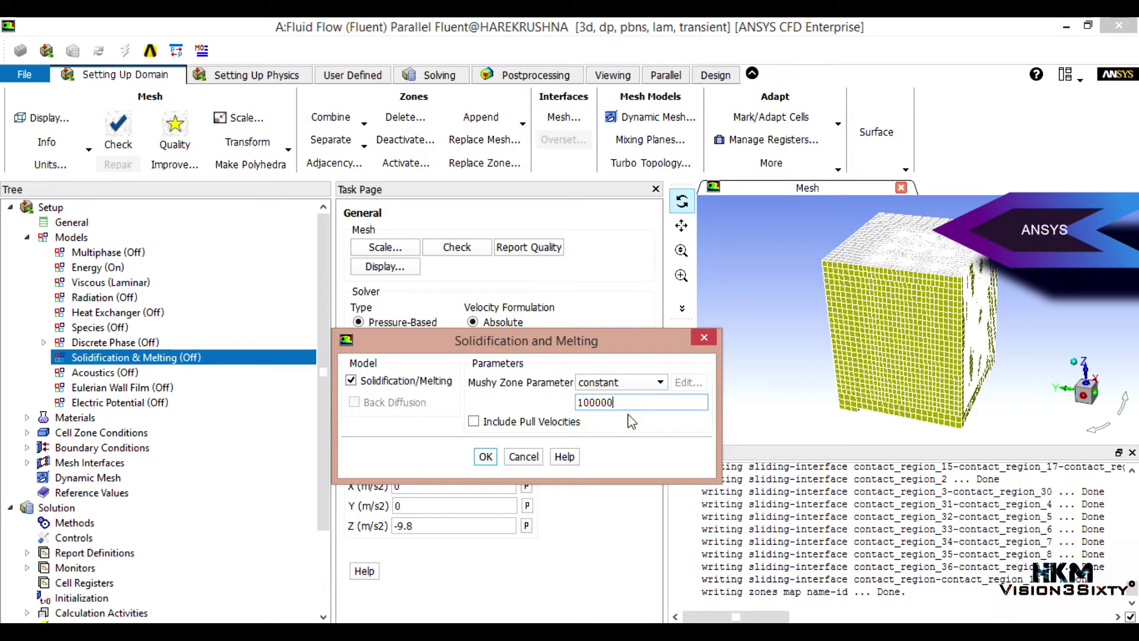
type("0")
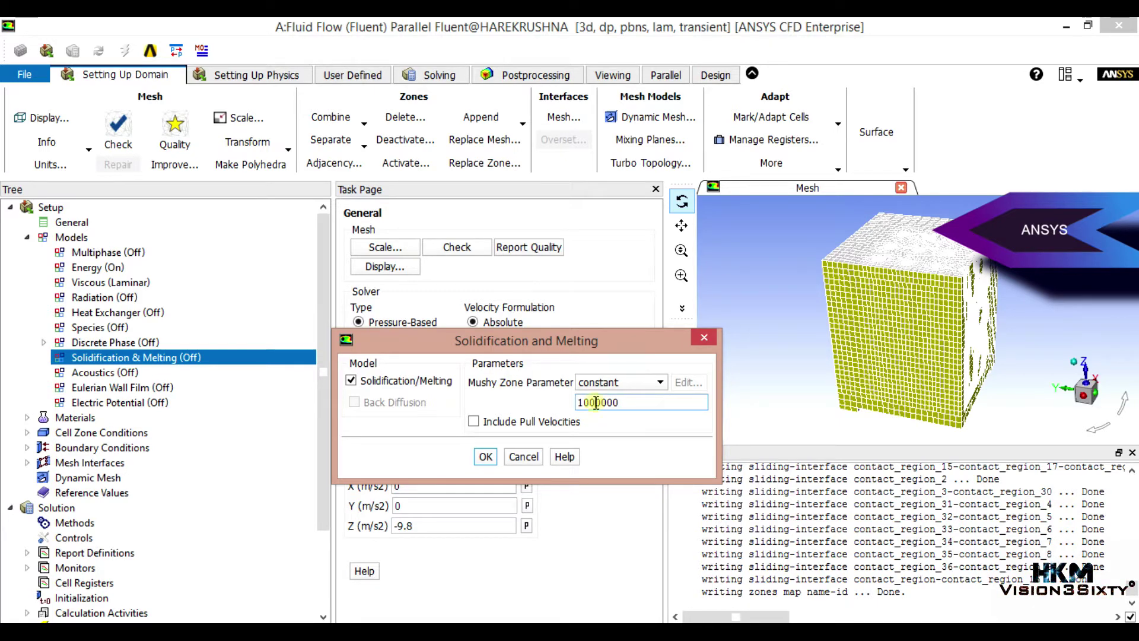
key("Delete")
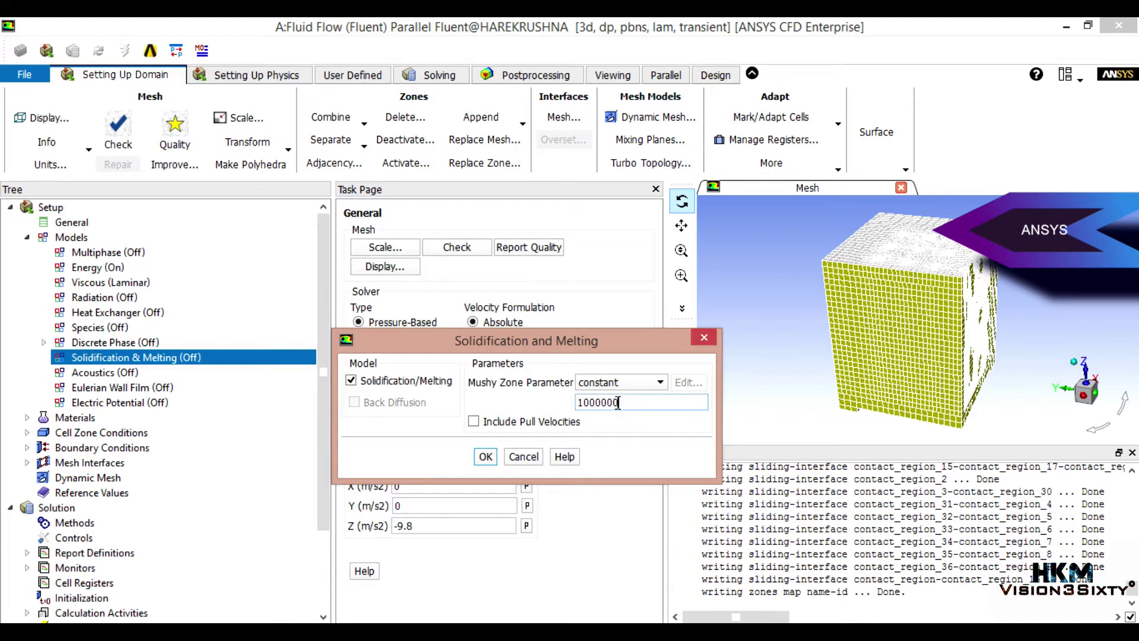
key("shift+Left")
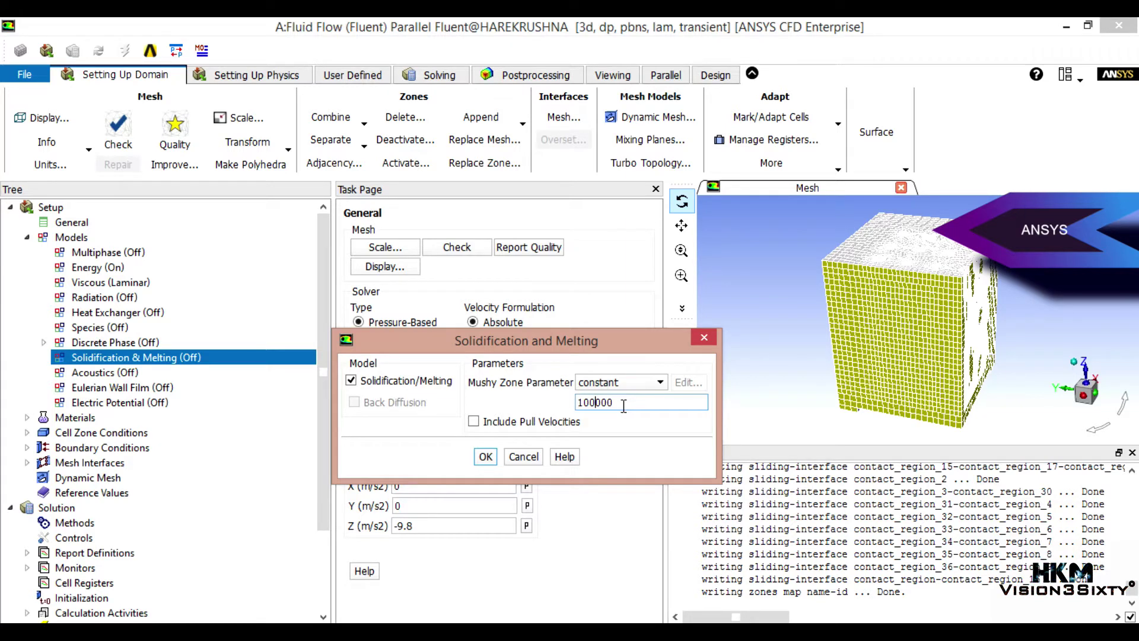
left_click(485, 457)
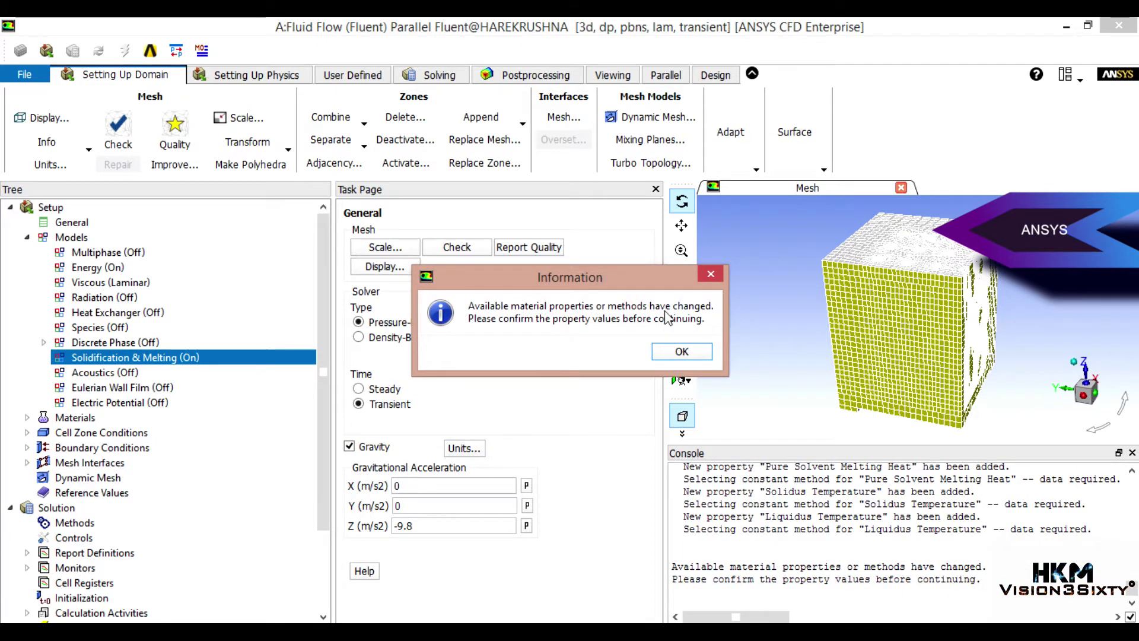
left_click(676, 353)
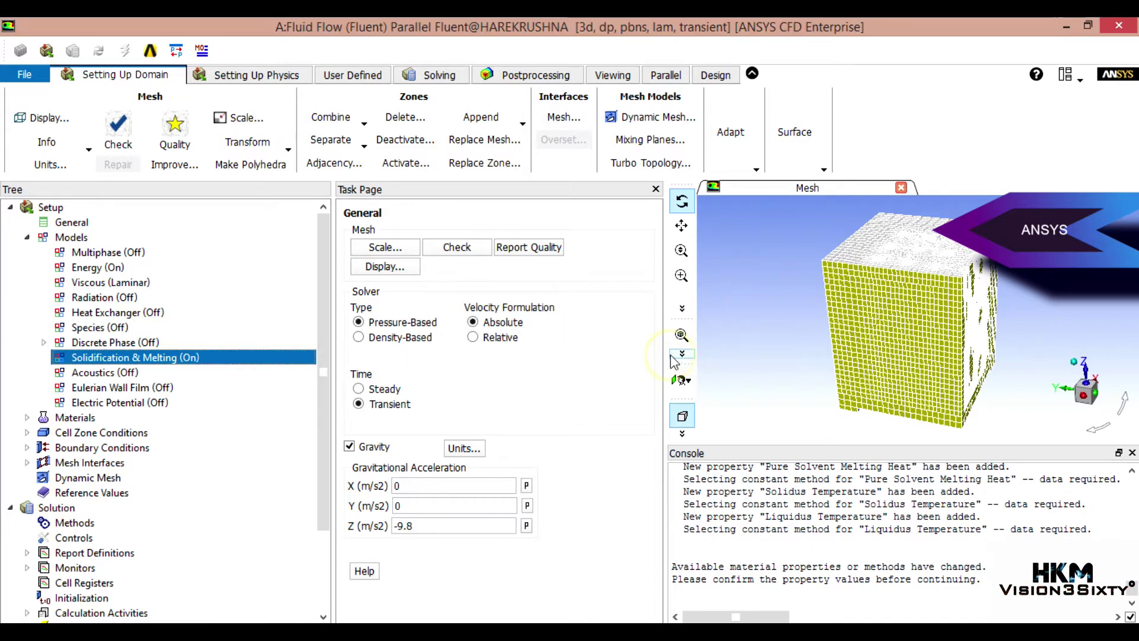
Review the default properties of the fluid material air, including its melting heat, solidus and liquidus temperatures
left_click_drag(321, 390, 324, 469)
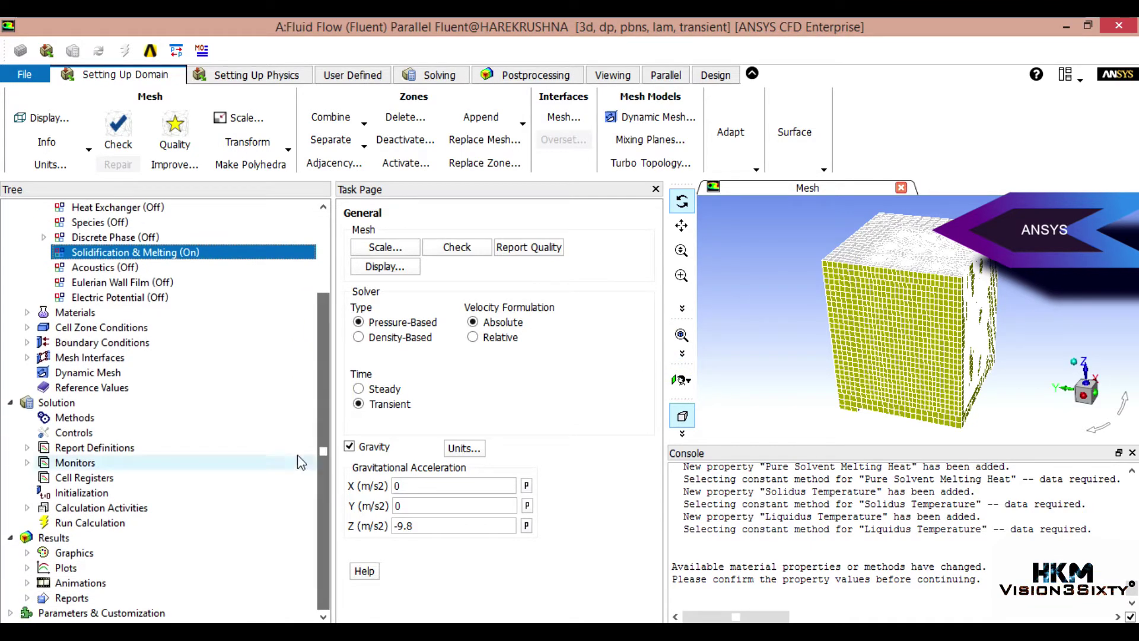
left_click(27, 312)
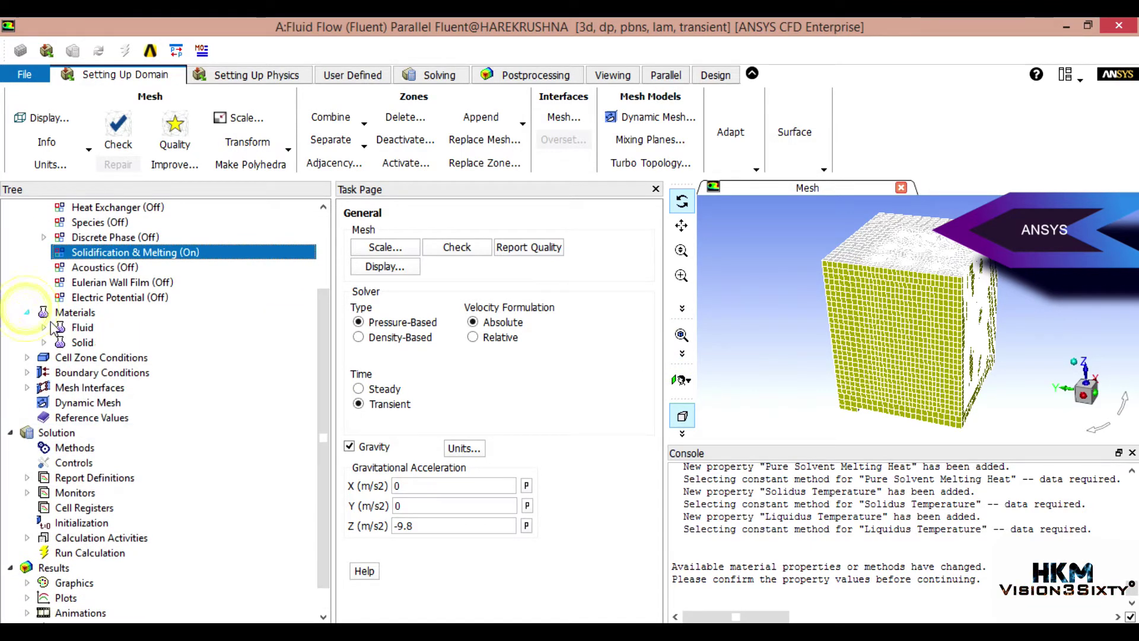
left_click(81, 314)
double_click(82, 328)
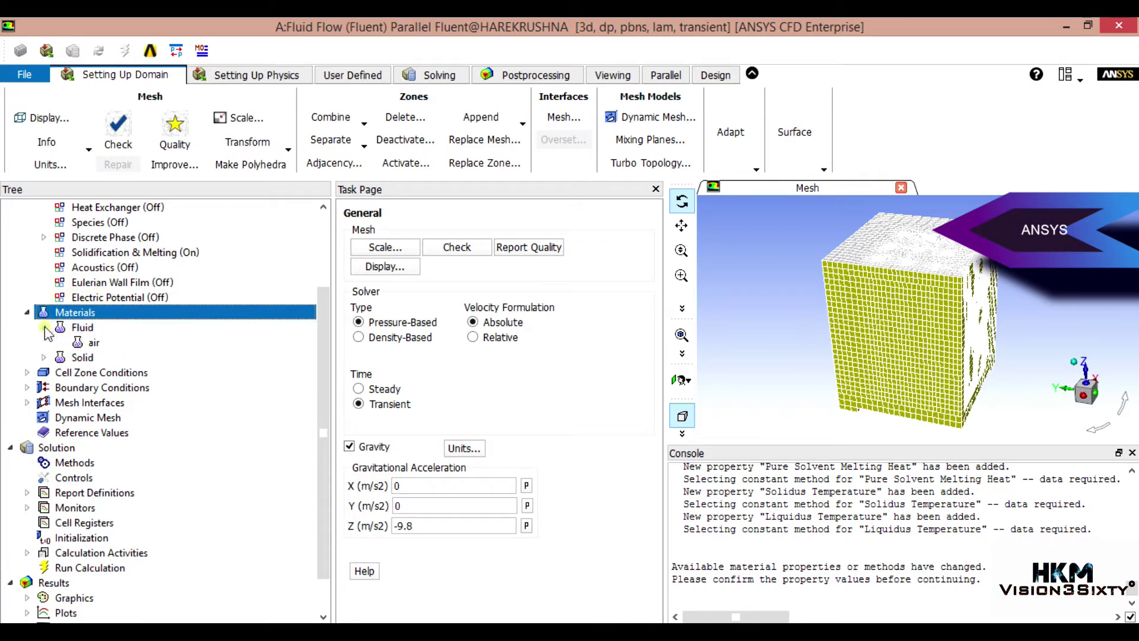
double_click(80, 330)
double_click(80, 330)
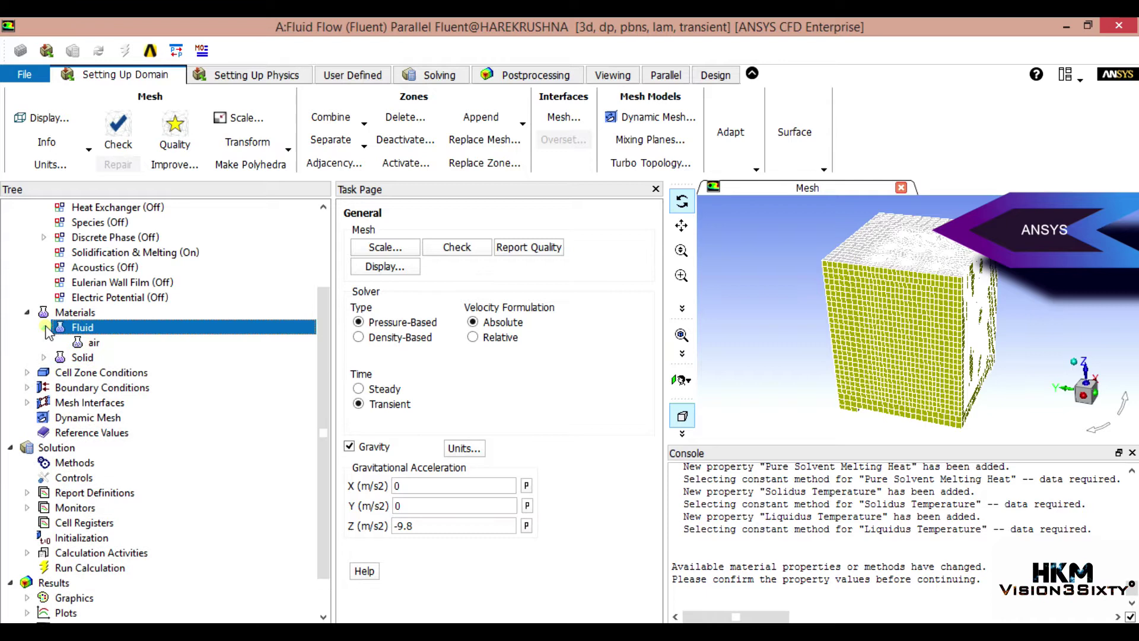
double_click(92, 343)
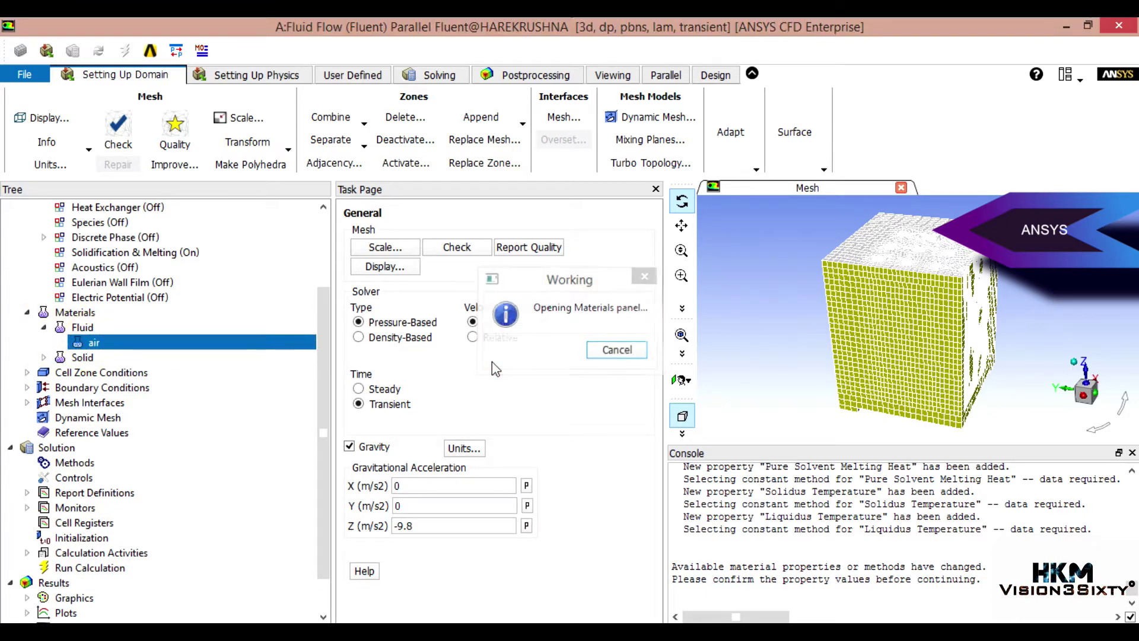
left_click_drag(576, 349, 532, 153)
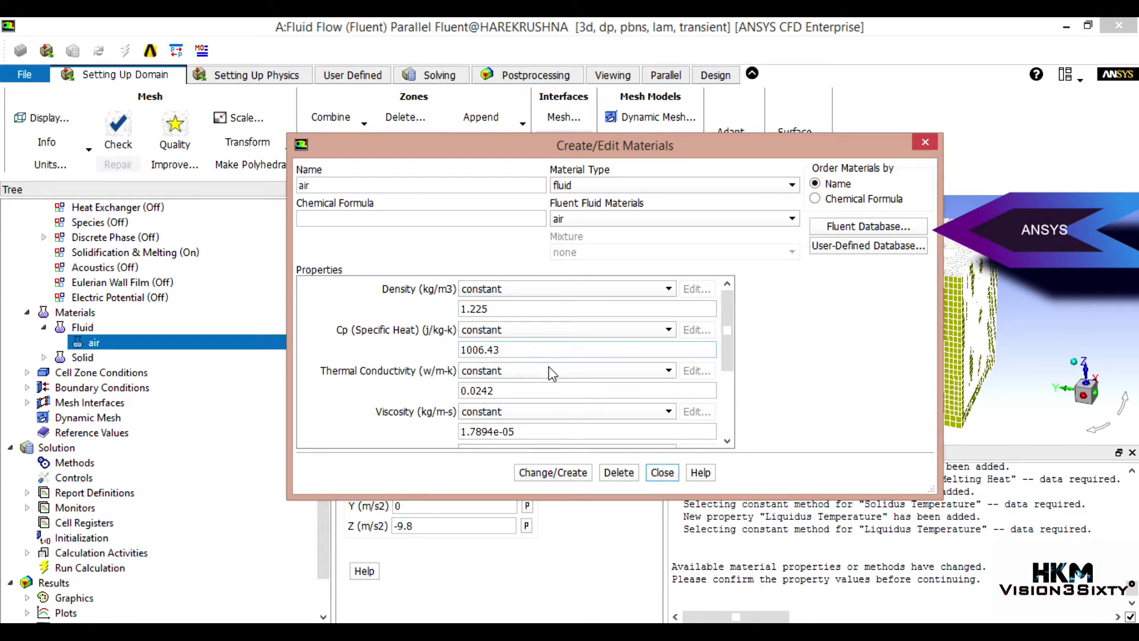
left_click_drag(728, 354, 718, 420)
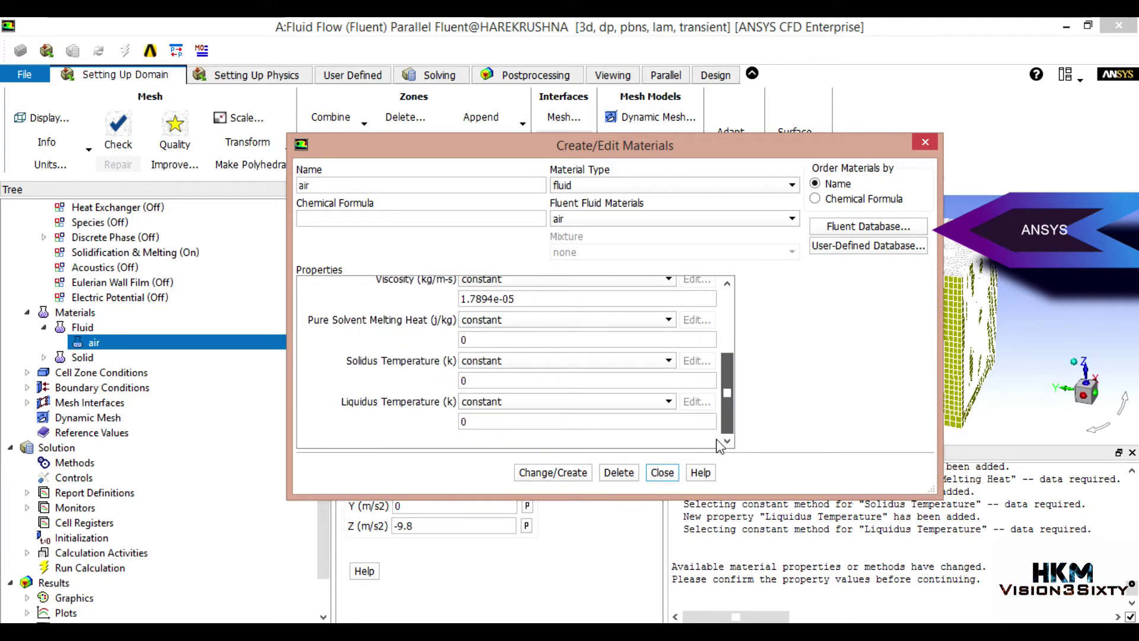
scroll(711, 445, "up", 3)
scroll(706, 446, "down", 3)
left_click(662, 473)
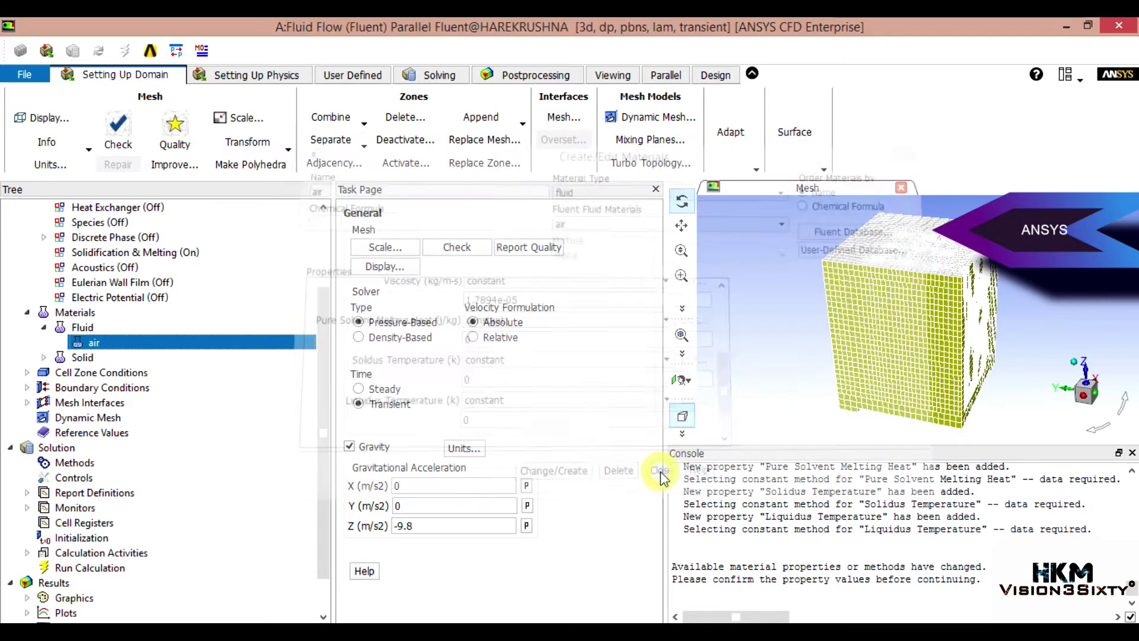
Review the density, specific heat and thermal conductivity of the solid material aluminum
left_click(44, 357)
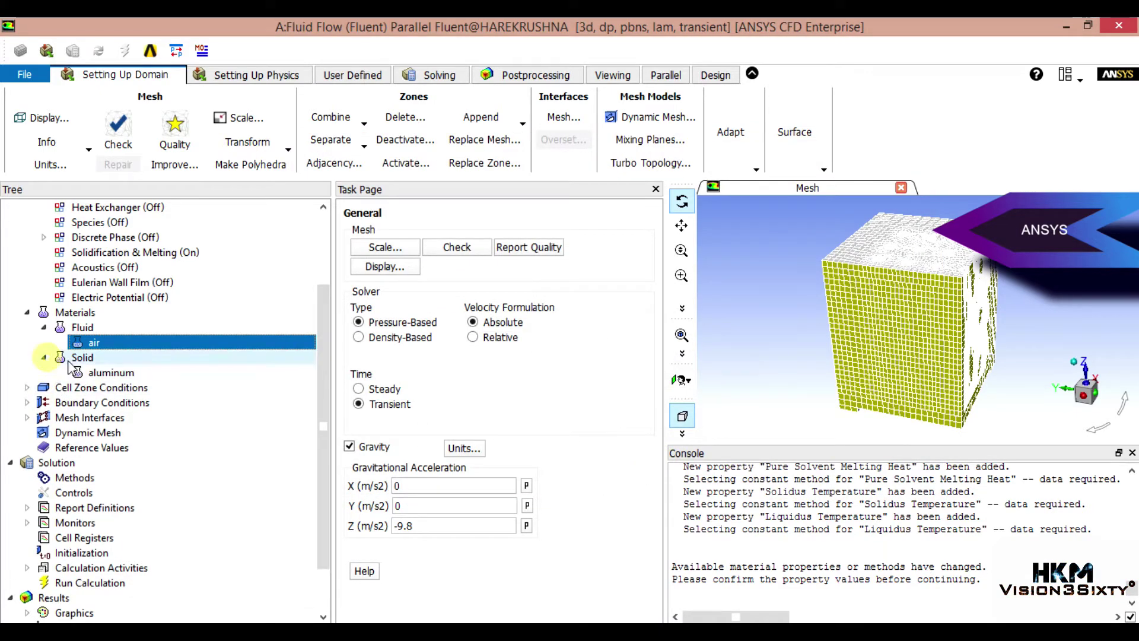
double_click(128, 374)
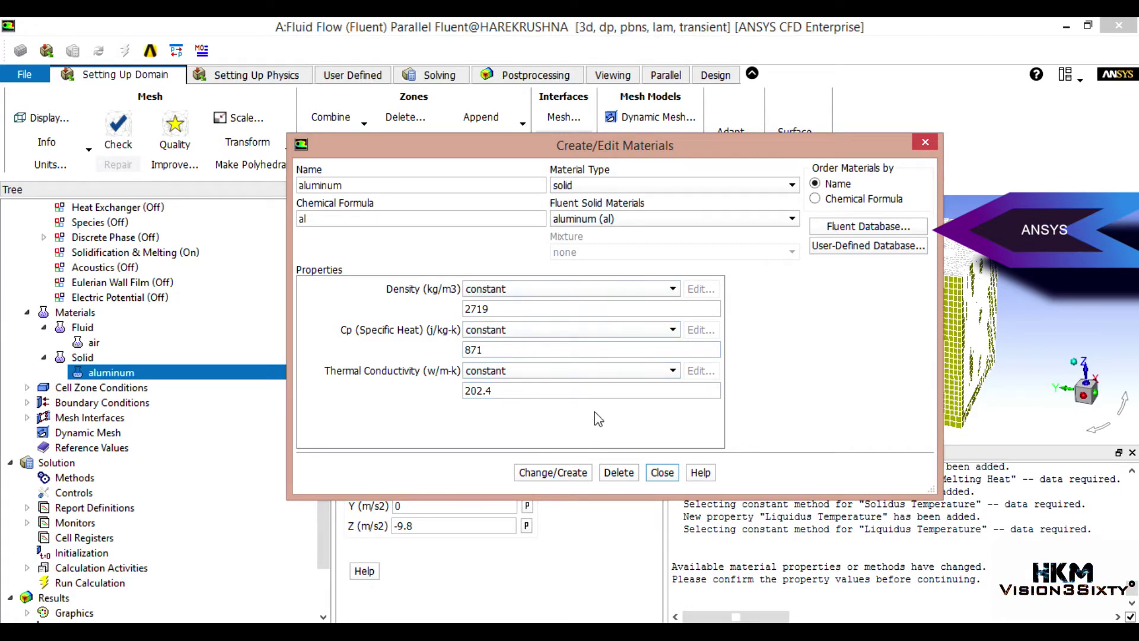
left_click(662, 473)
Open the fluid material air for editing and change its name to pcm
left_click(108, 344)
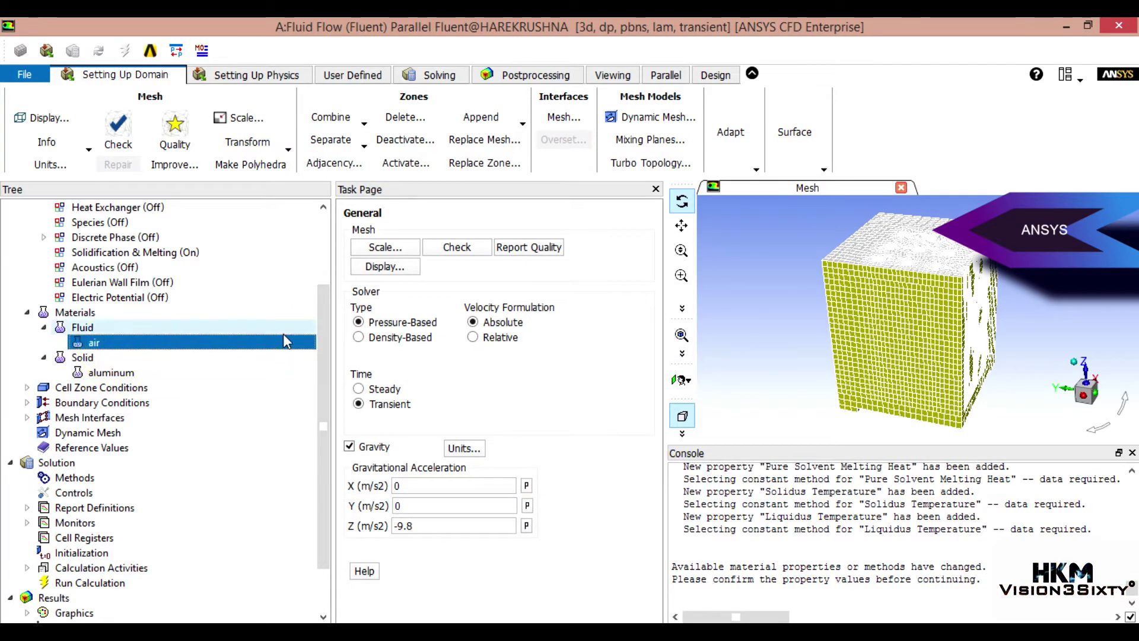
double_click(106, 328)
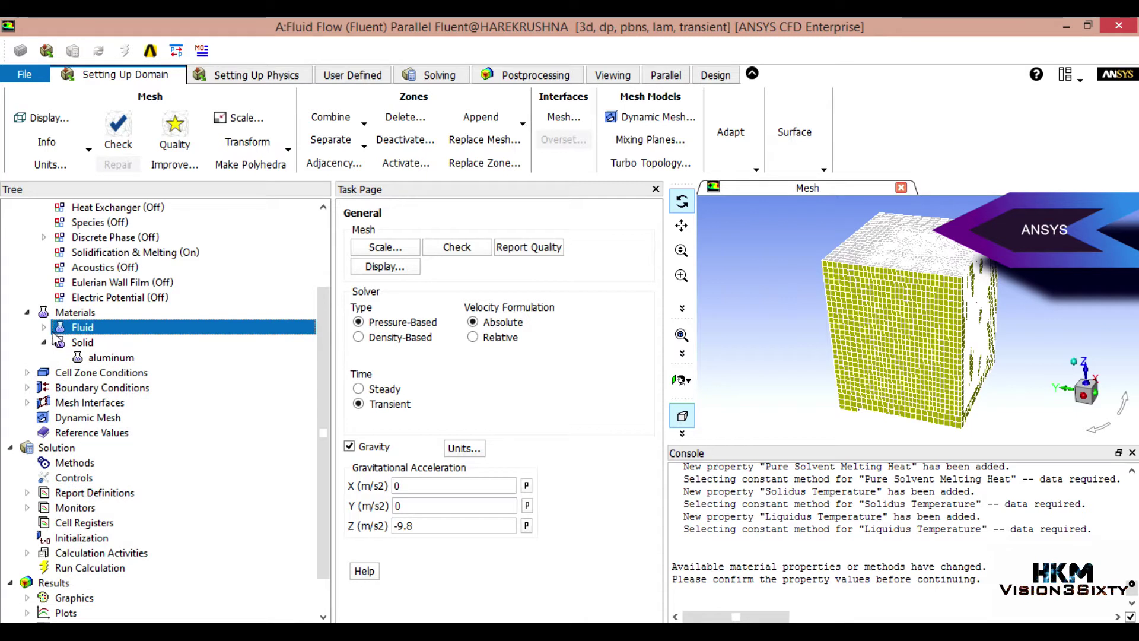
double_click(106, 328)
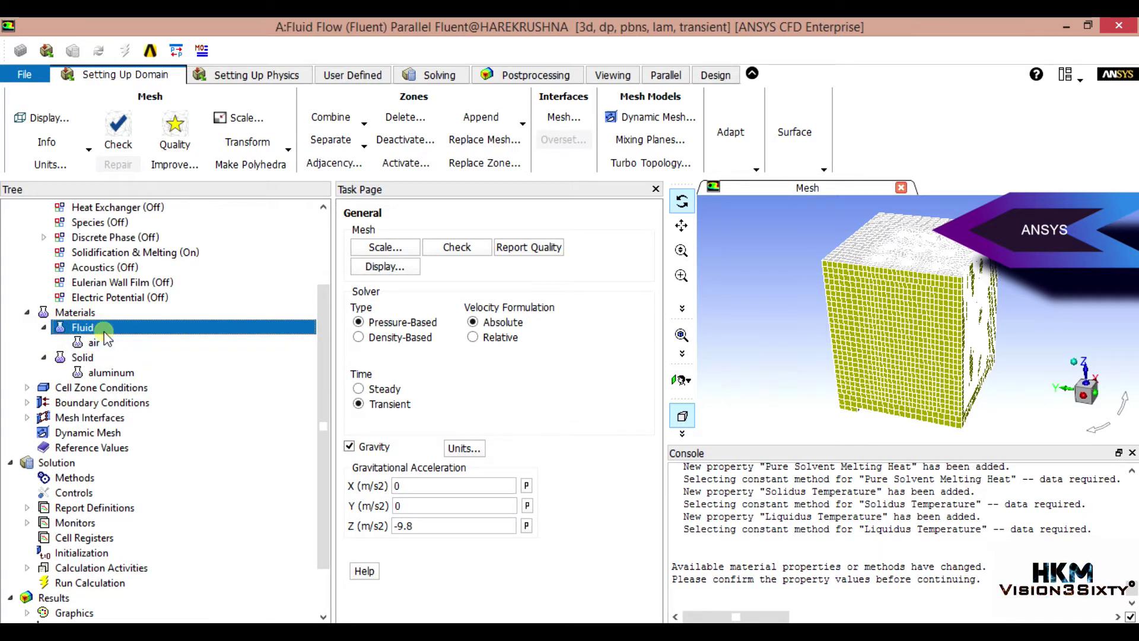
double_click(86, 329)
left_click(46, 328)
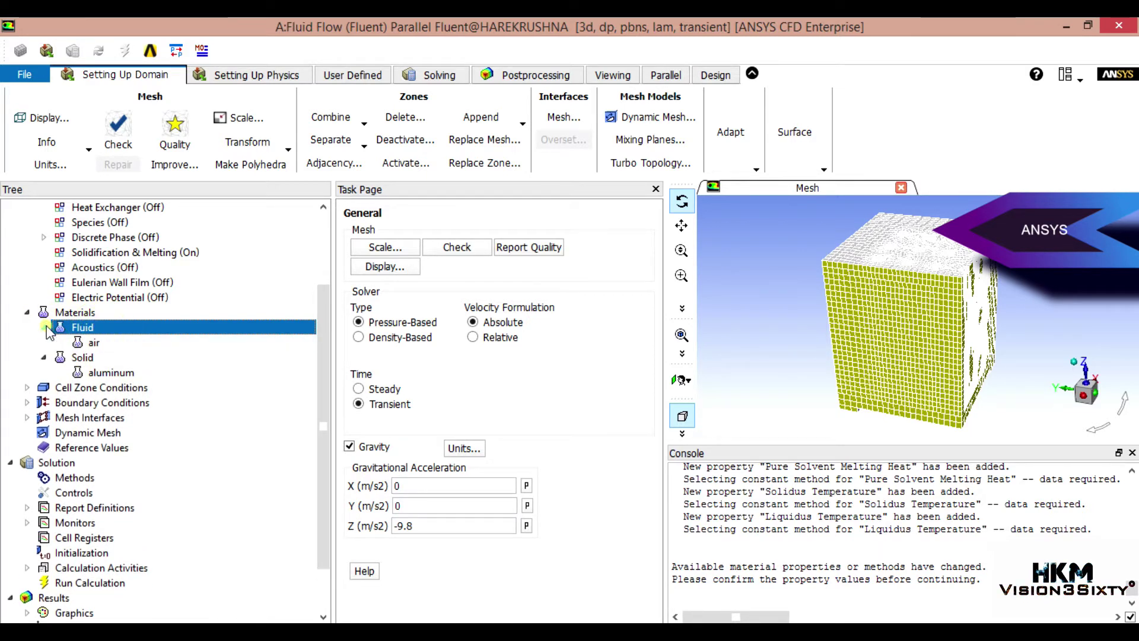
double_click(94, 341)
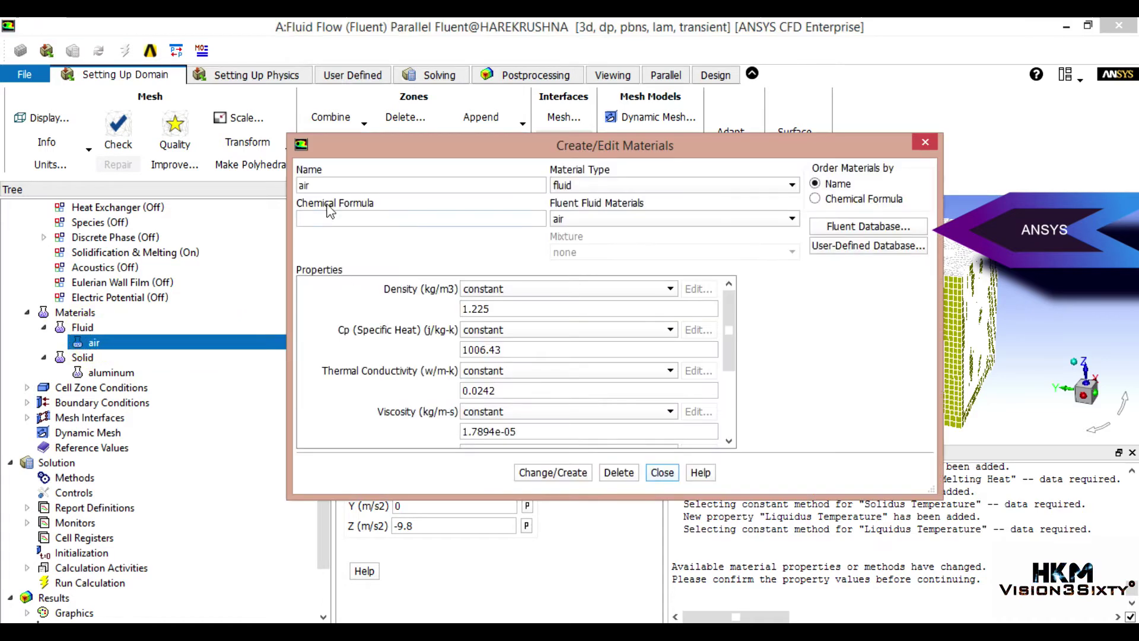
double_click(307, 186)
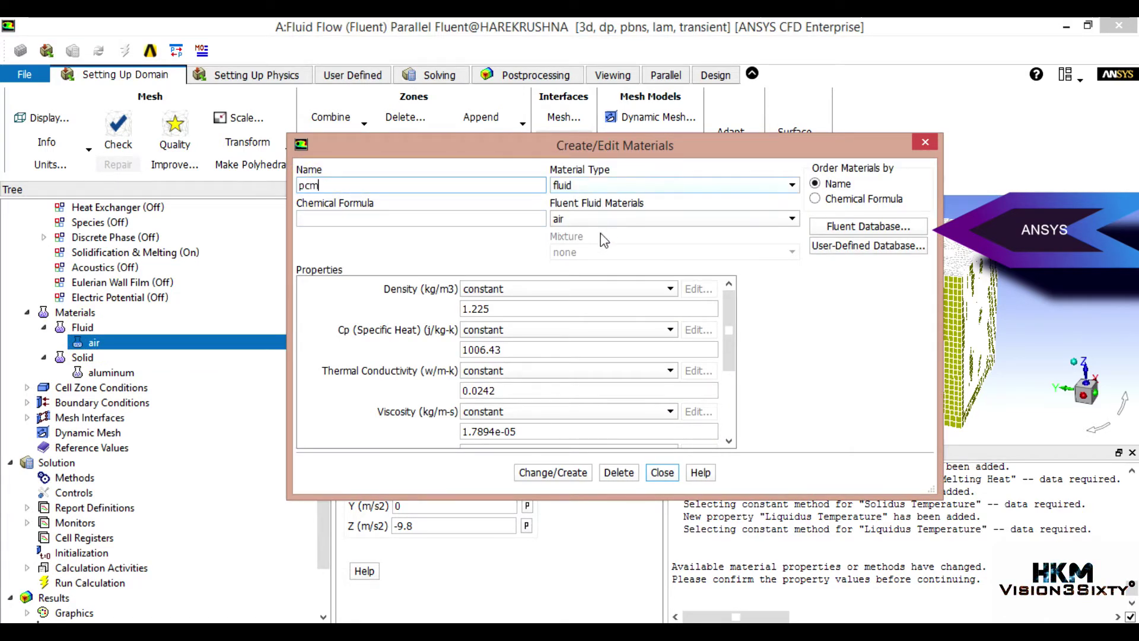
left_click(586, 219)
left_click(587, 219)
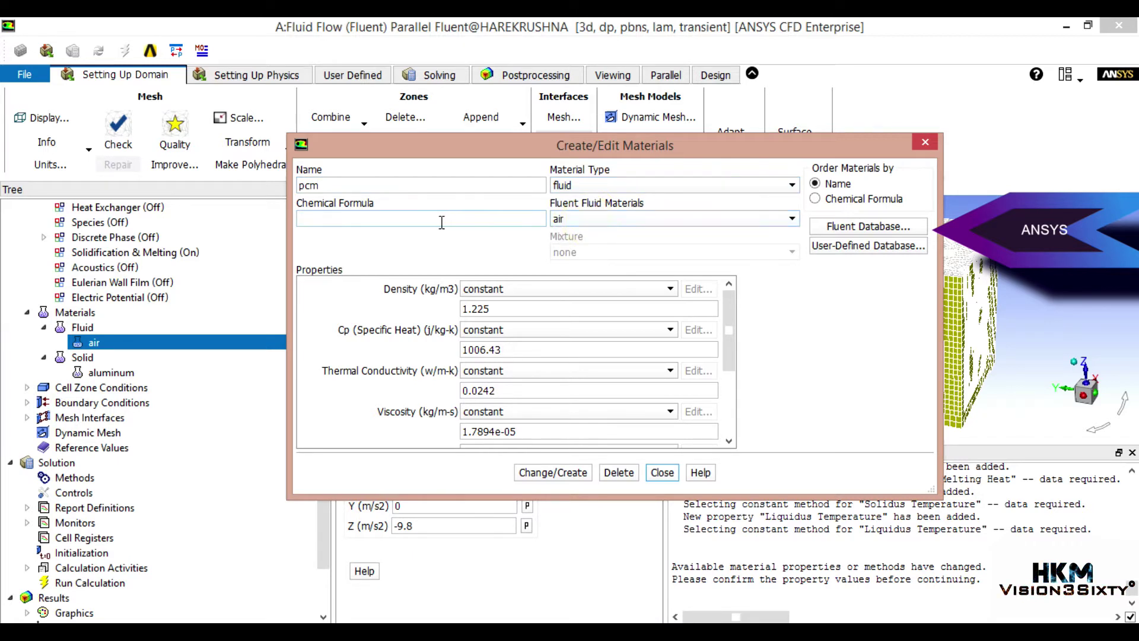
left_click(822, 312)
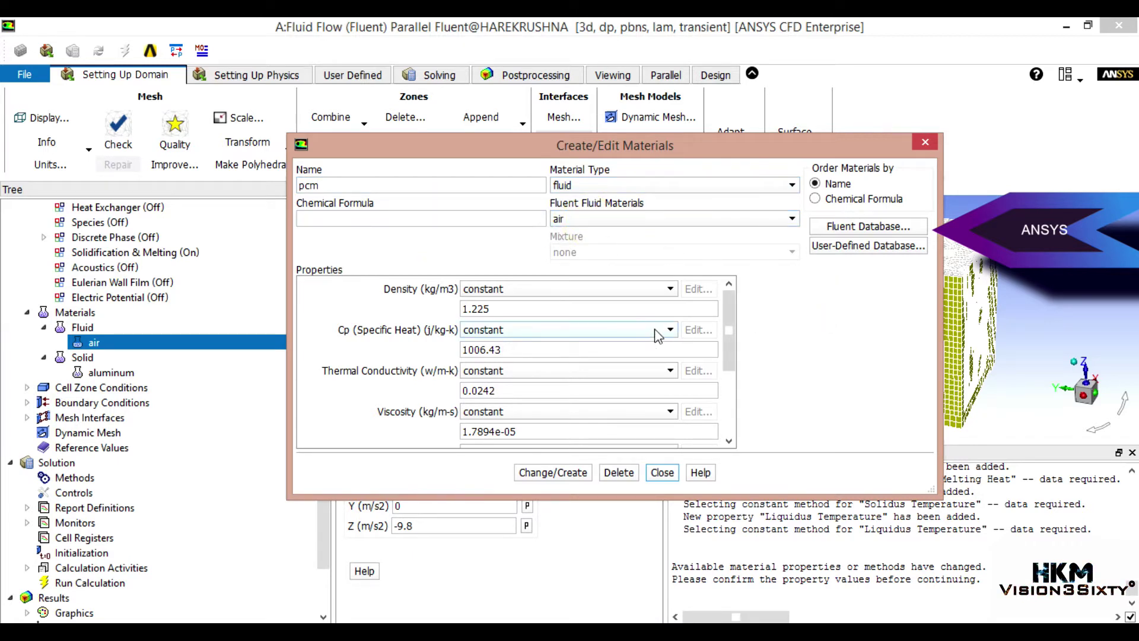
Set the pcm density method to boussinesq with a value of 1159 kg/m3
left_click(635, 289)
left_click(536, 384)
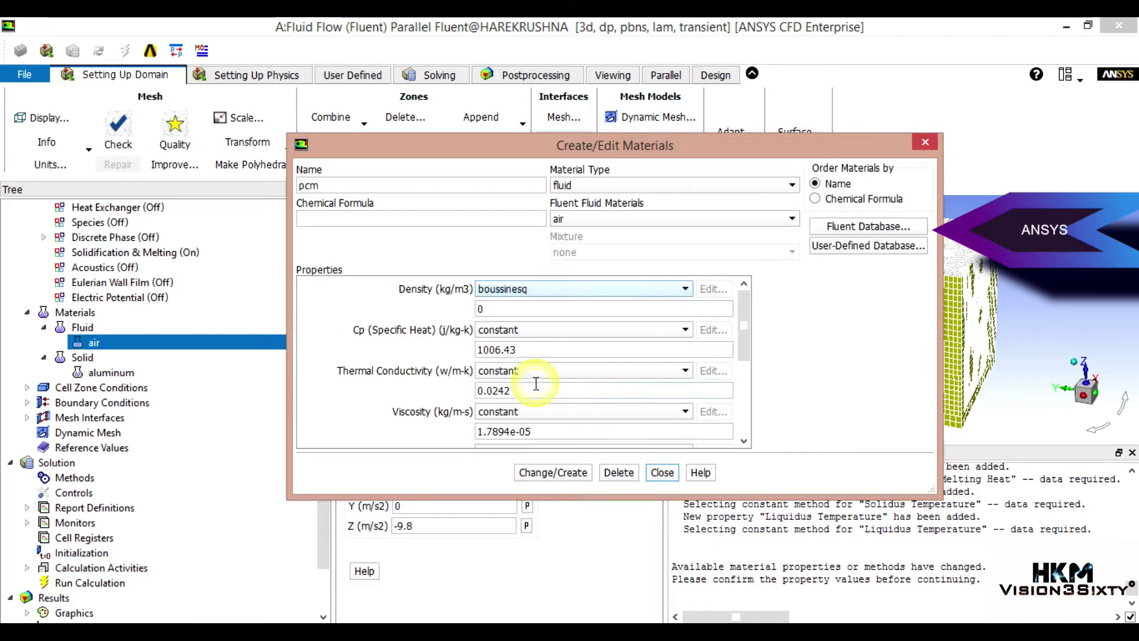
double_click(495, 309)
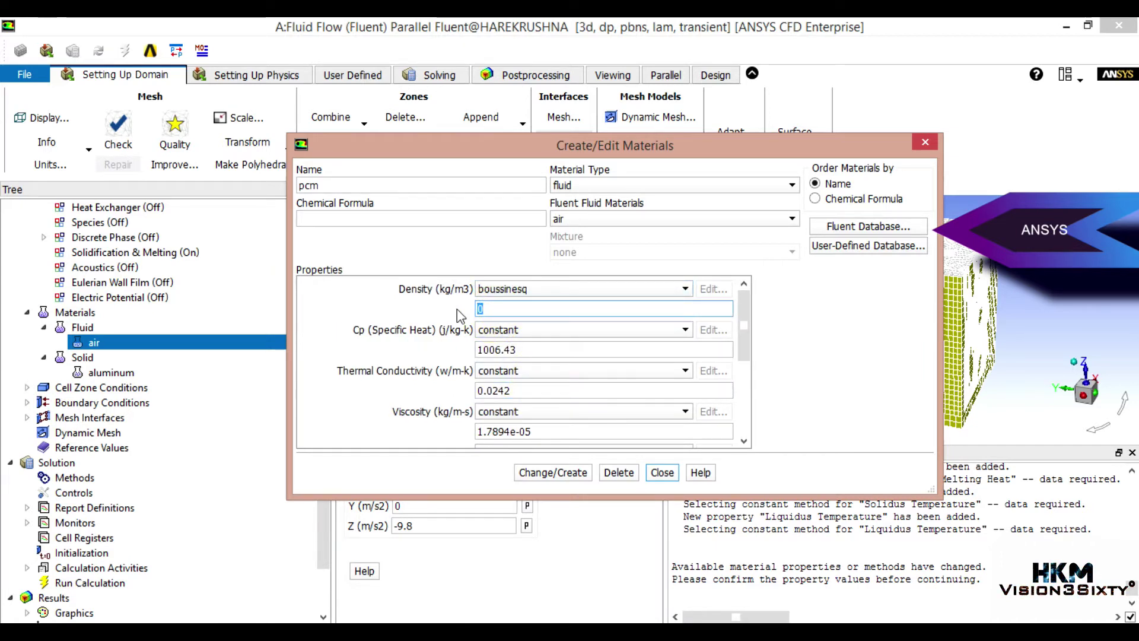
type("1159")
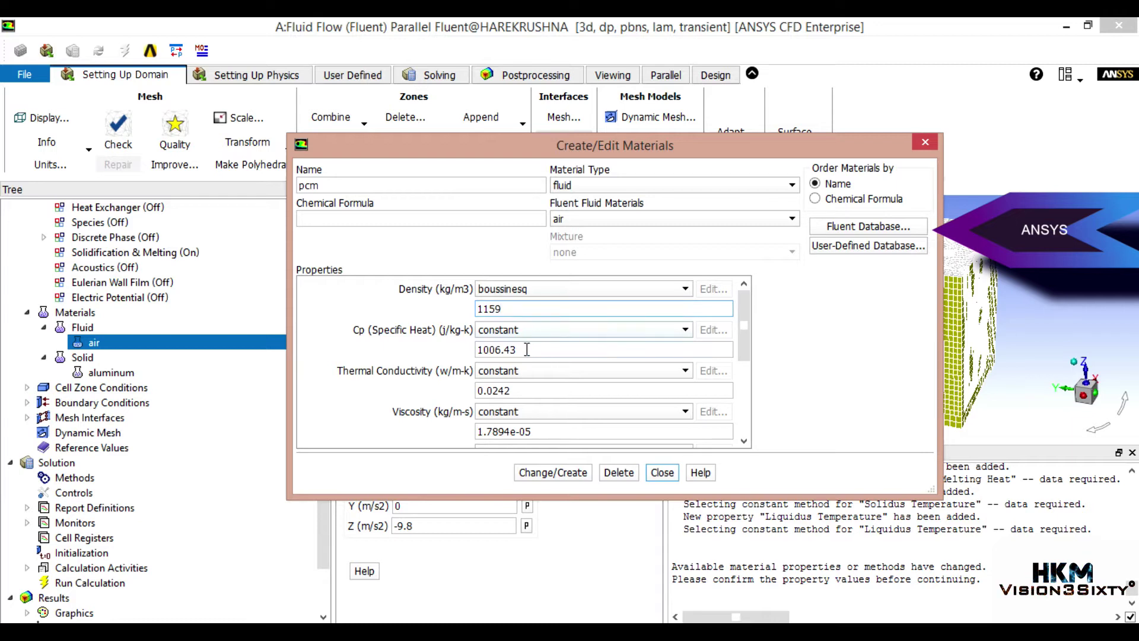
Set the pcm specific heat to 1467 j/kg-k and its thermal conductivity to 0.5 w/m-k
left_click_drag(527, 349, 479, 348)
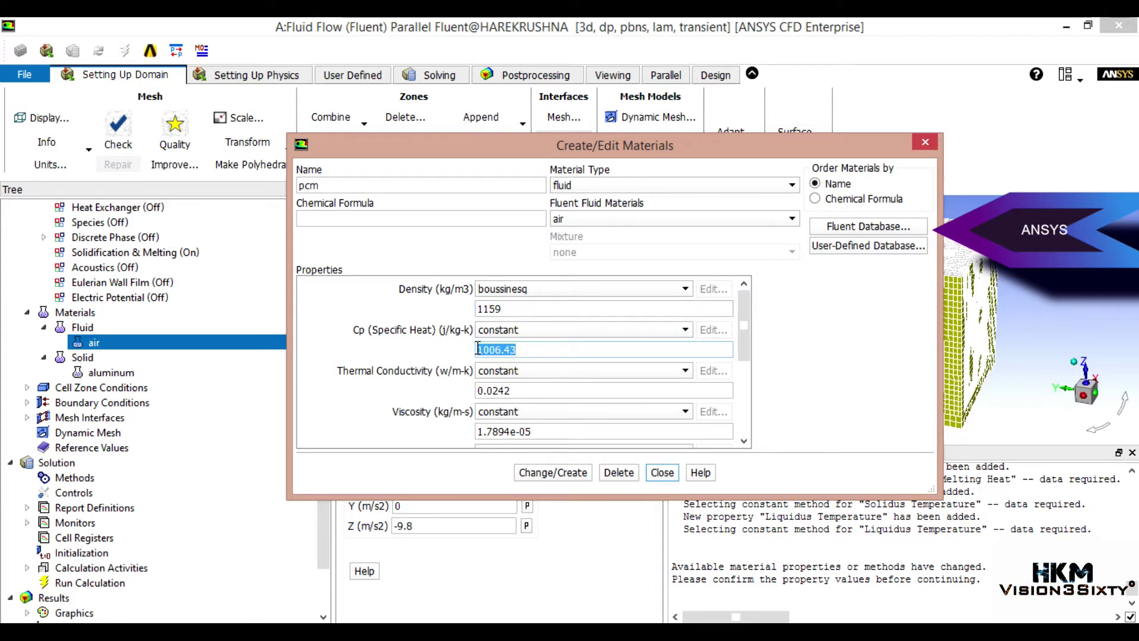
type("1467")
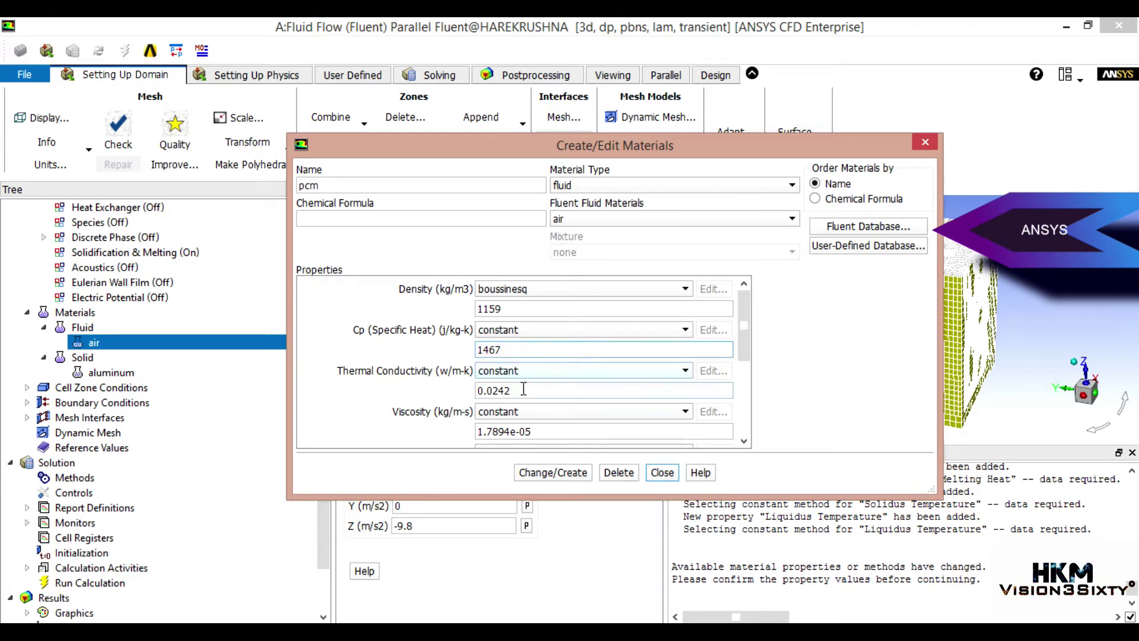
left_click_drag(525, 390, 469, 393)
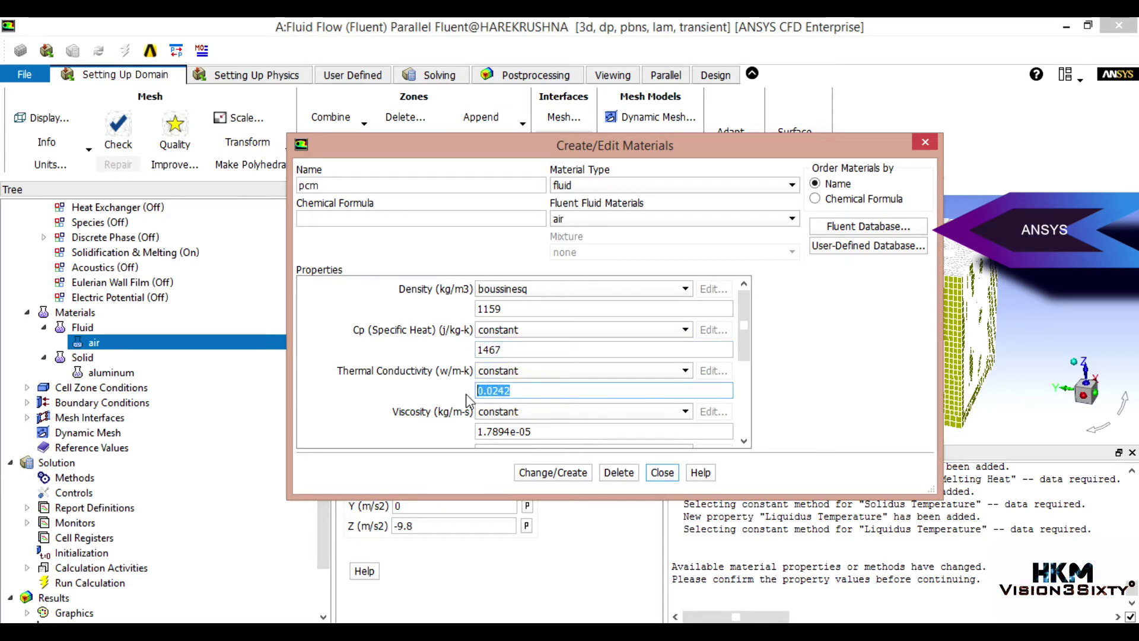
type("0")
key("BackSpace")
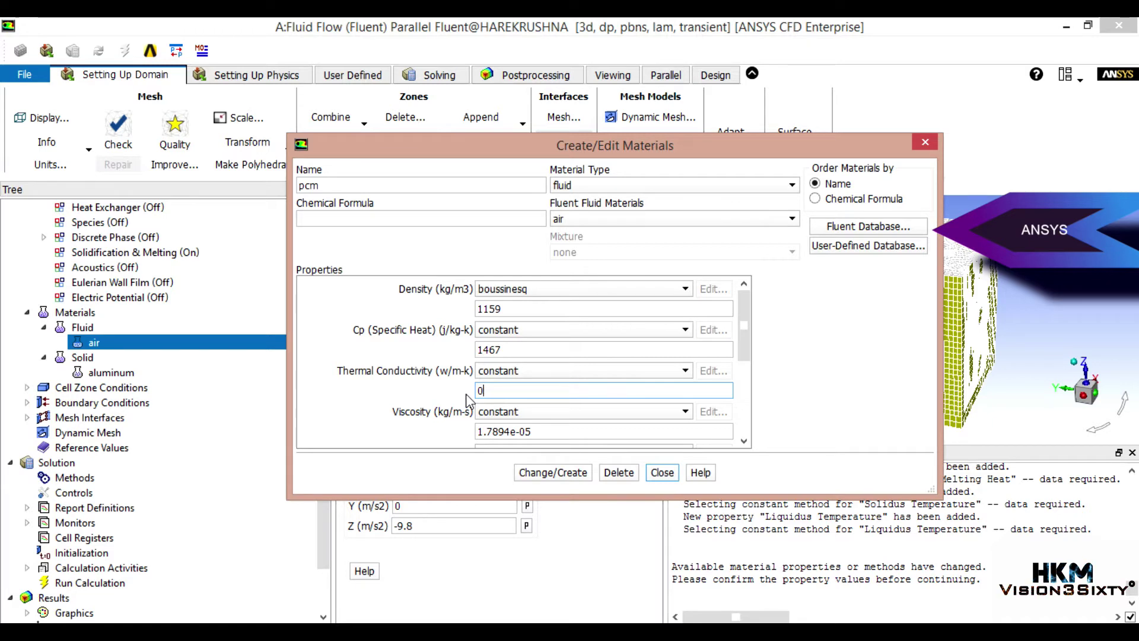
type(".5")
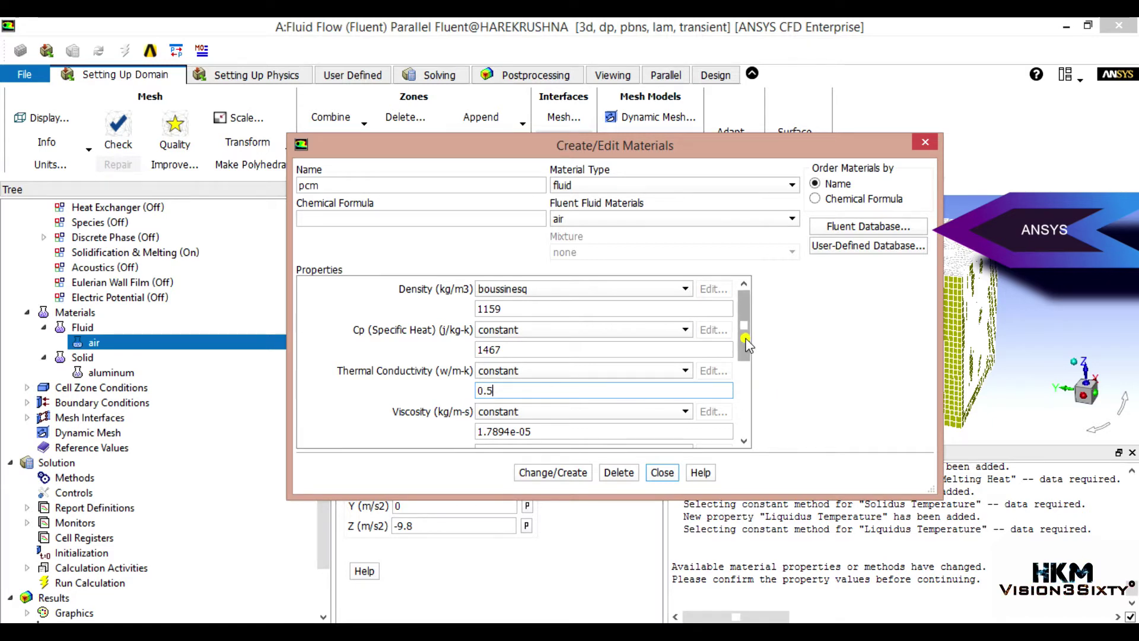
Set the pcm viscosity to 0.00252 kg/m-s and its thermal expansion coefficient to 0.001 1/k
left_click_drag(745, 335, 744, 370)
left_click_drag(551, 339, 446, 344)
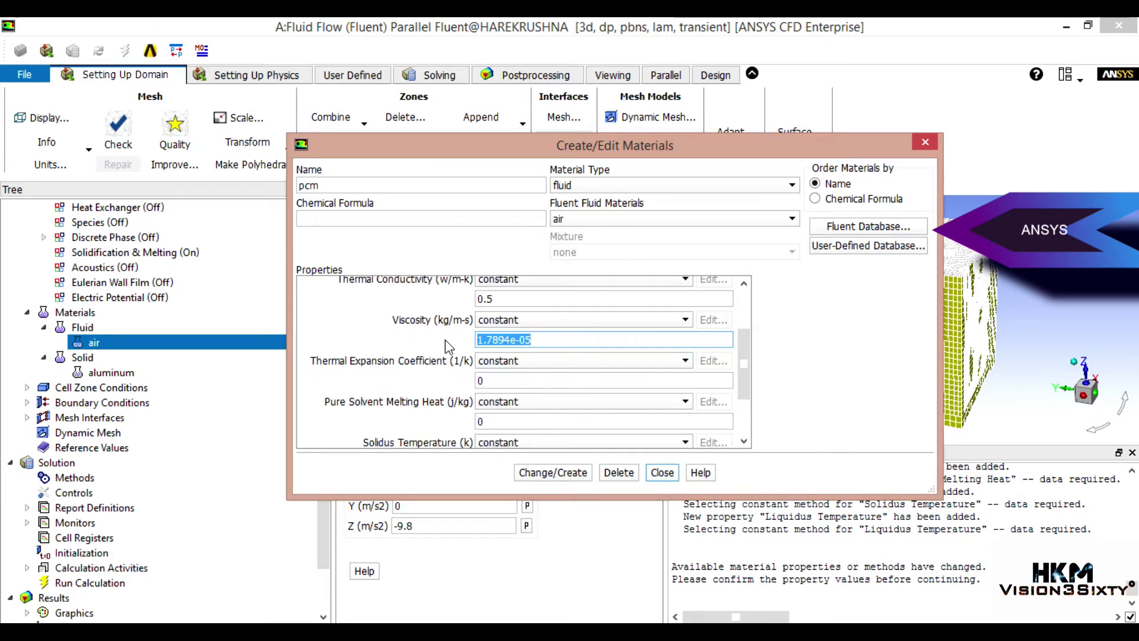
type("0.00")
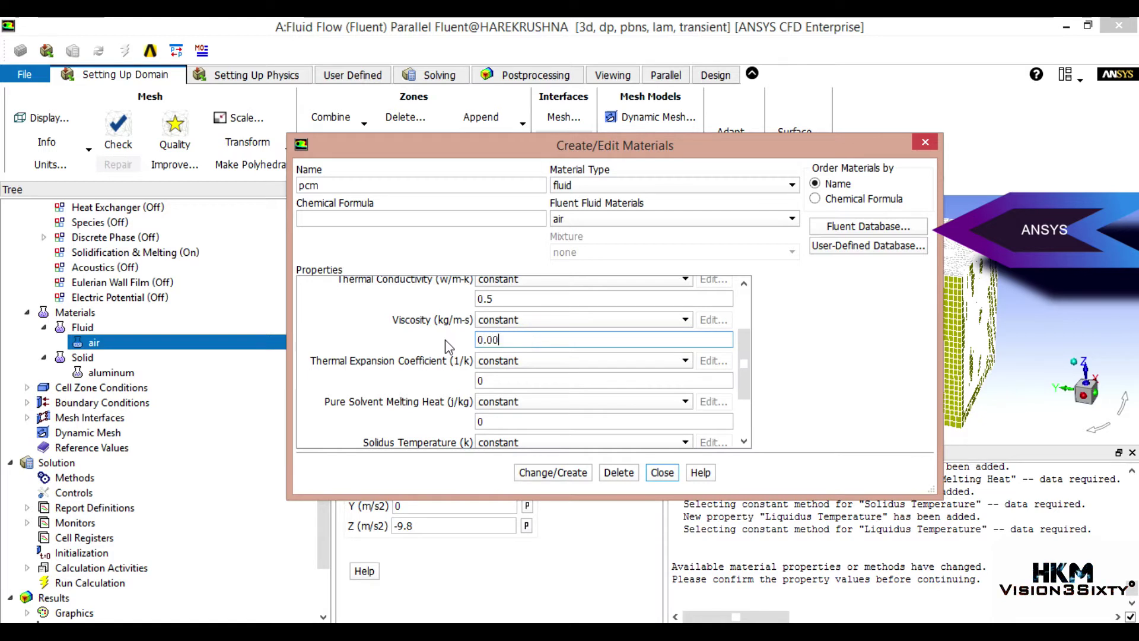
type("252")
left_click(507, 385)
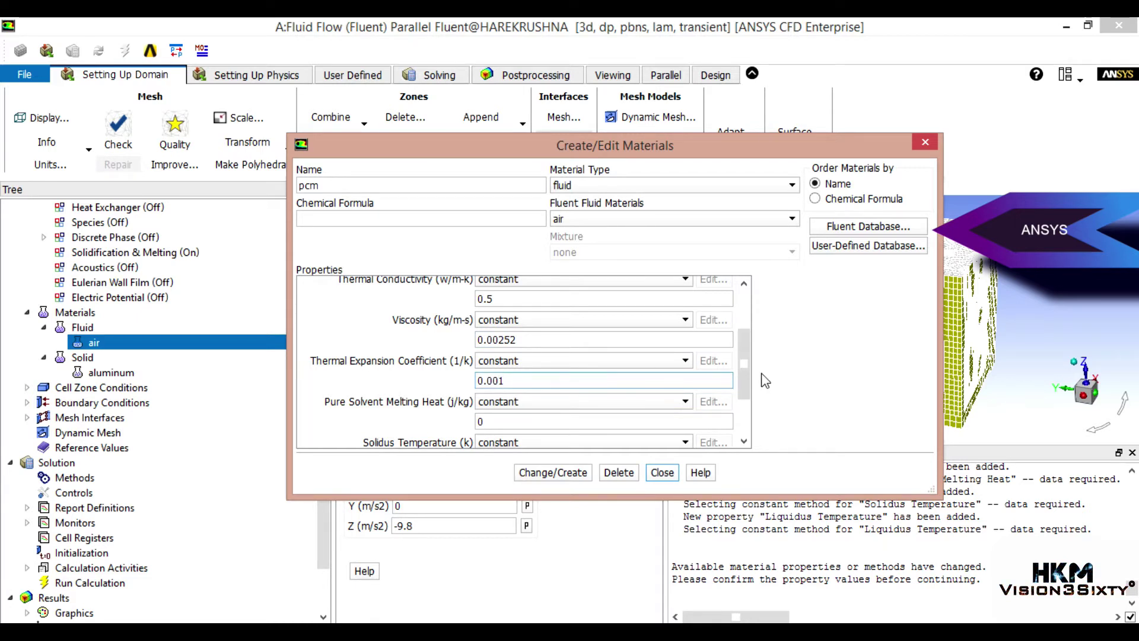
Set the pure solvent melting heat of pcm to 200000 j/kg
scroll(747, 382, "down", 3)
double_click(501, 340)
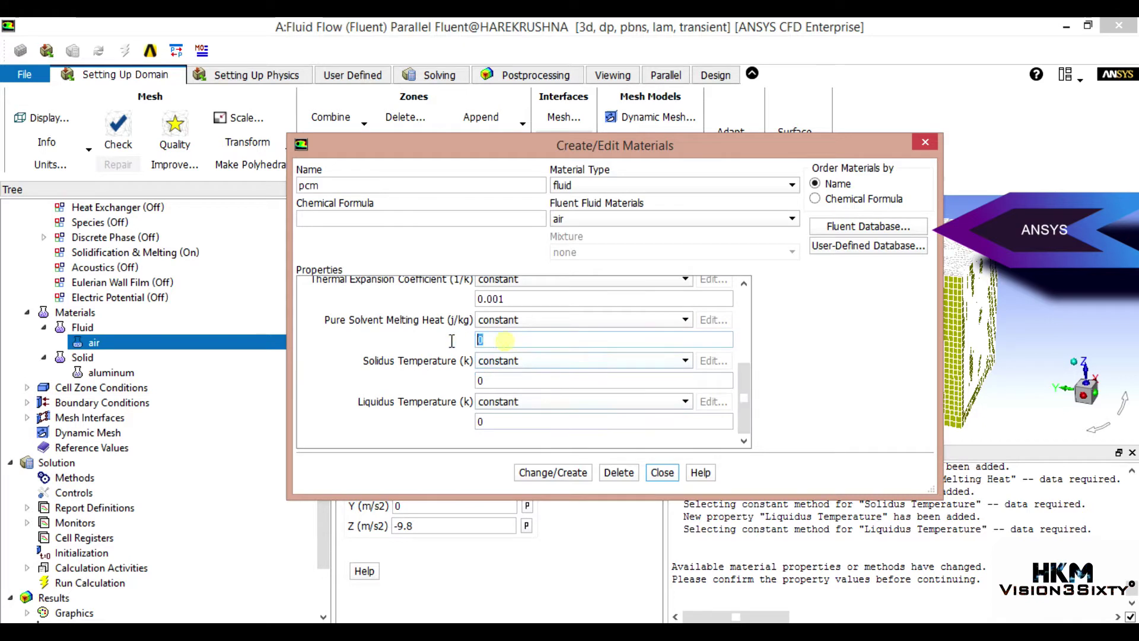
type("200")
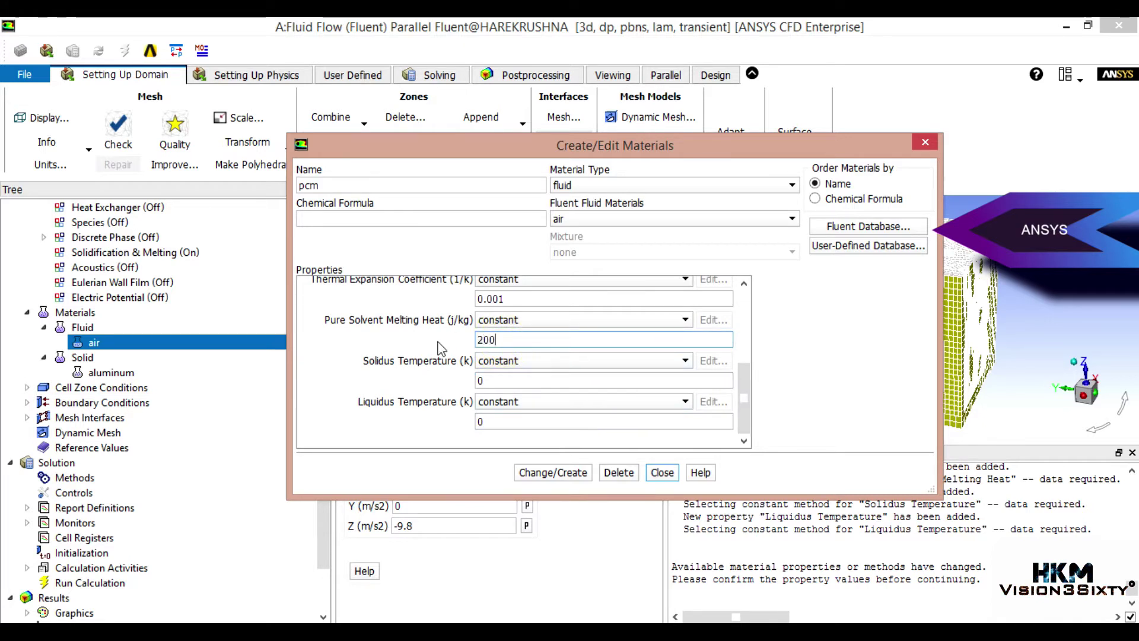
type("000")
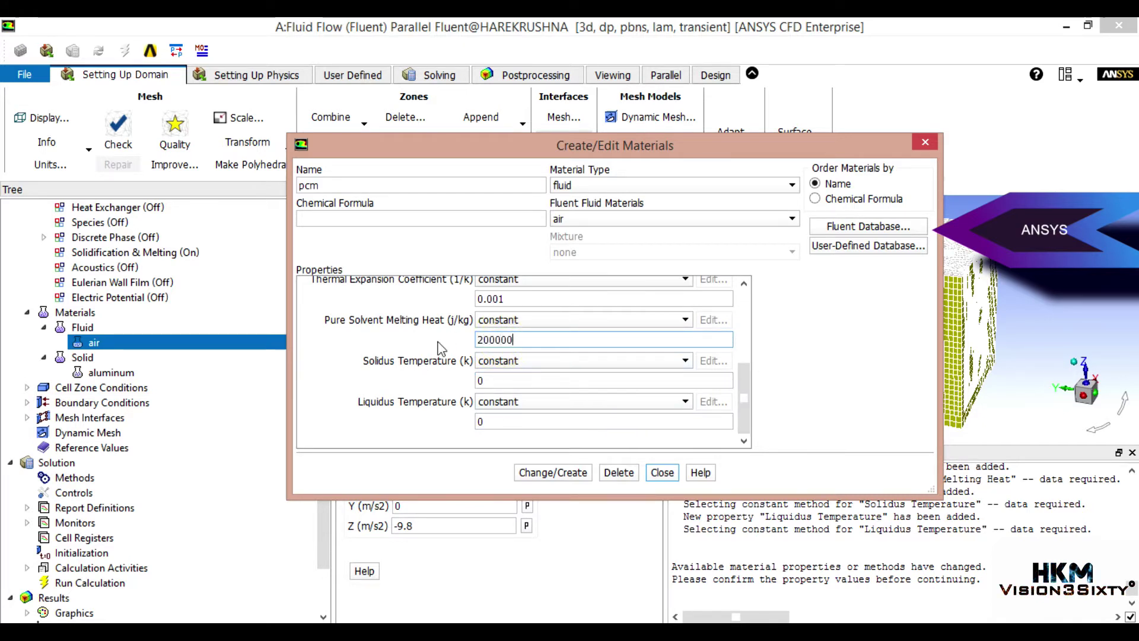
Set the pcm solidus temperature to 352 k and its liquidus temperature to 358 k
double_click(486, 380)
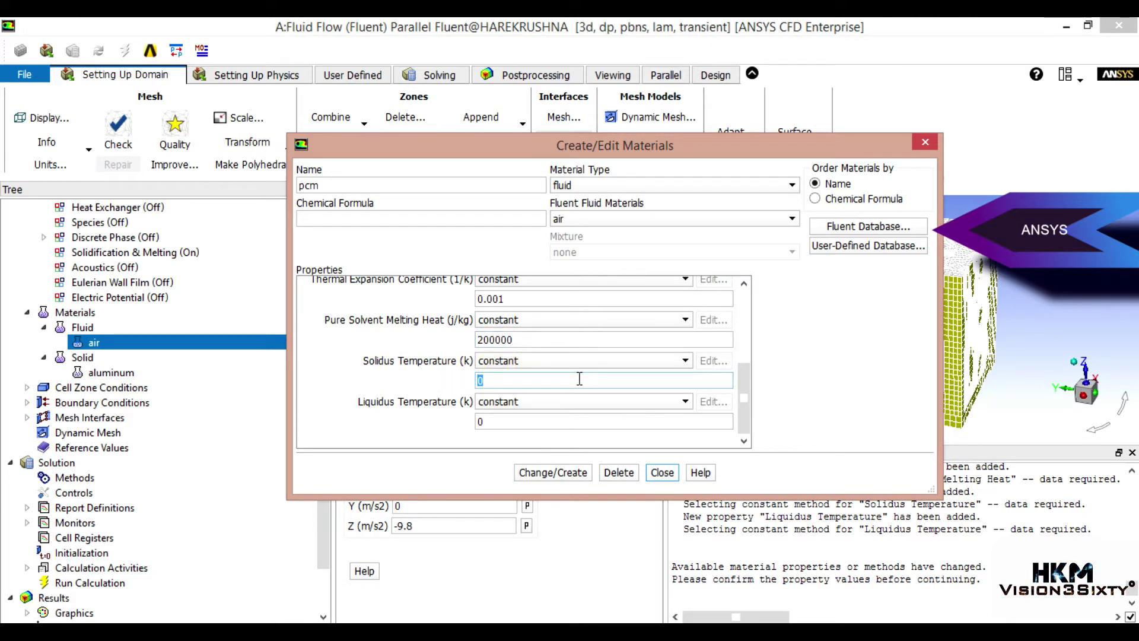
type("352")
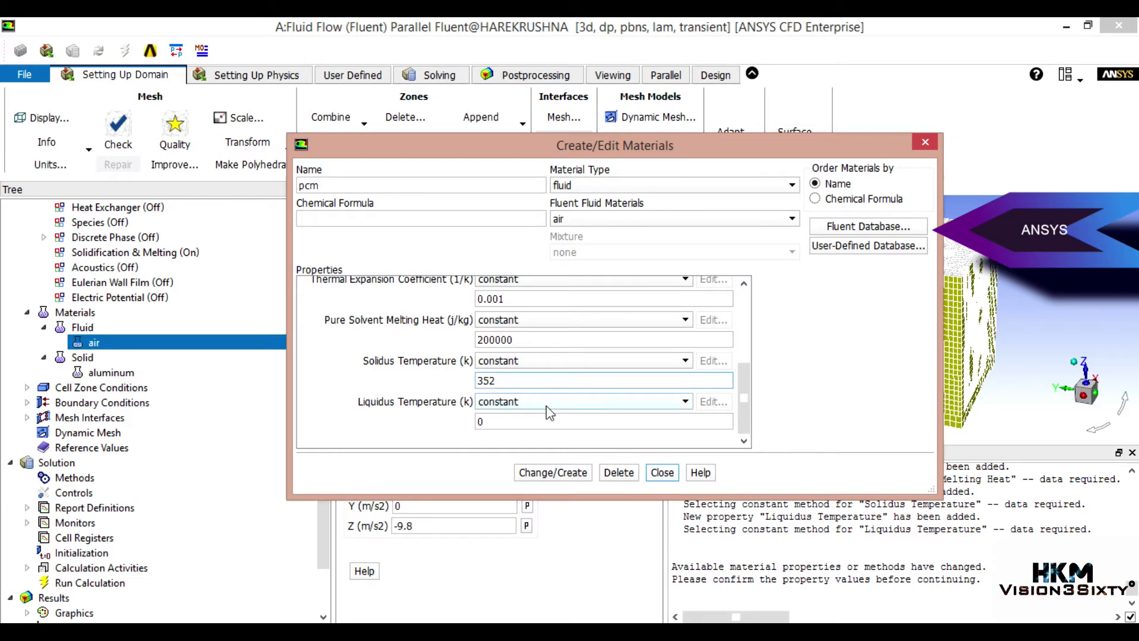
left_click(495, 422)
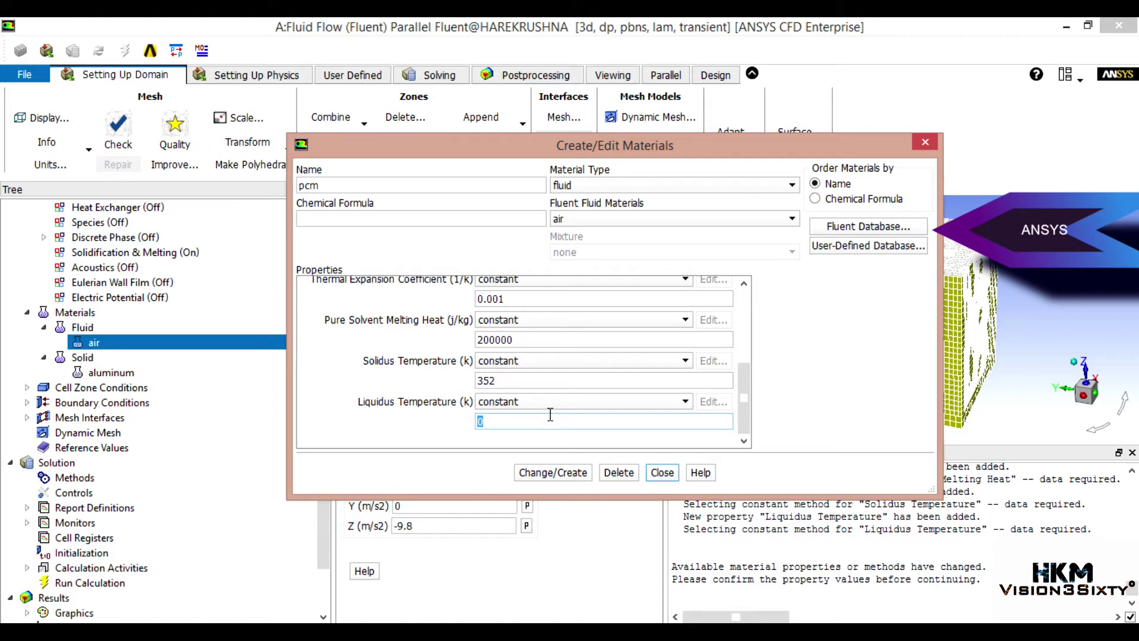
type("358")
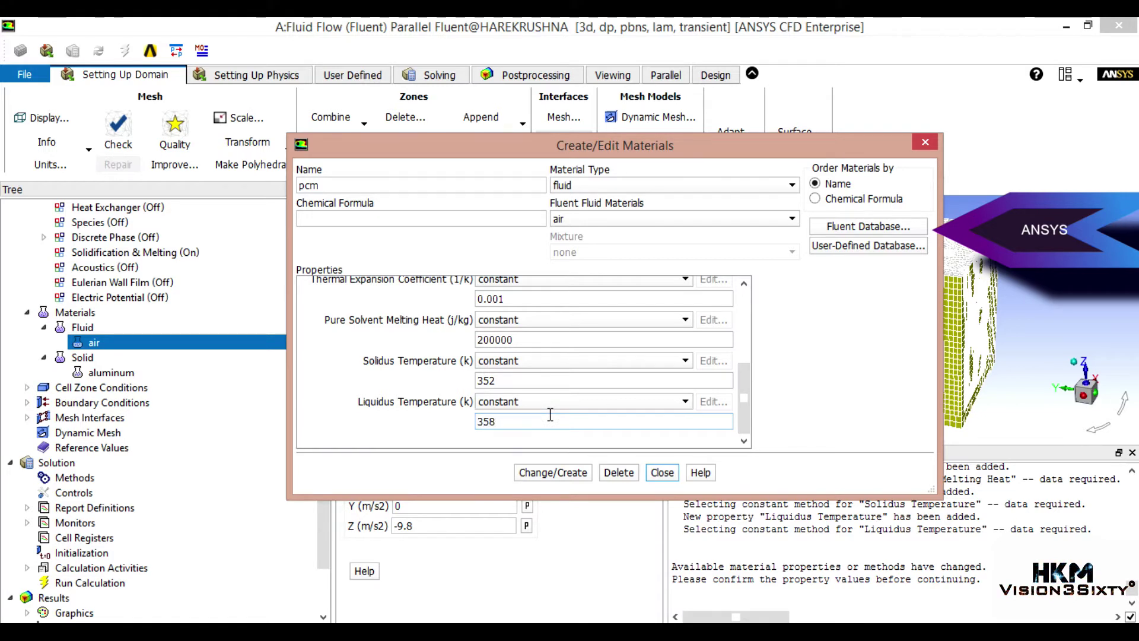
Create pcm as a new fluid material without overwriting air, and close the material editor
left_click(647, 219)
left_click(645, 220)
left_click(554, 472)
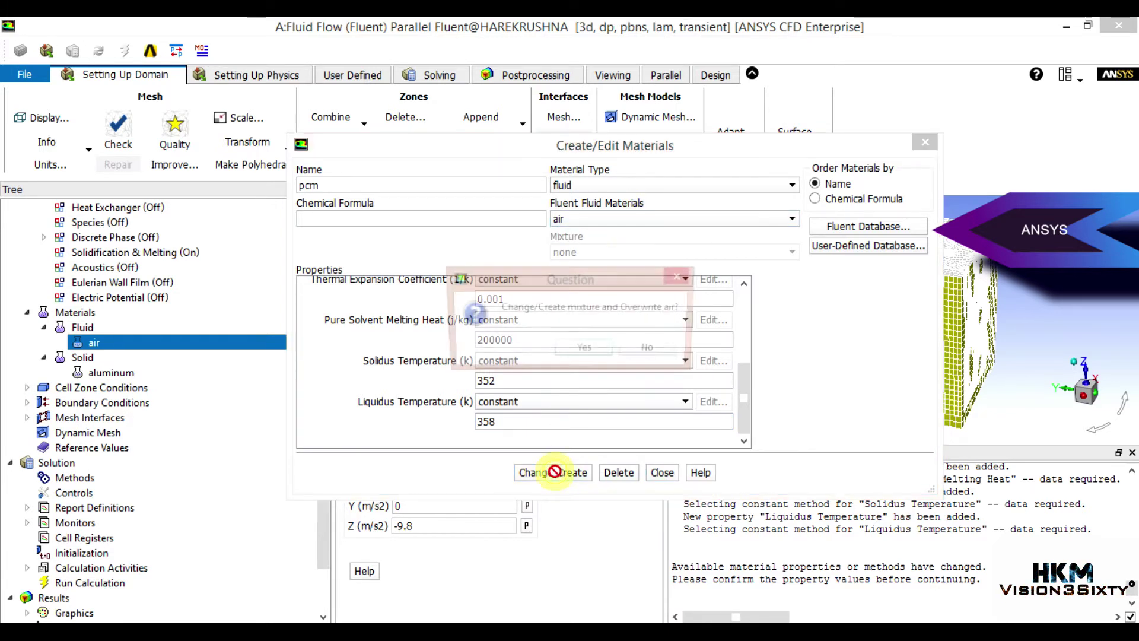
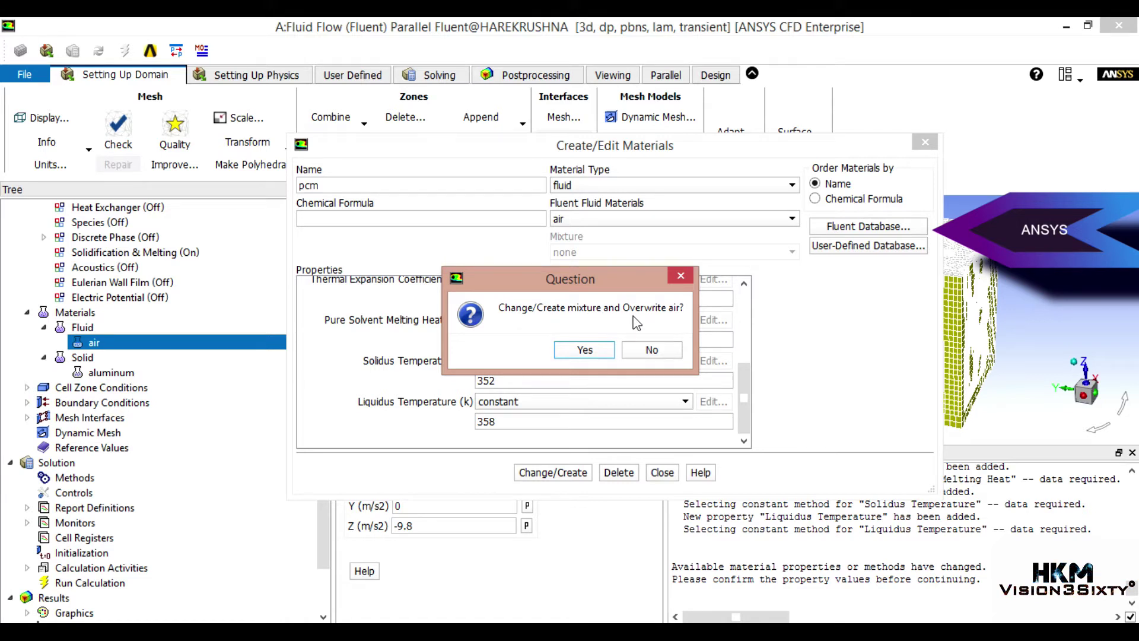
left_click(653, 351)
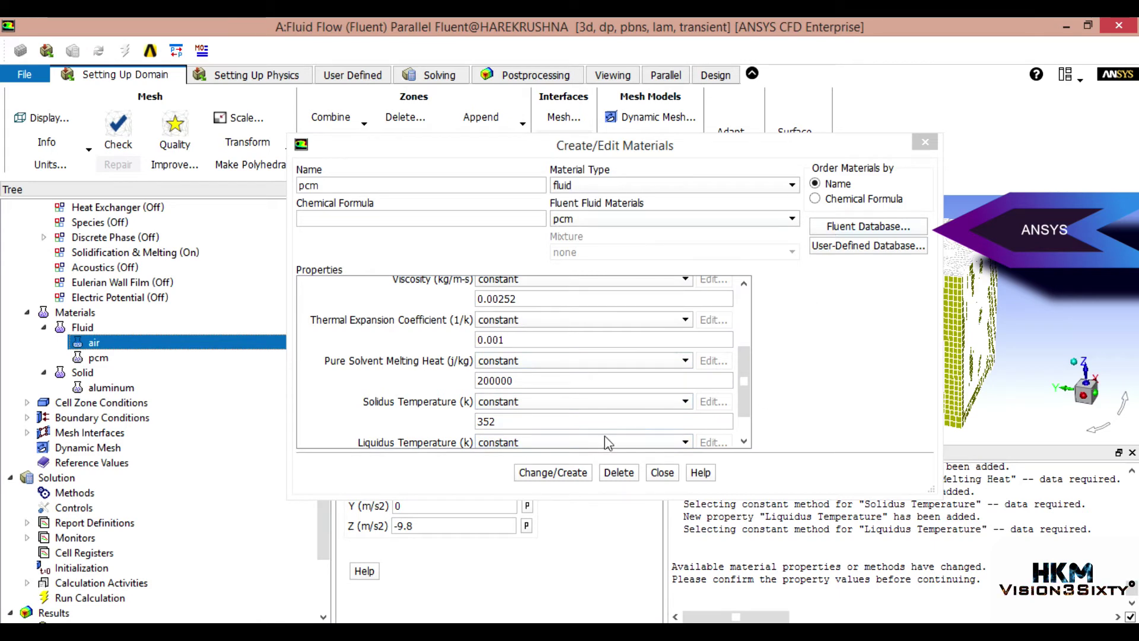
left_click(662, 475)
Review the stored properties of the pcm and air fluid materials
left_click(99, 358)
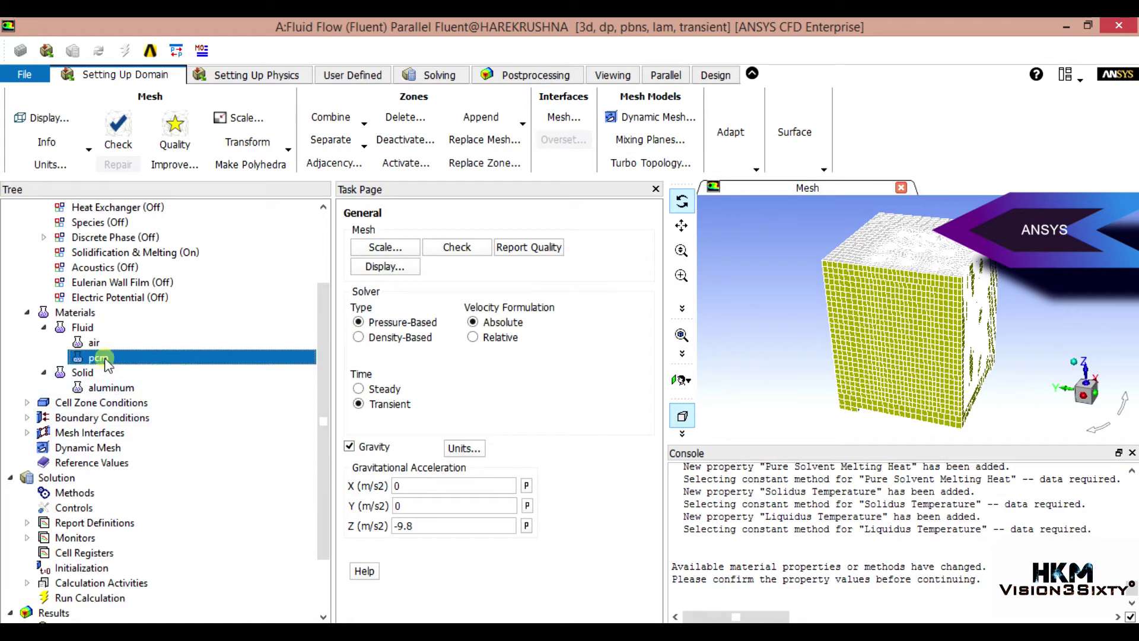
double_click(105, 360)
left_click_drag(739, 368, 763, 447)
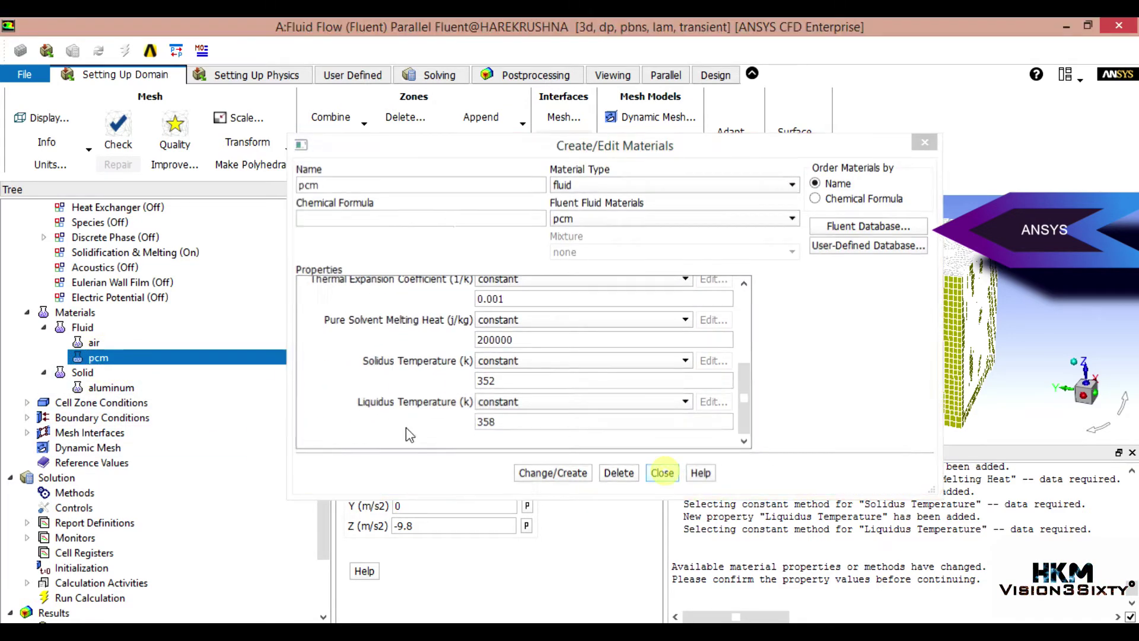
left_click(662, 473)
double_click(105, 343)
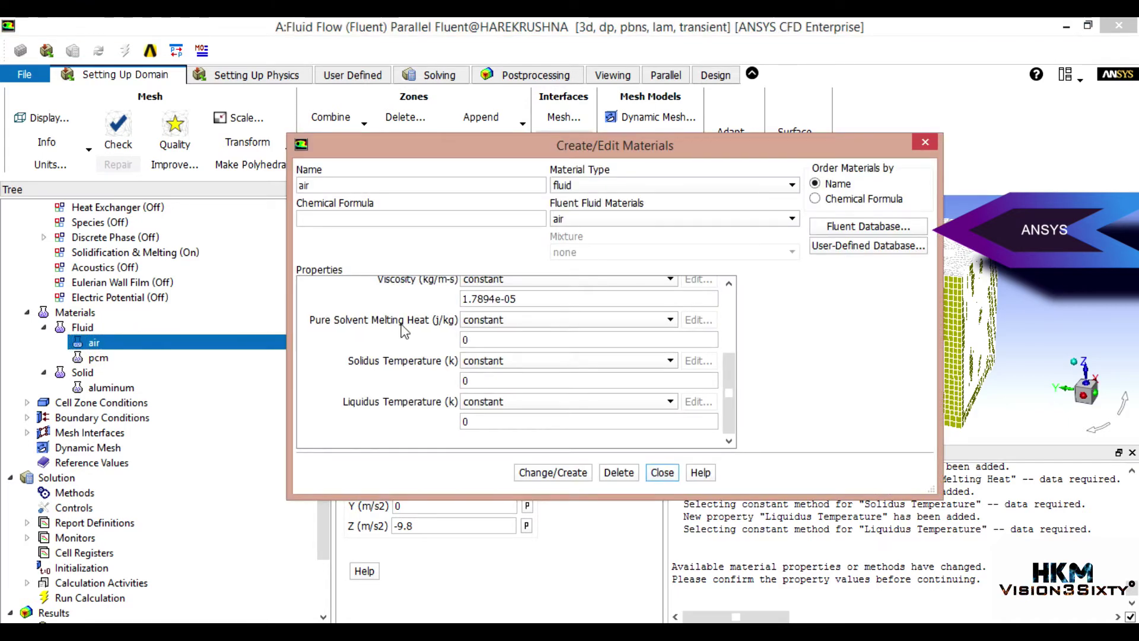
key("Escape")
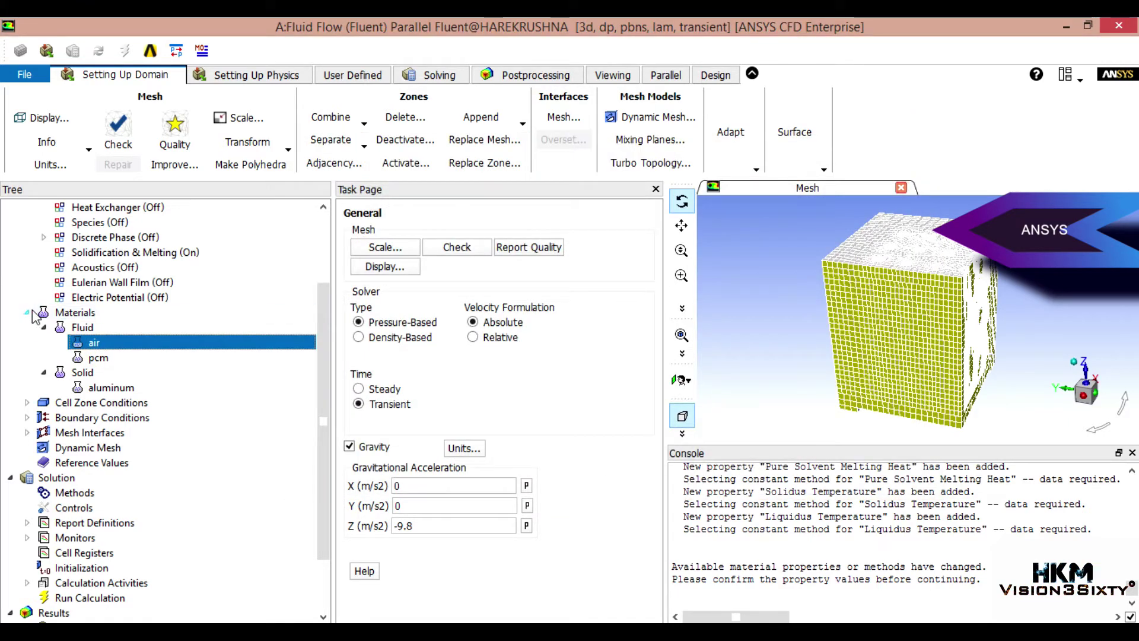
Check the material assigned to the air cell zone and accept the zone settings
left_click(27, 312)
scroll(26, 291, "up", 3)
left_click(26, 237)
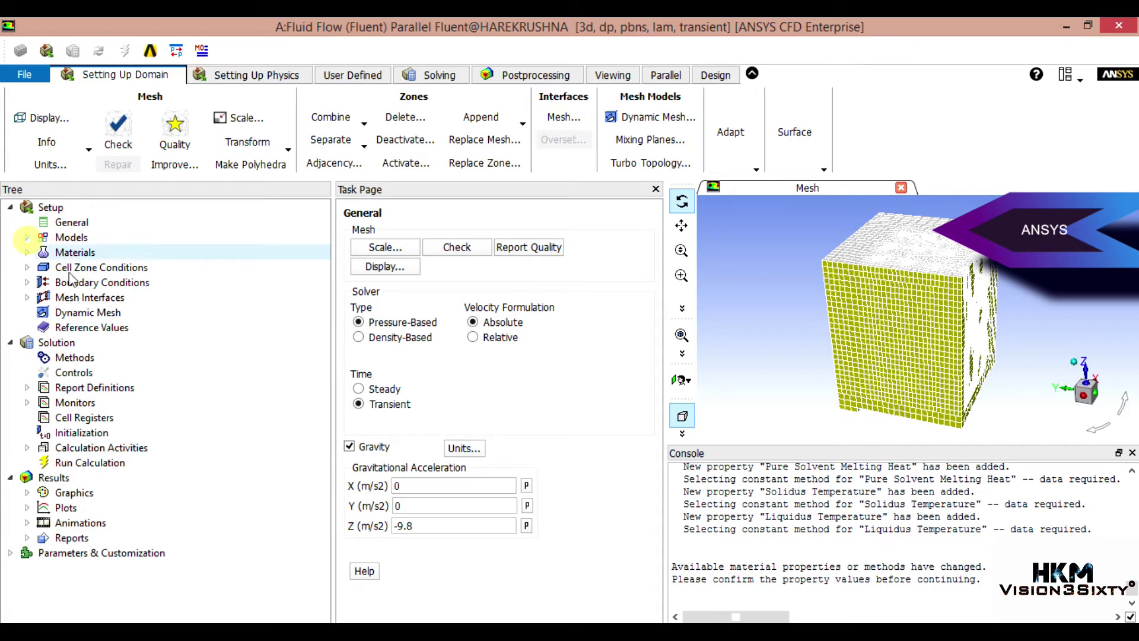
left_click(27, 267)
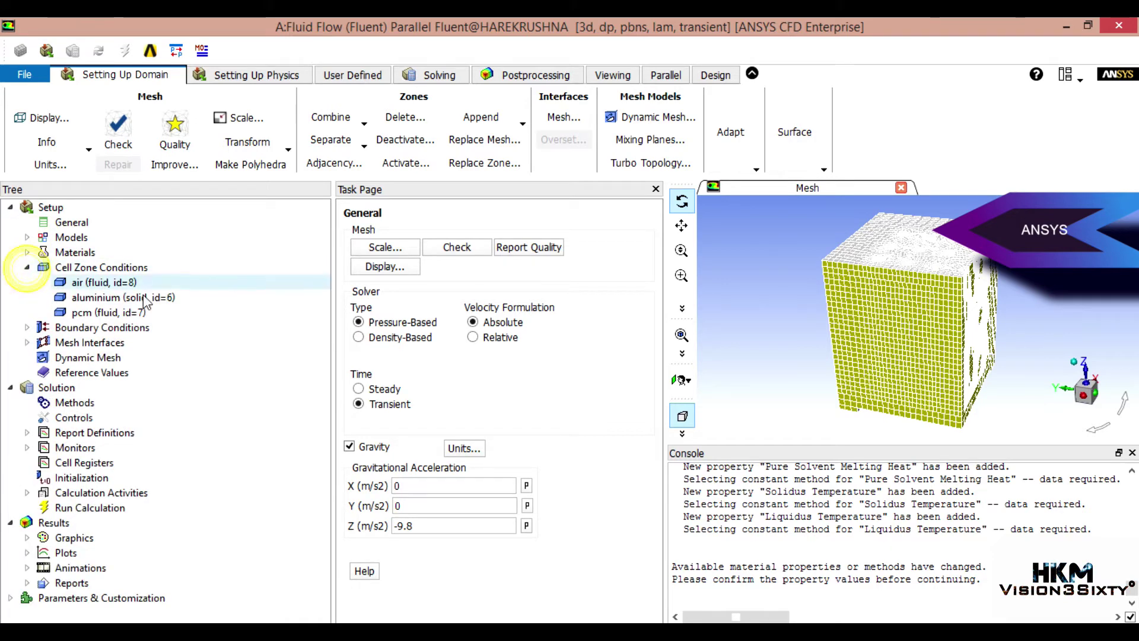
left_click(90, 283)
double_click(90, 283)
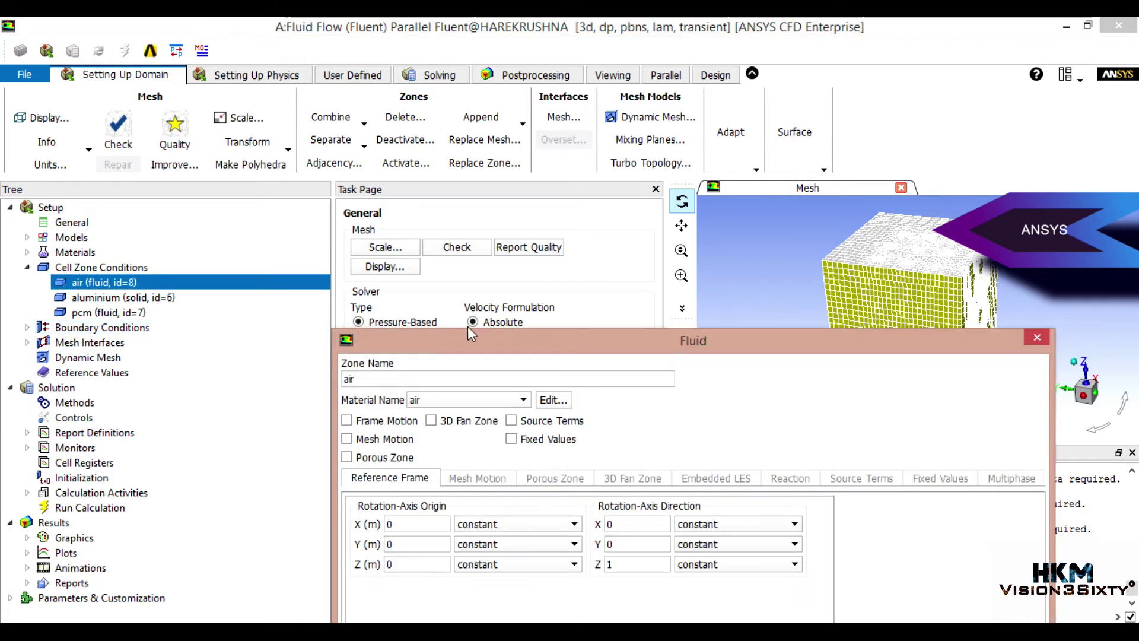
left_click_drag(478, 342, 504, 142)
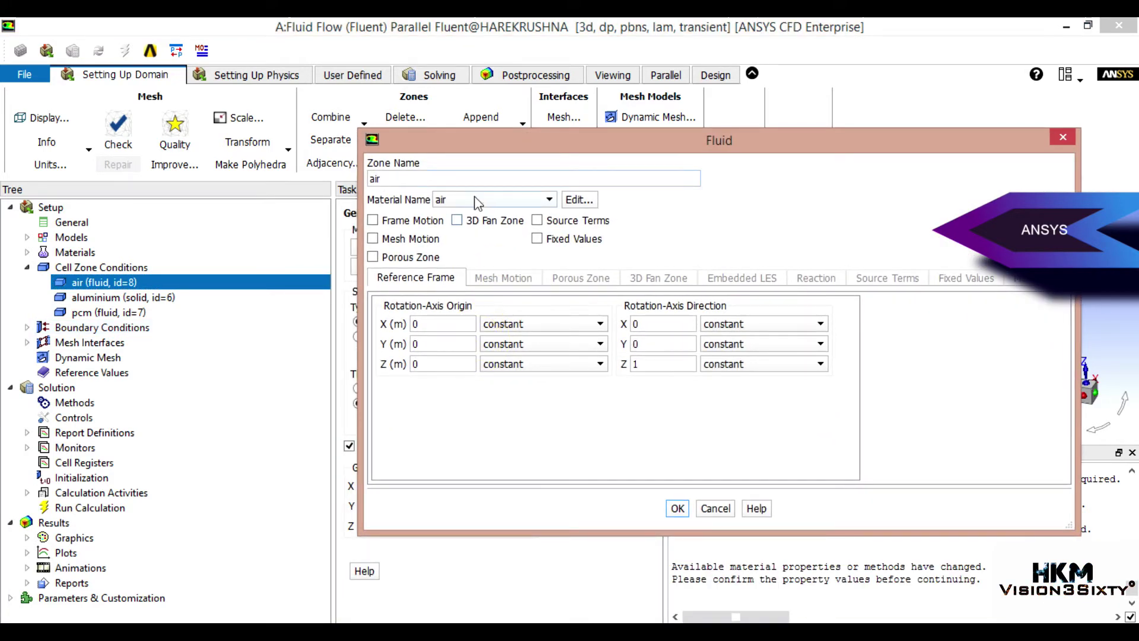
left_click(675, 506)
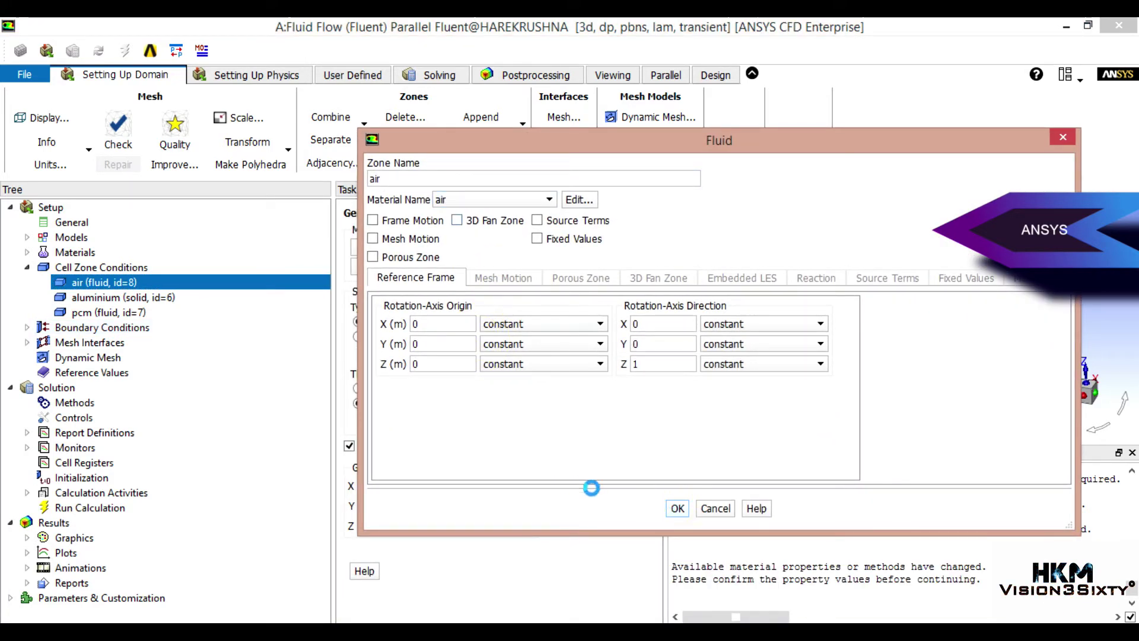
Check the material assigned to the aluminium solid cell zone and accept the zone settings
left_click(125, 297)
double_click(124, 297)
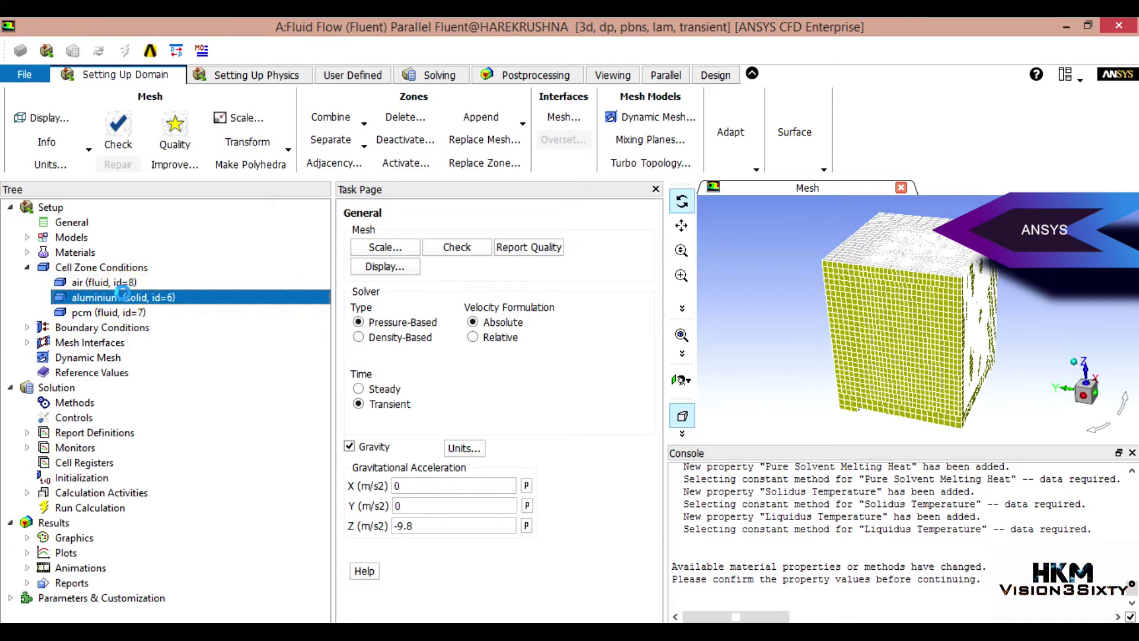
left_click_drag(447, 346, 503, 172)
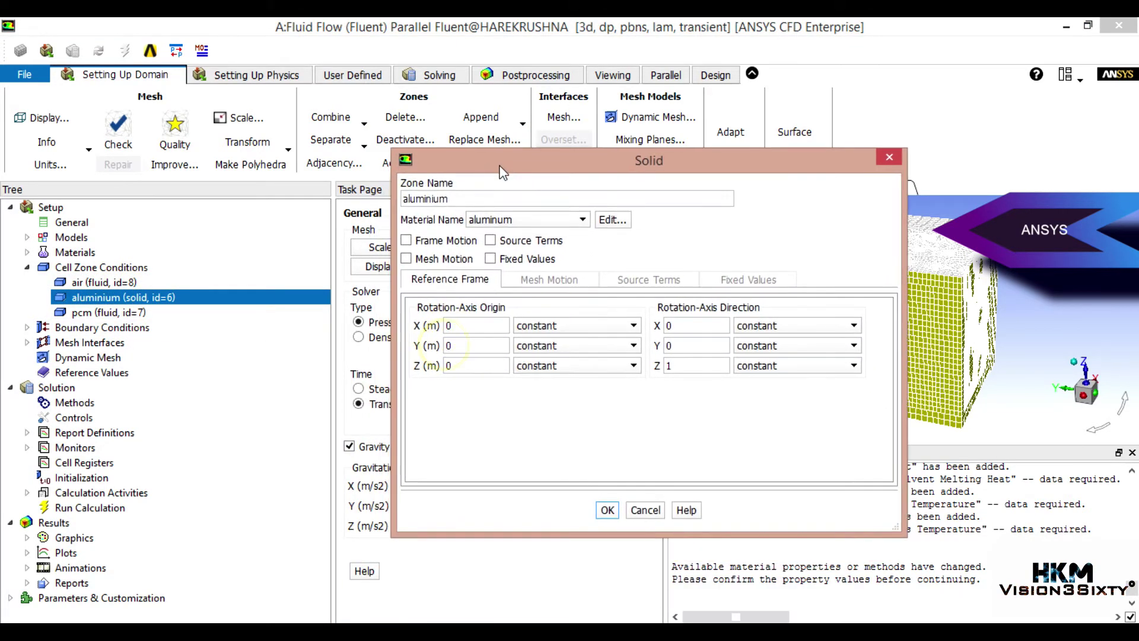
left_click(608, 509)
Assign the pcm material to the pcm fluid cell zone
left_click(142, 315)
double_click(142, 314)
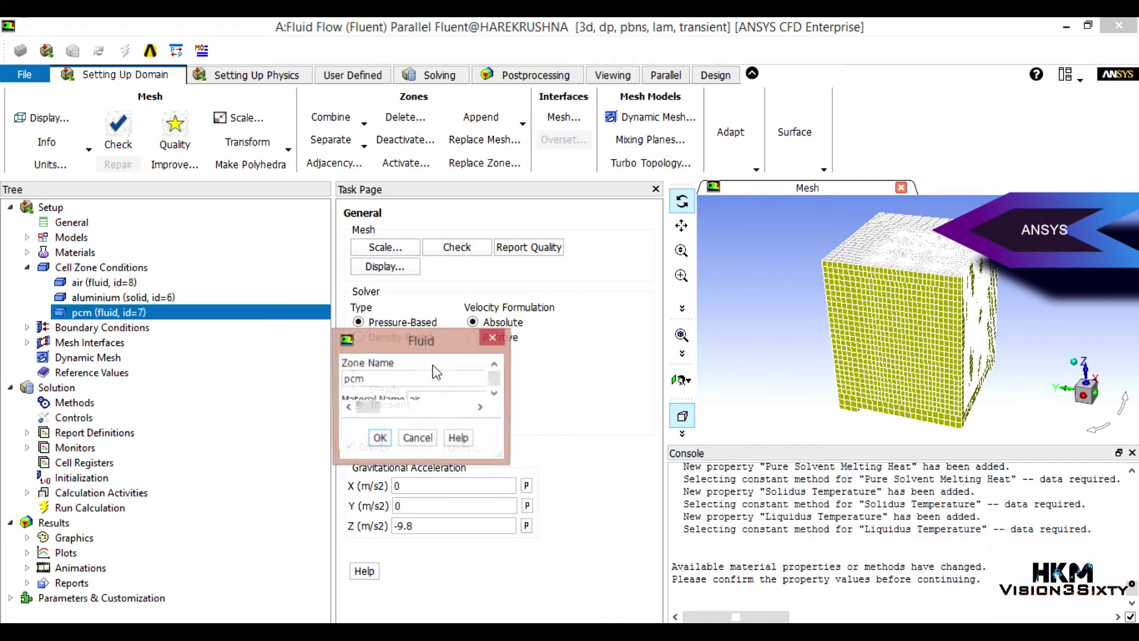
left_click(482, 205)
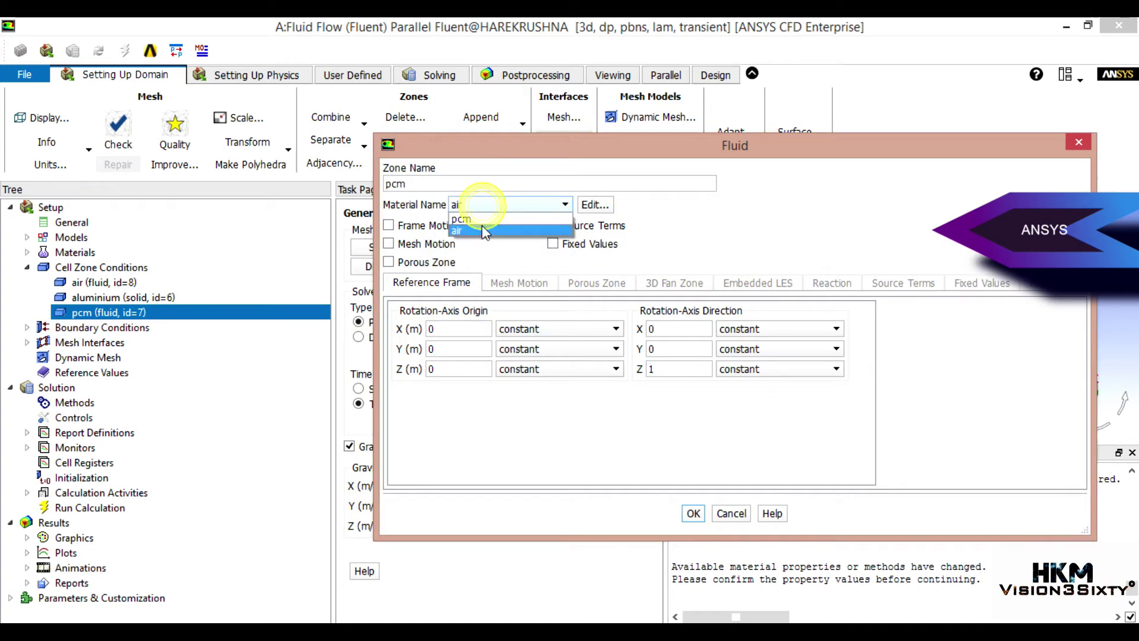
left_click(466, 218)
left_click(694, 513)
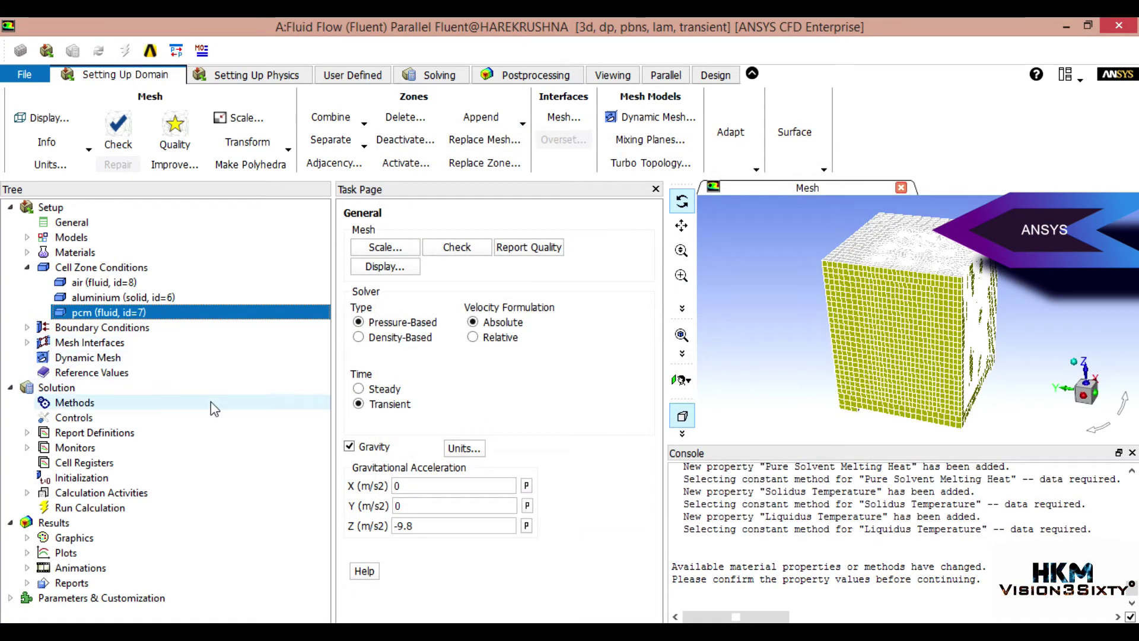
left_click(26, 327)
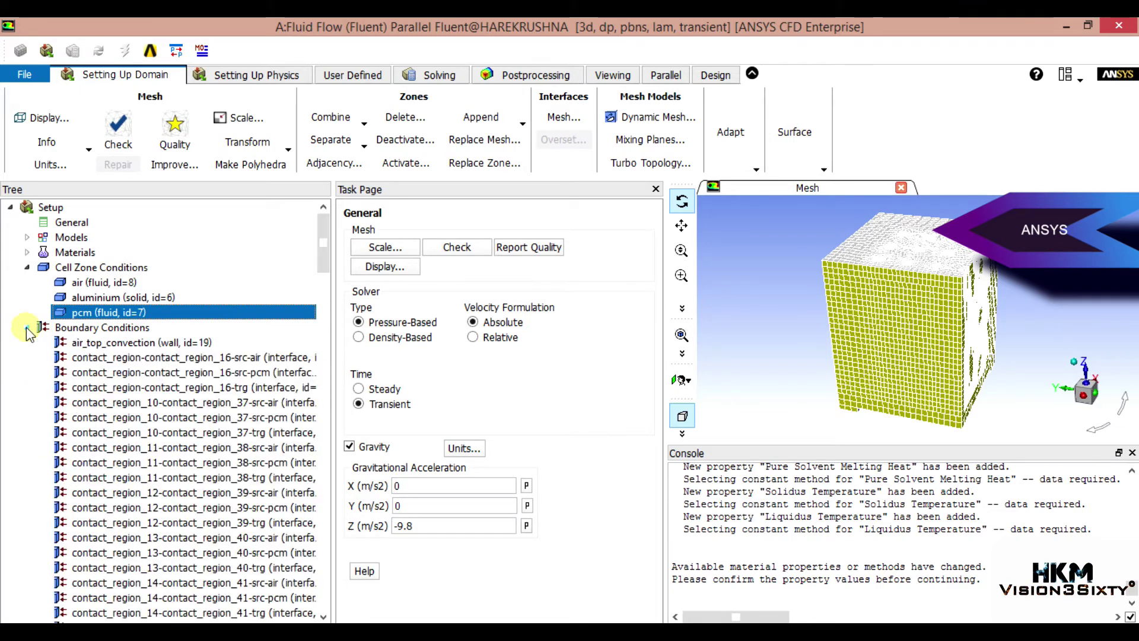
scroll(239, 348, "down", 1)
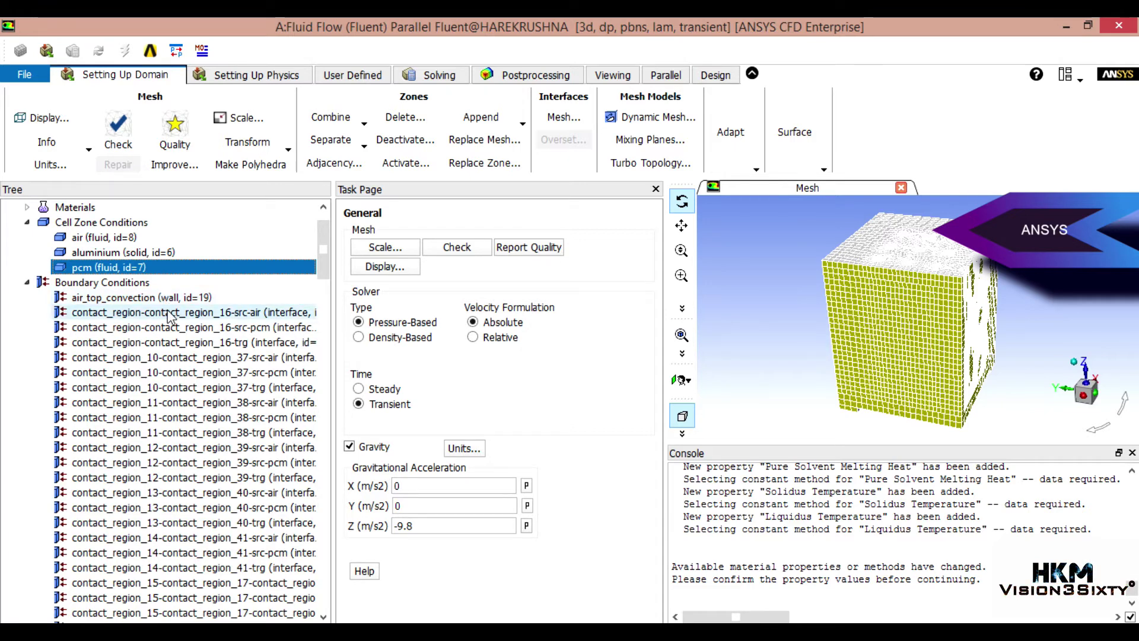
left_click(28, 283)
left_click(65, 283, "shift")
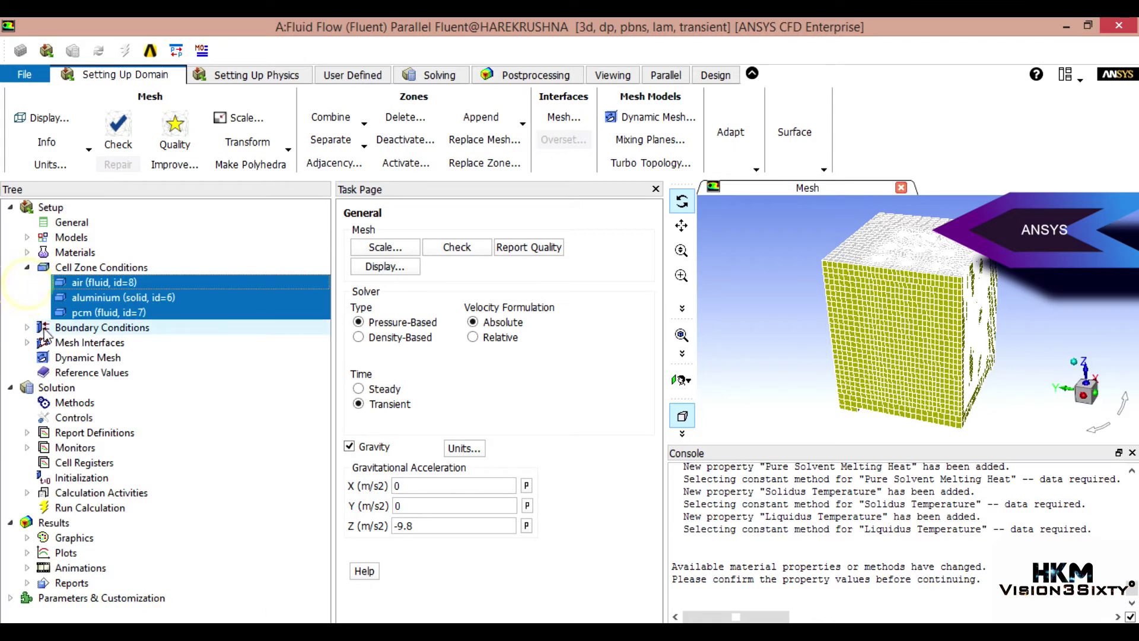
left_click(80, 297)
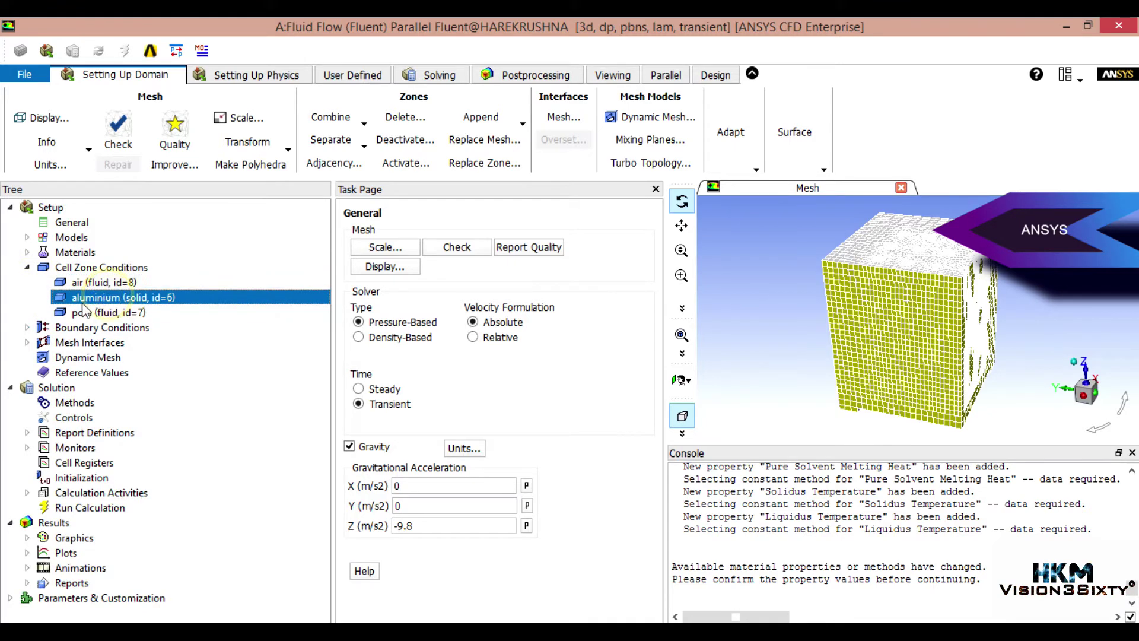
Set the air_top_convection wall to a convection thermal condition with a heat transfer coefficient of 25 w/m2-k
left_click(27, 327)
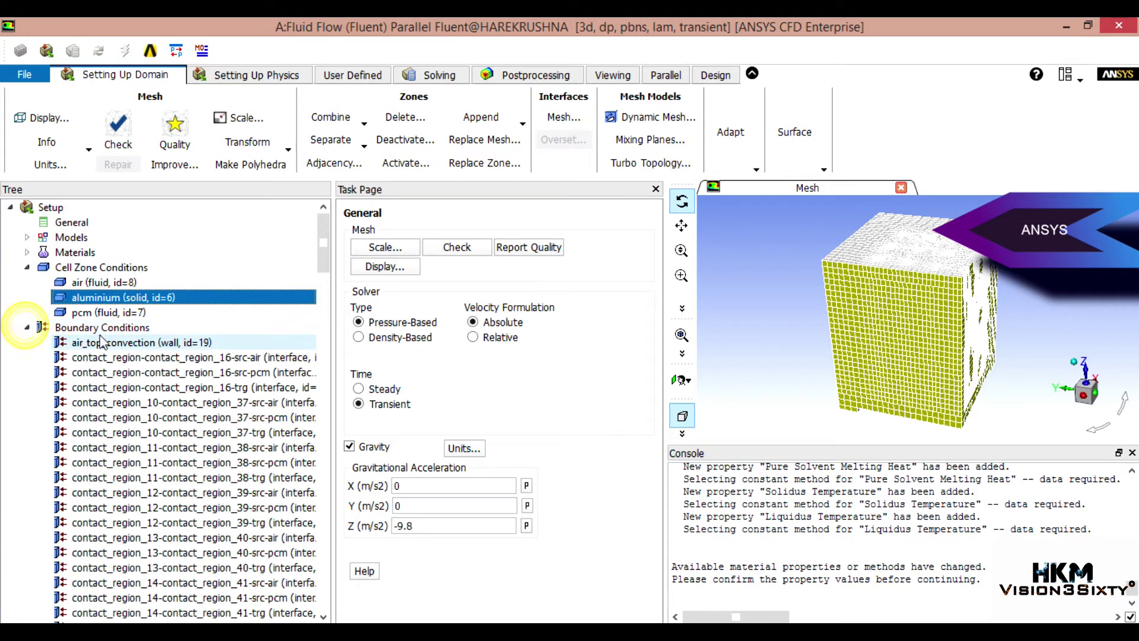
left_click(98, 344)
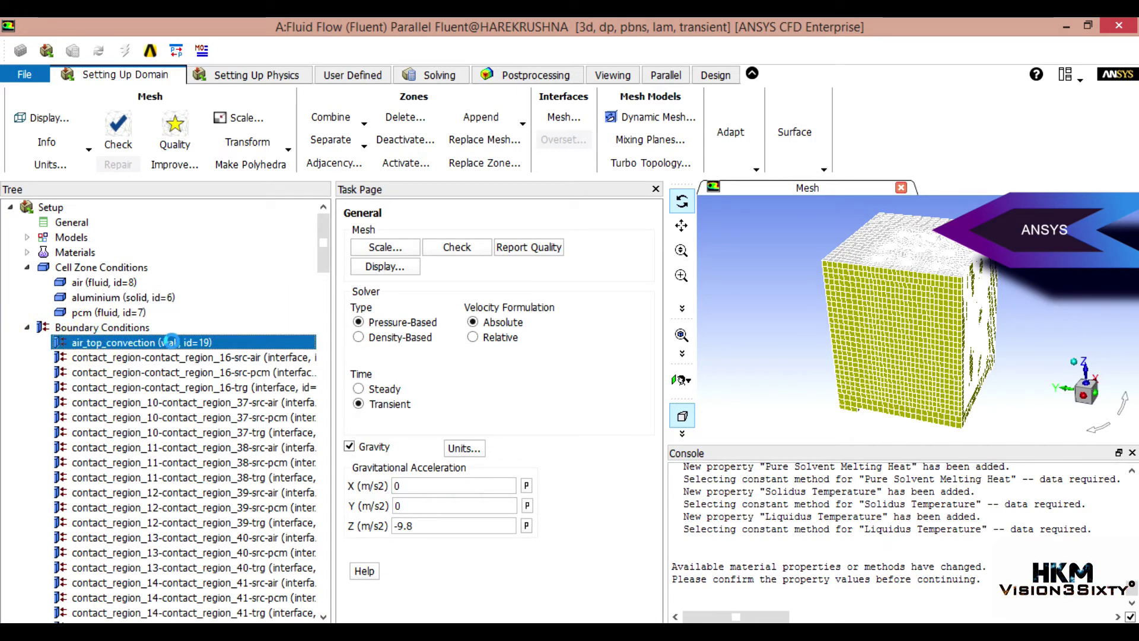
double_click(95, 342)
left_click_drag(454, 350, 461, 174)
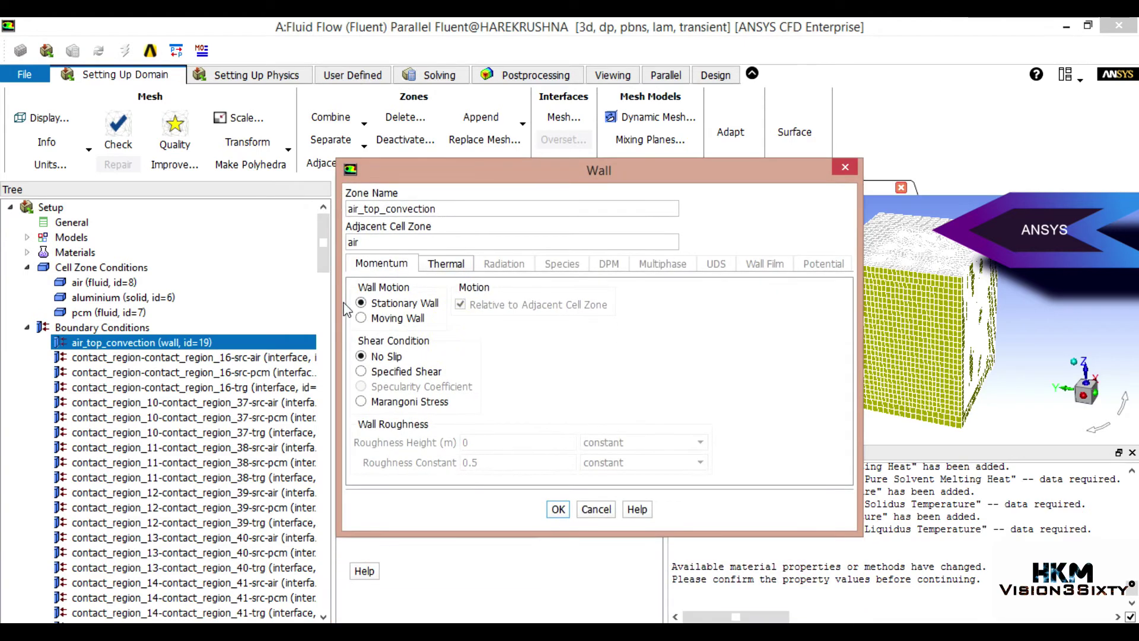
left_click(446, 264)
left_click(363, 336)
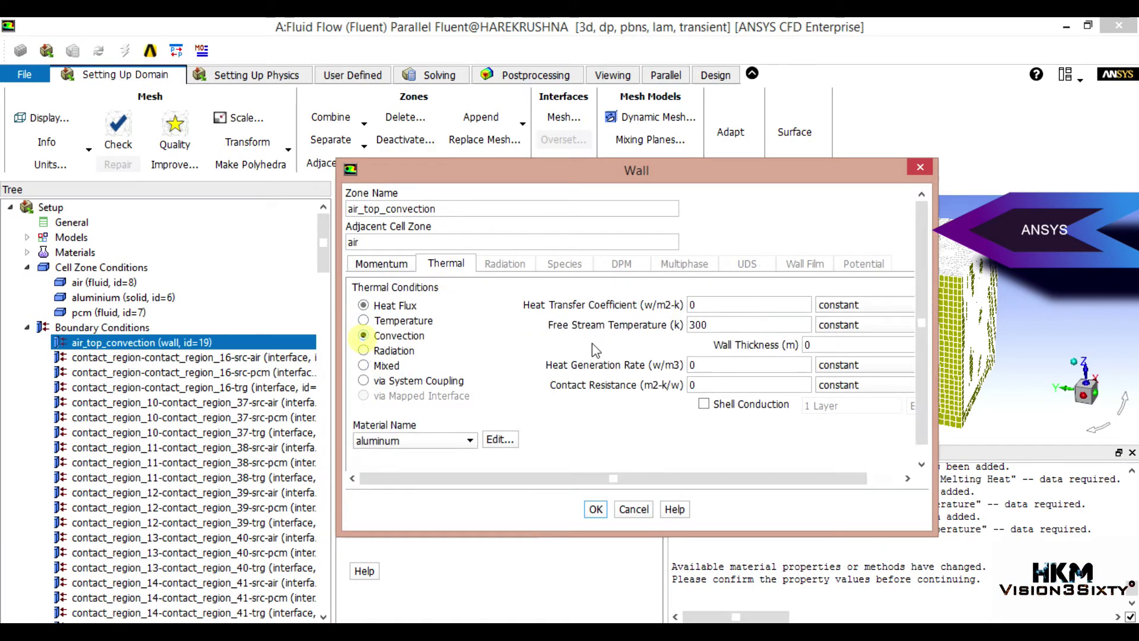
double_click(739, 306)
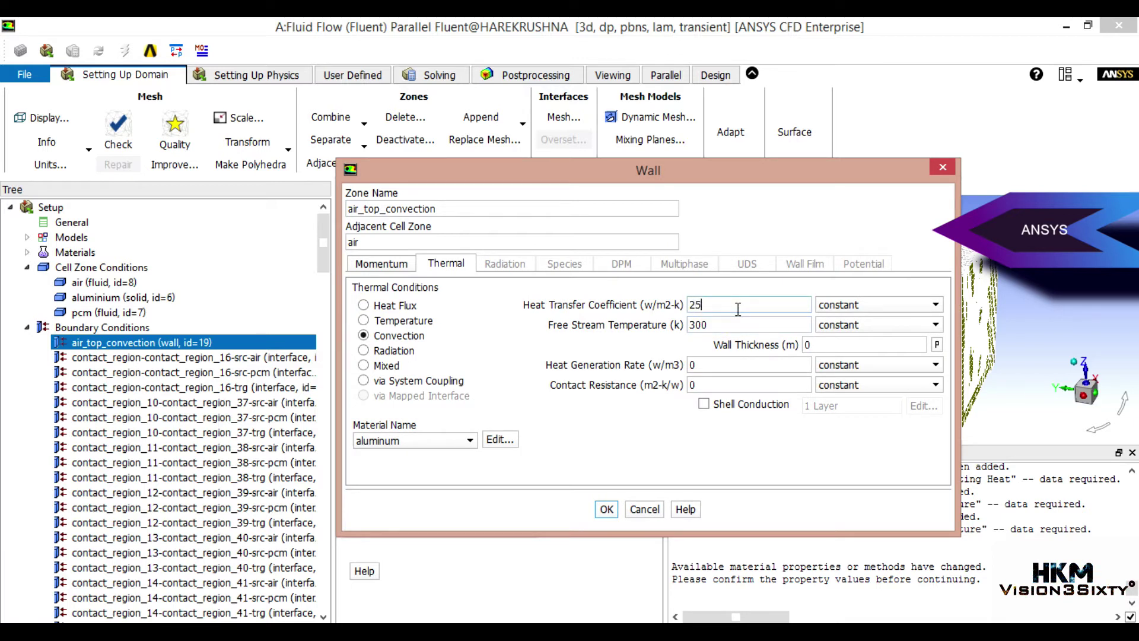
left_click(714, 325)
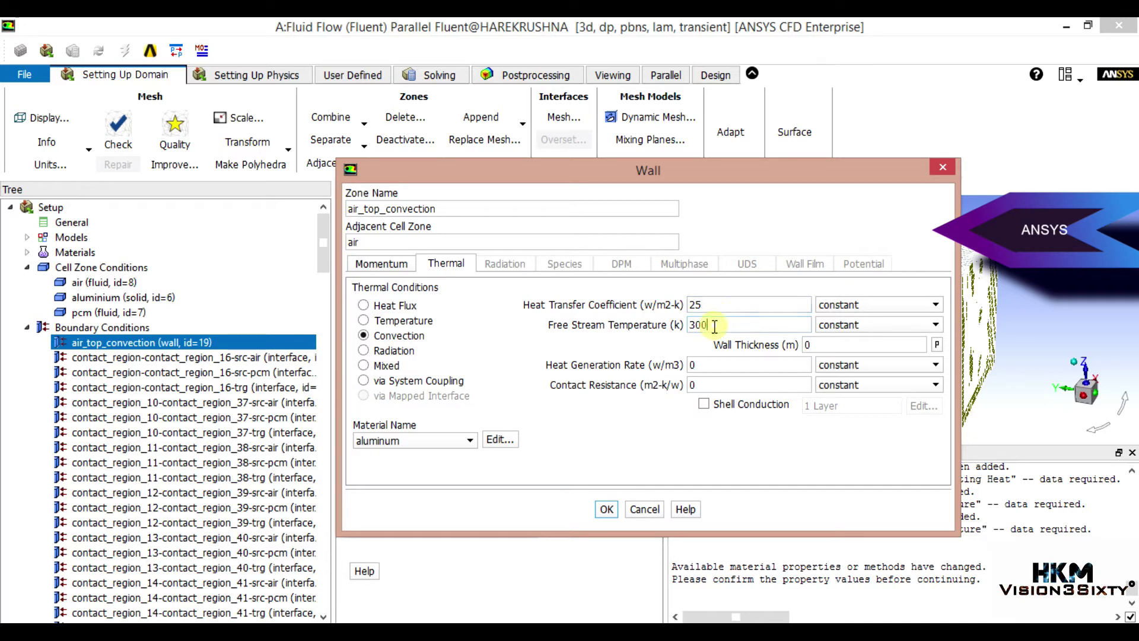
left_click(612, 509)
Inspect the contact_region-contact_region_16-src-air interface boundary and look through the remaining contact region boundaries
scroll(159, 374, "down", 1)
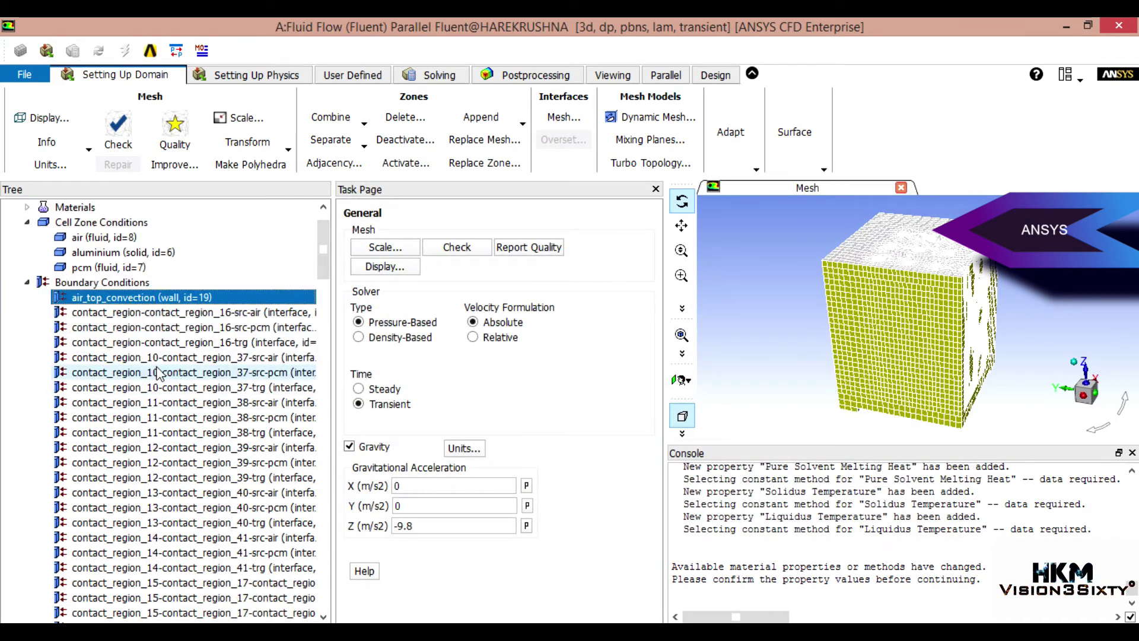
scroll(163, 348, "down", 1)
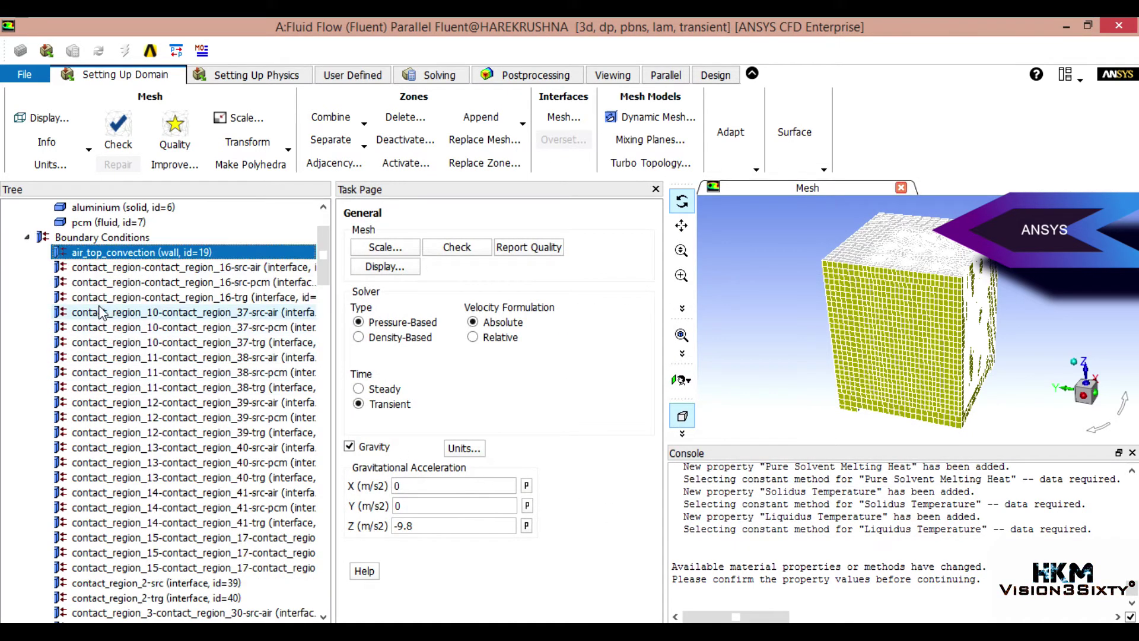
double_click(256, 268)
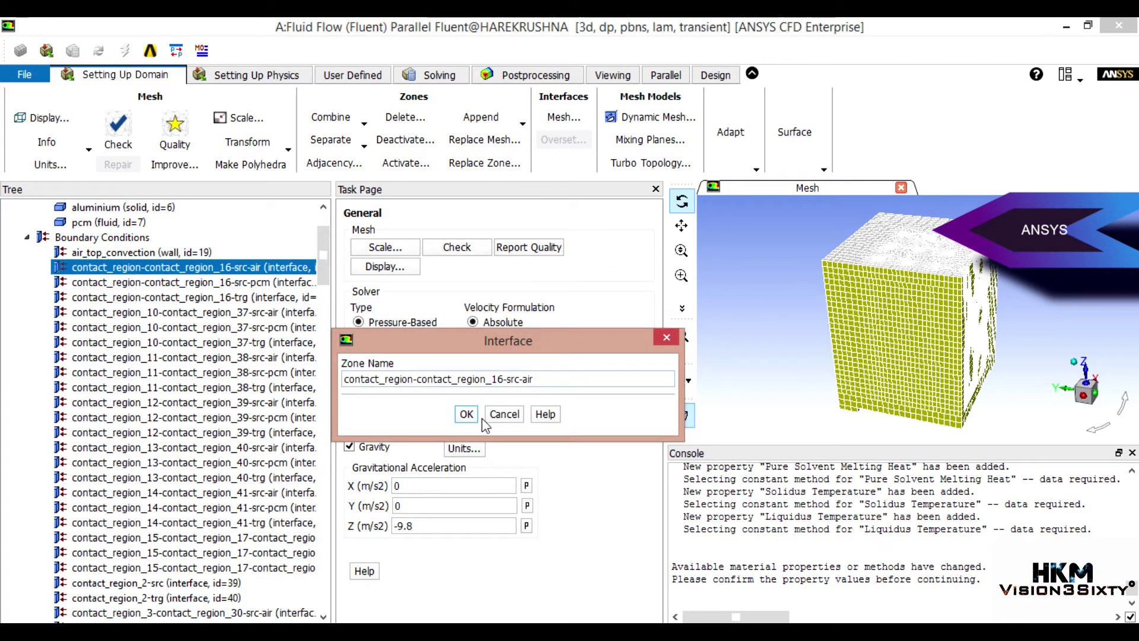
left_click(470, 415)
scroll(160, 401, "down", 5)
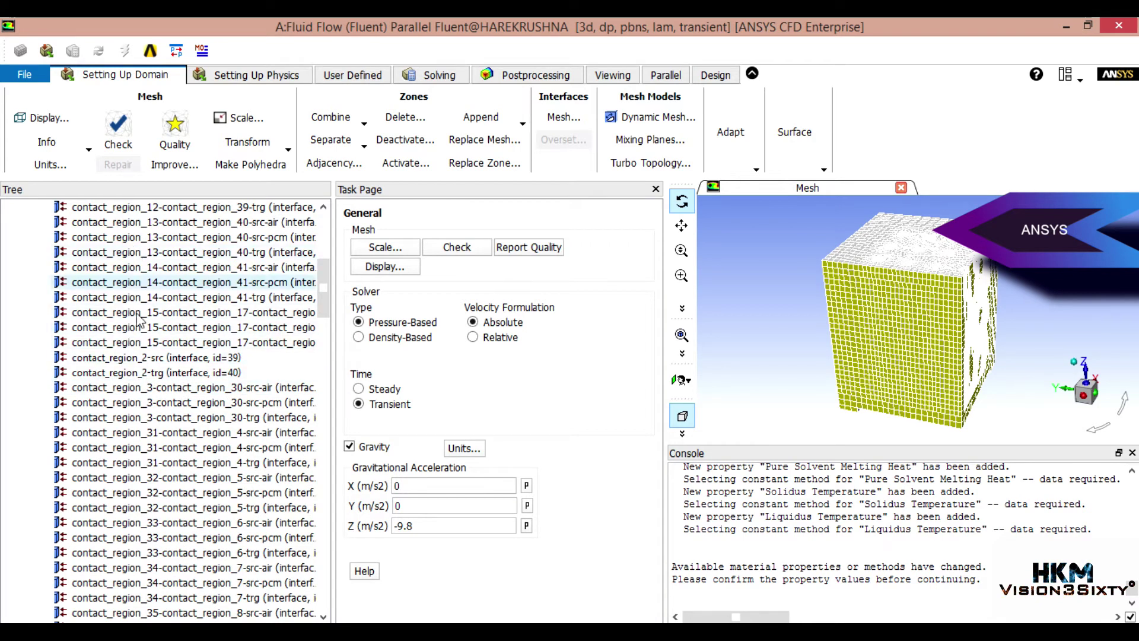
Set the fin_top_convection wall to a convection thermal condition with a heat transfer coefficient of 25 w/m2-k
scroll(143, 386, "down", 6)
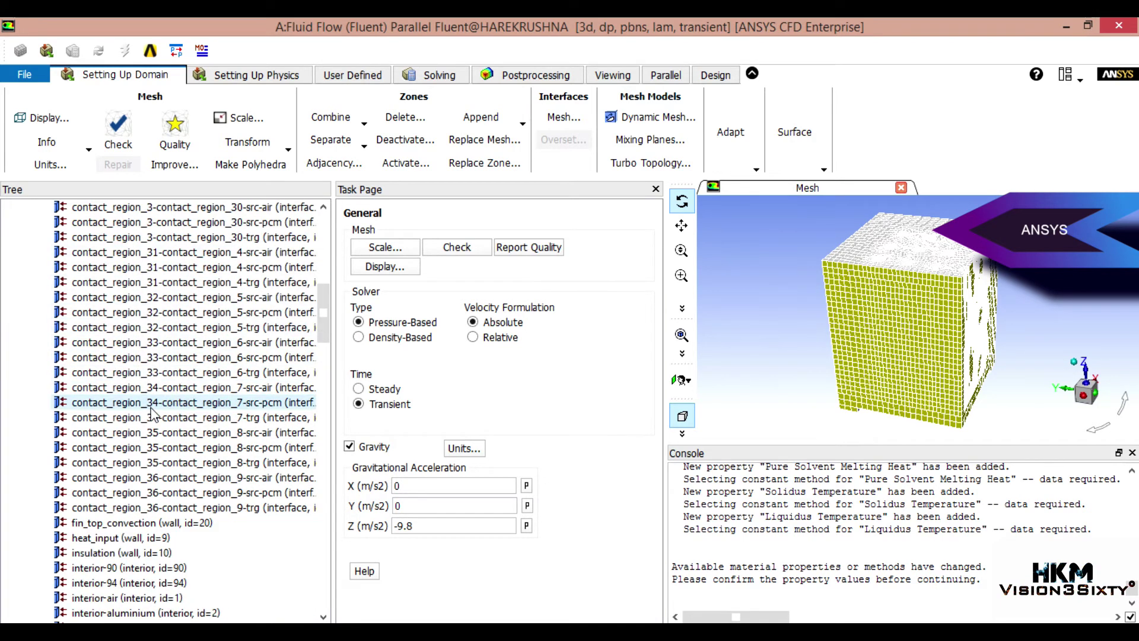
left_click(127, 434)
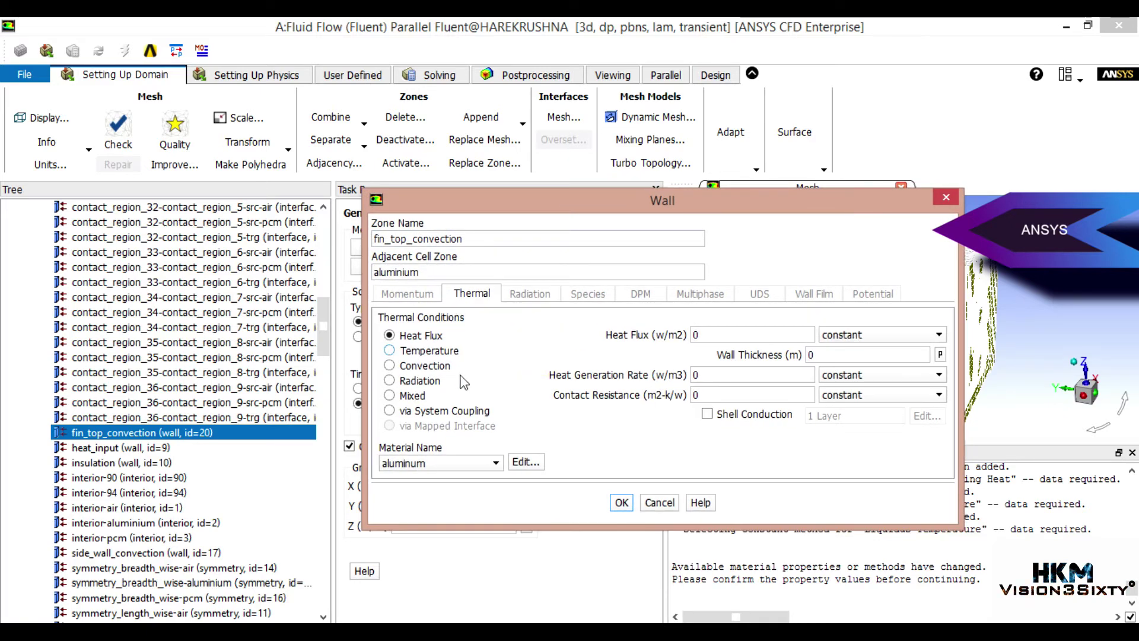
left_click(414, 367)
left_click(737, 335)
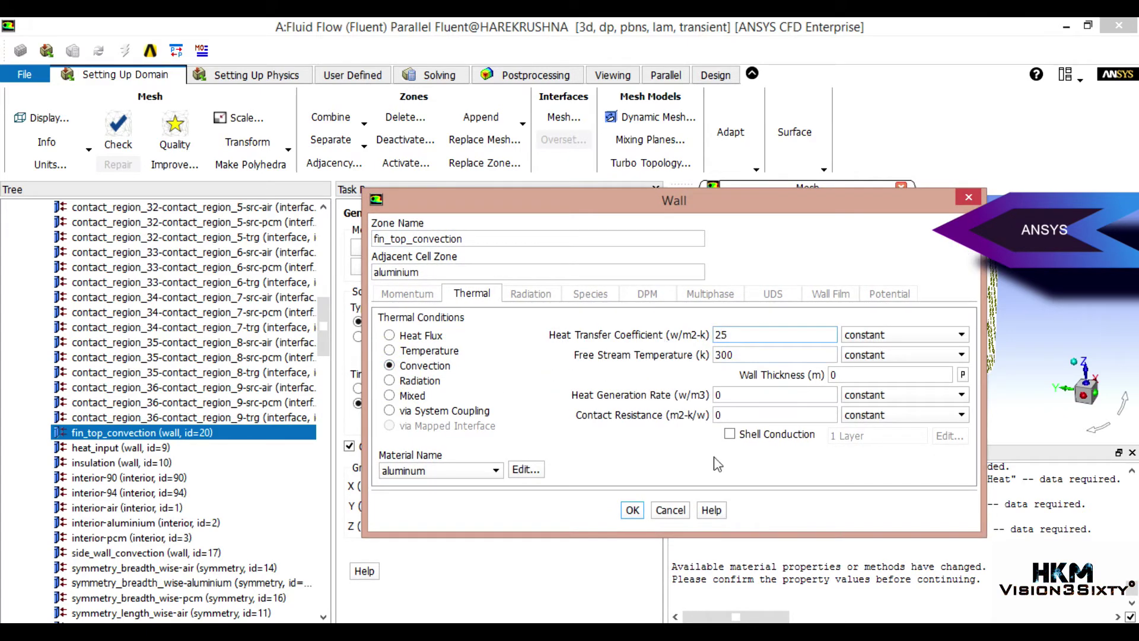
left_click(637, 510)
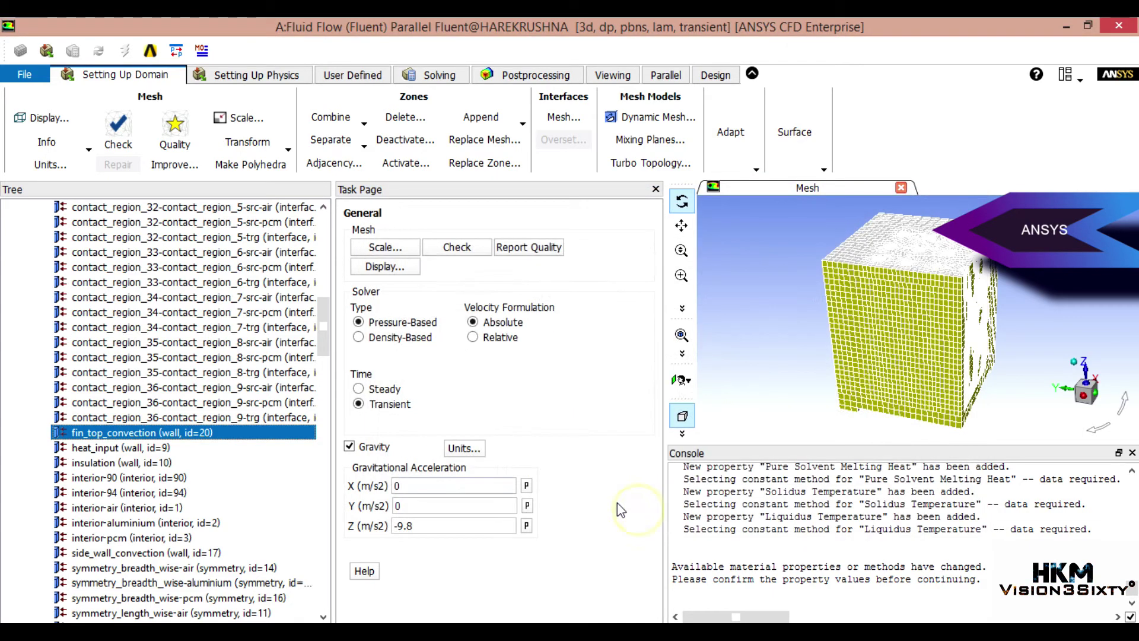
Give the heat_input wall a constant heat flux of 5440 w/m2
left_click(126, 451)
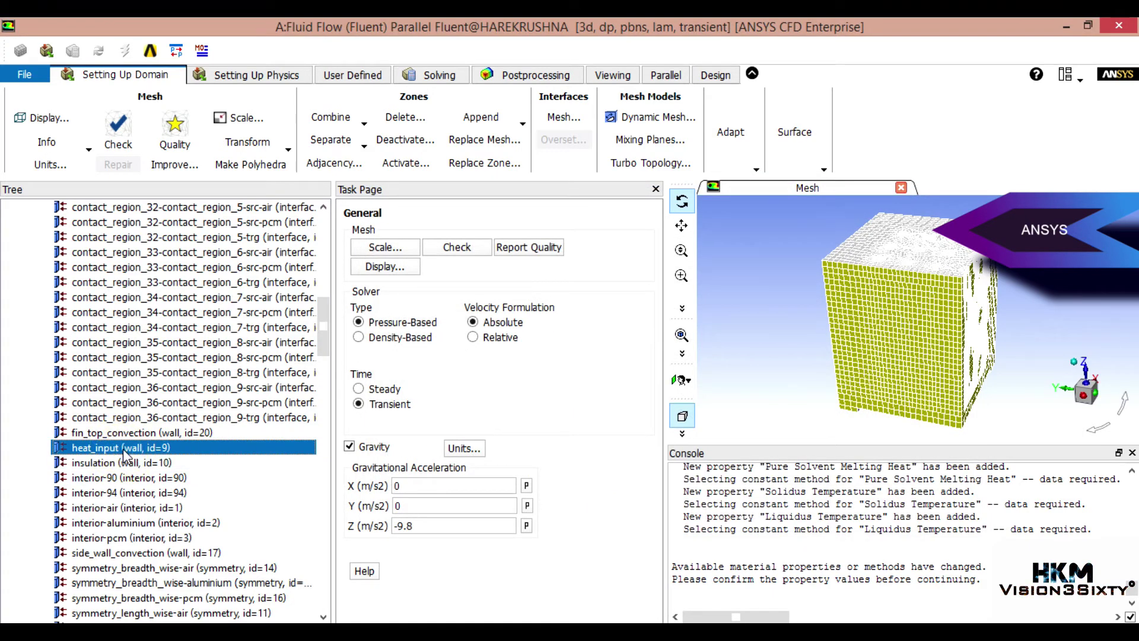
double_click(128, 447)
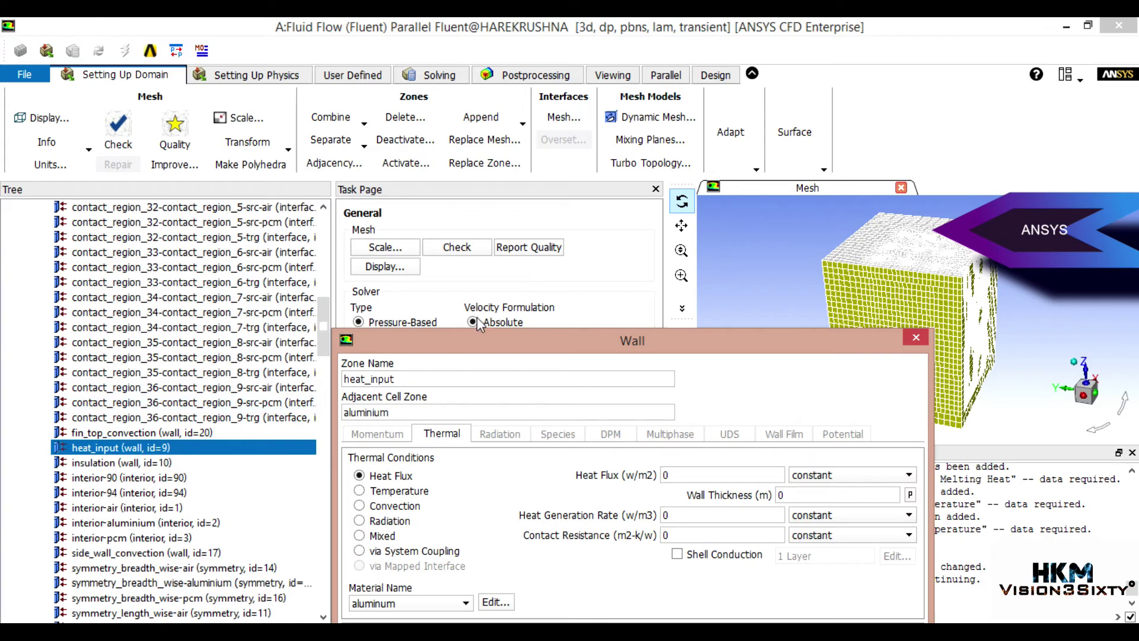
left_click_drag(478, 357, 496, 179)
left_click(413, 328)
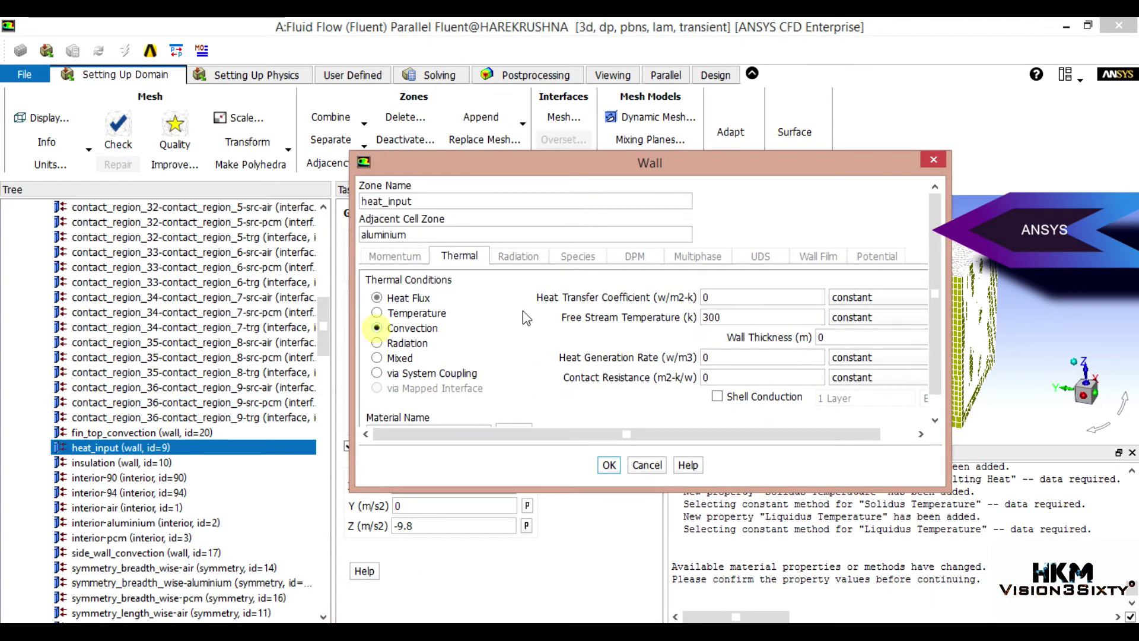
left_click(382, 298)
double_click(684, 297)
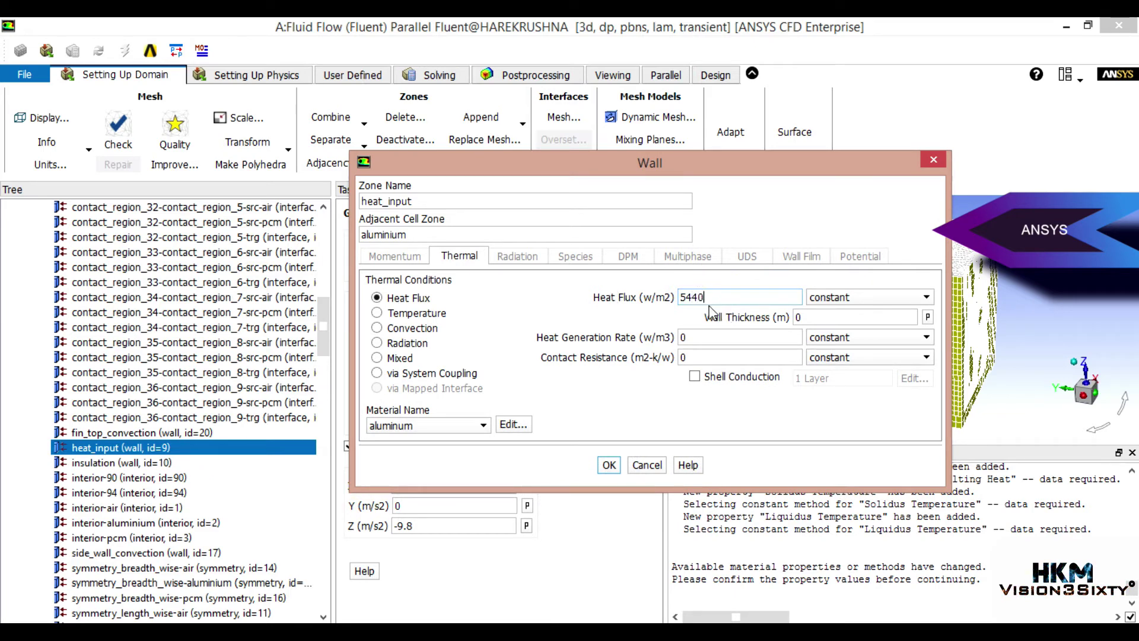
left_click(609, 465)
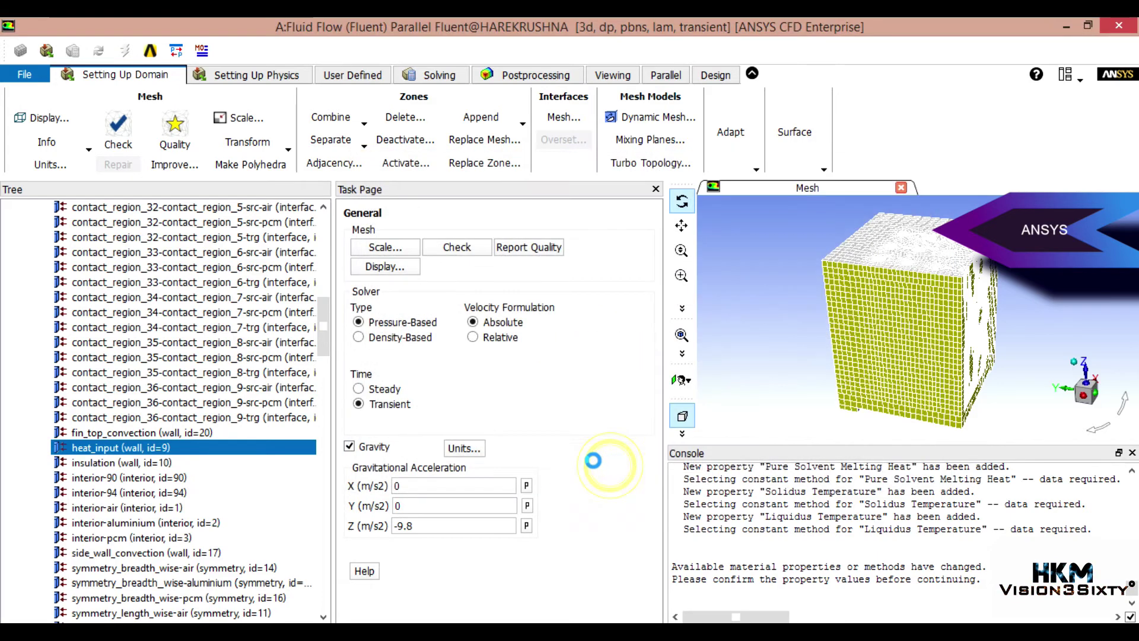
Review the thermal settings of the insulation wall and the interior-90 zone, accepting both
left_click(111, 464)
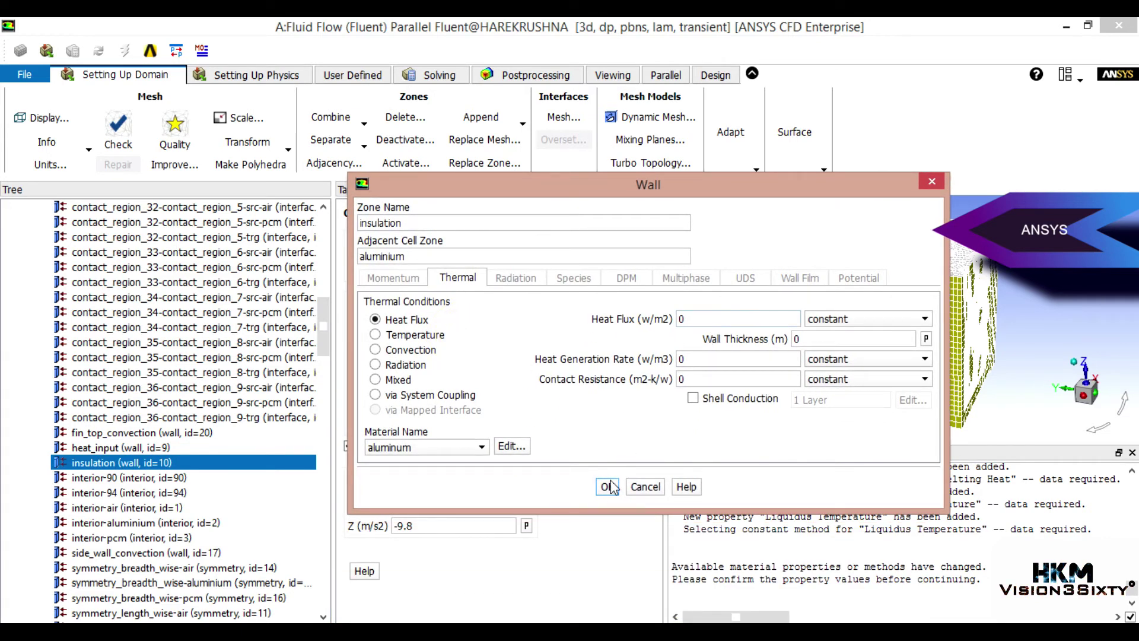
left_click(608, 487)
scroll(93, 407, "down", 2)
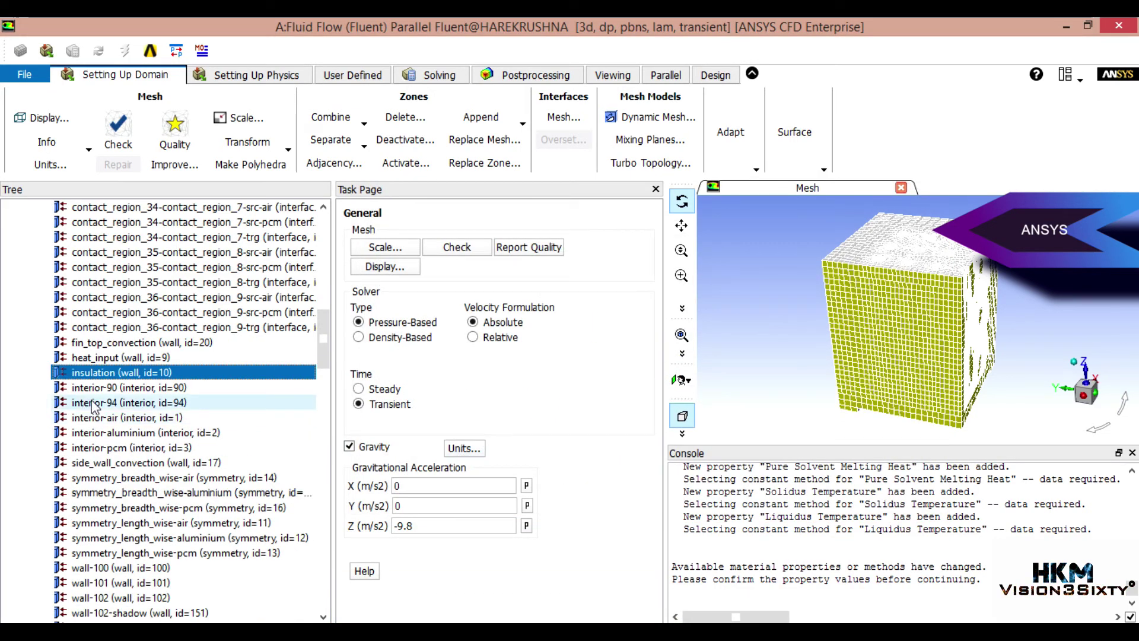
scroll(93, 406, "down", 2)
double_click(105, 297)
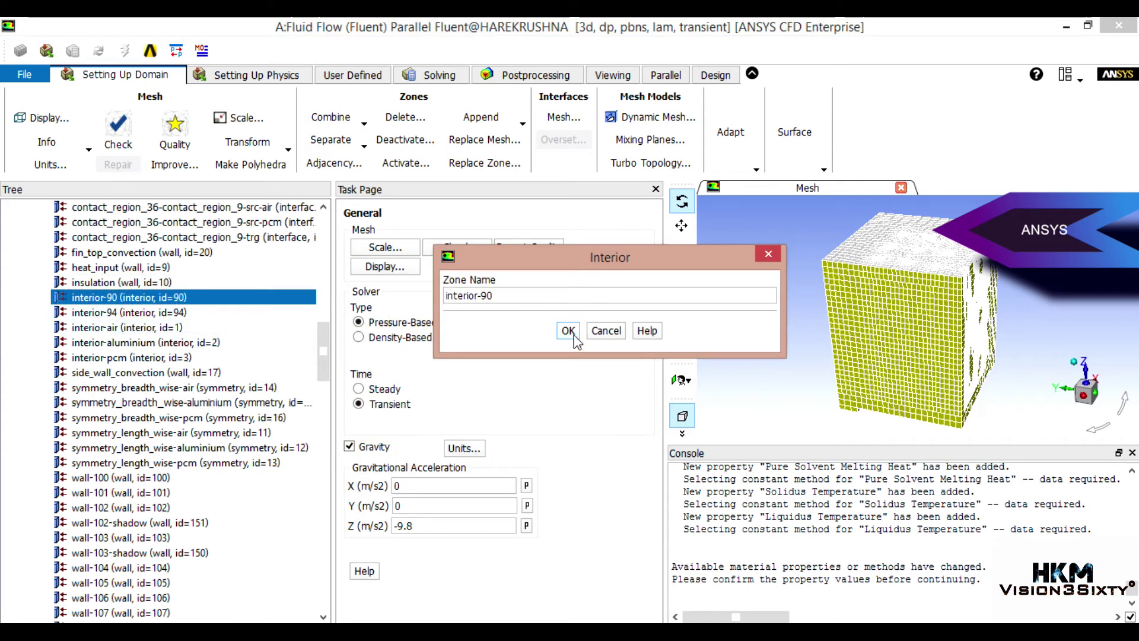
left_click(568, 331)
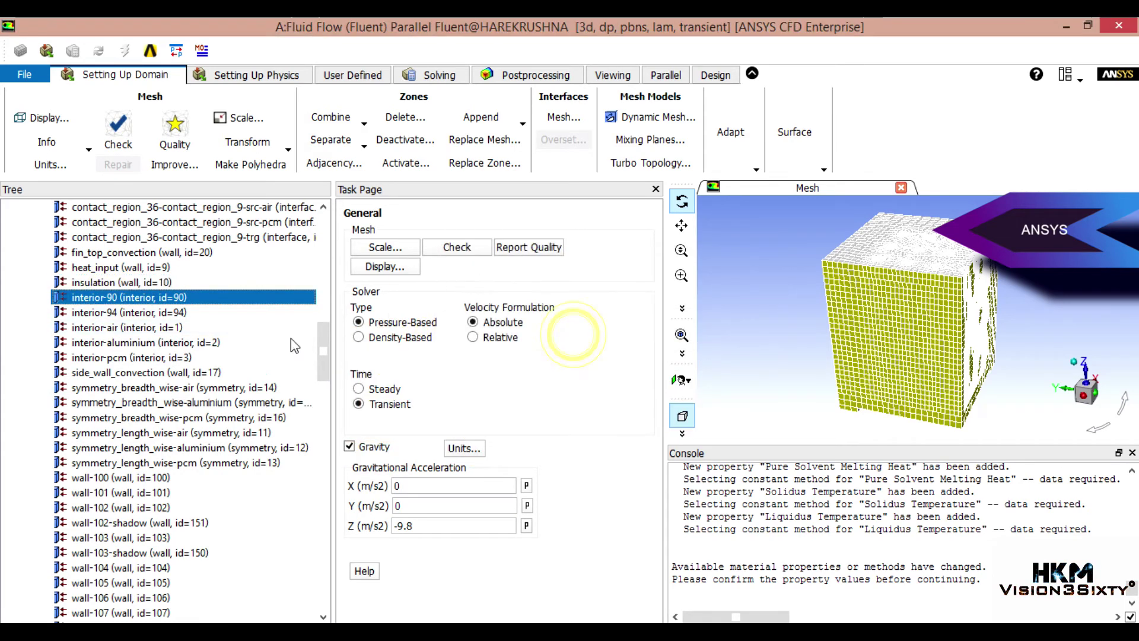
Set the side_wall_convection wall to a convection thermal condition with a heat transfer coefficient of 18 w/m2-k
left_click(99, 373)
double_click(98, 372)
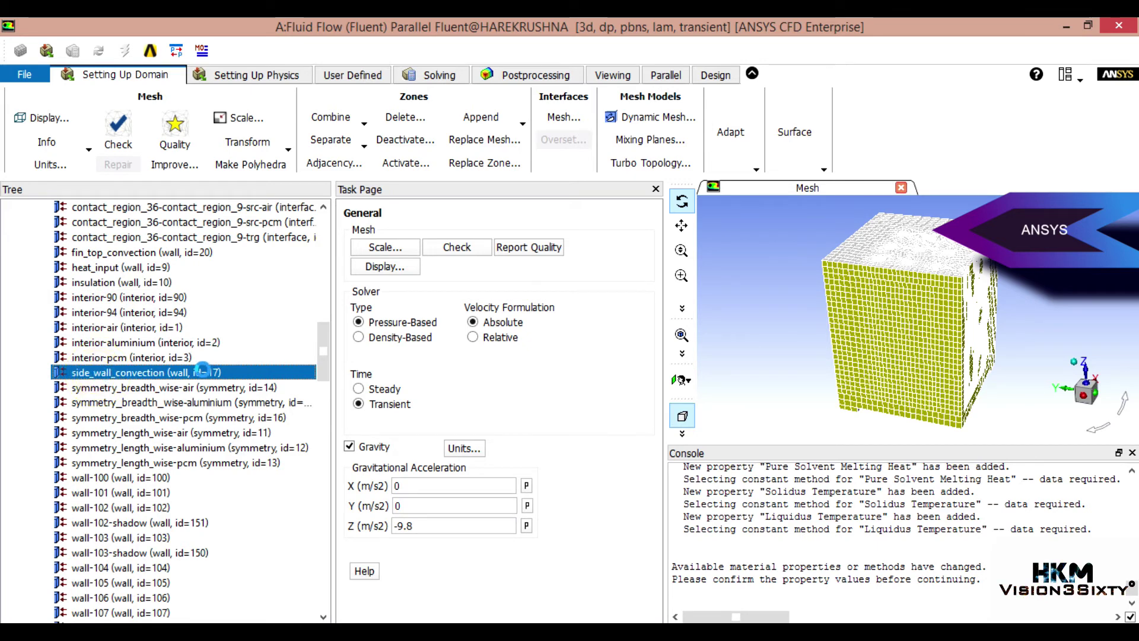
left_click_drag(428, 348, 428, 181)
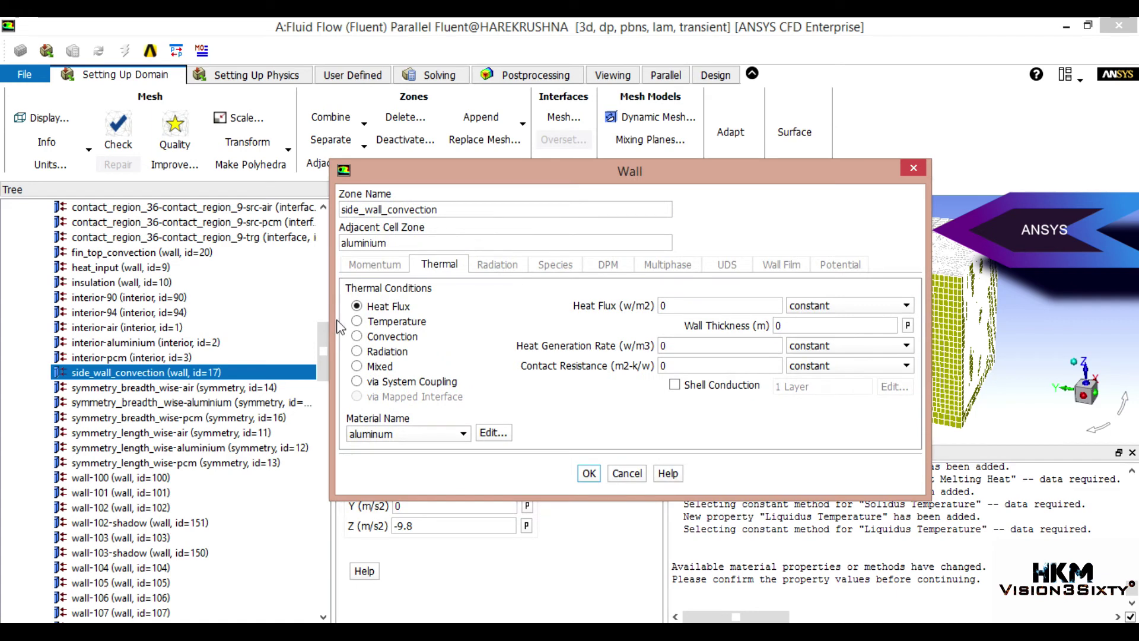
left_click(357, 337)
double_click(725, 304)
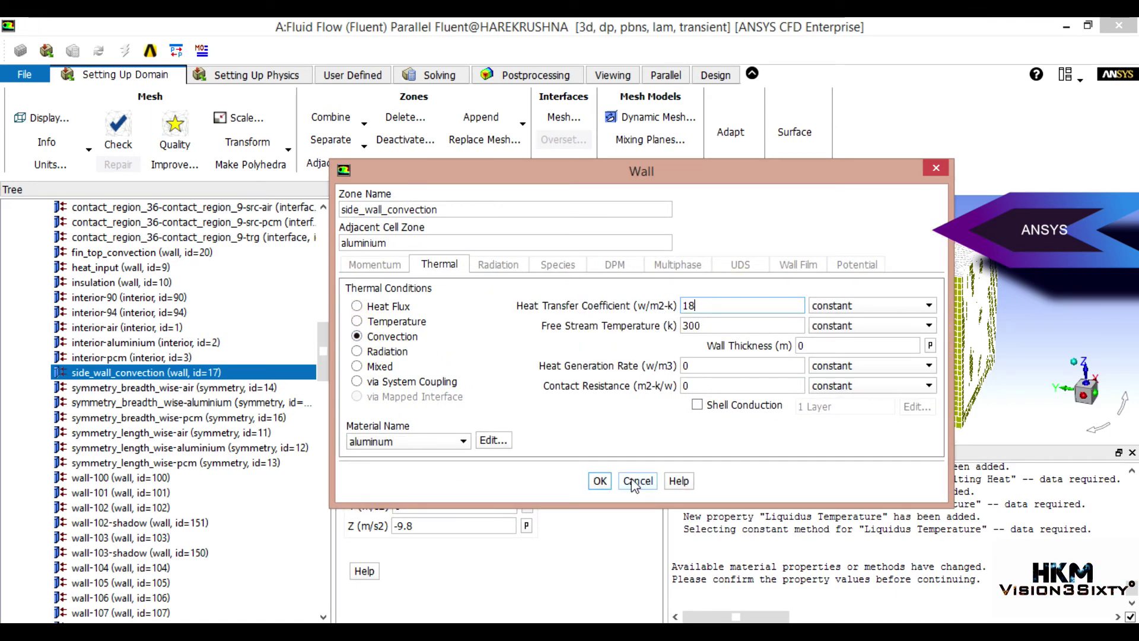
left_click(600, 480)
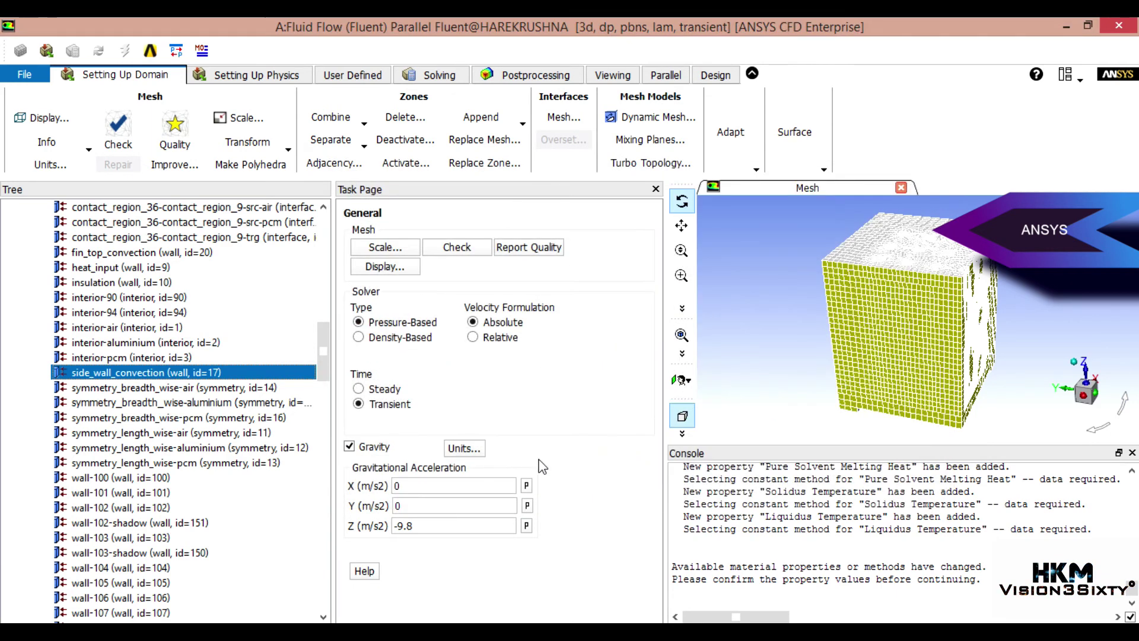
Check the symmetry_breadth_wise-aluminium symmetry boundary and close its settings
left_click(109, 390)
left_click(156, 404)
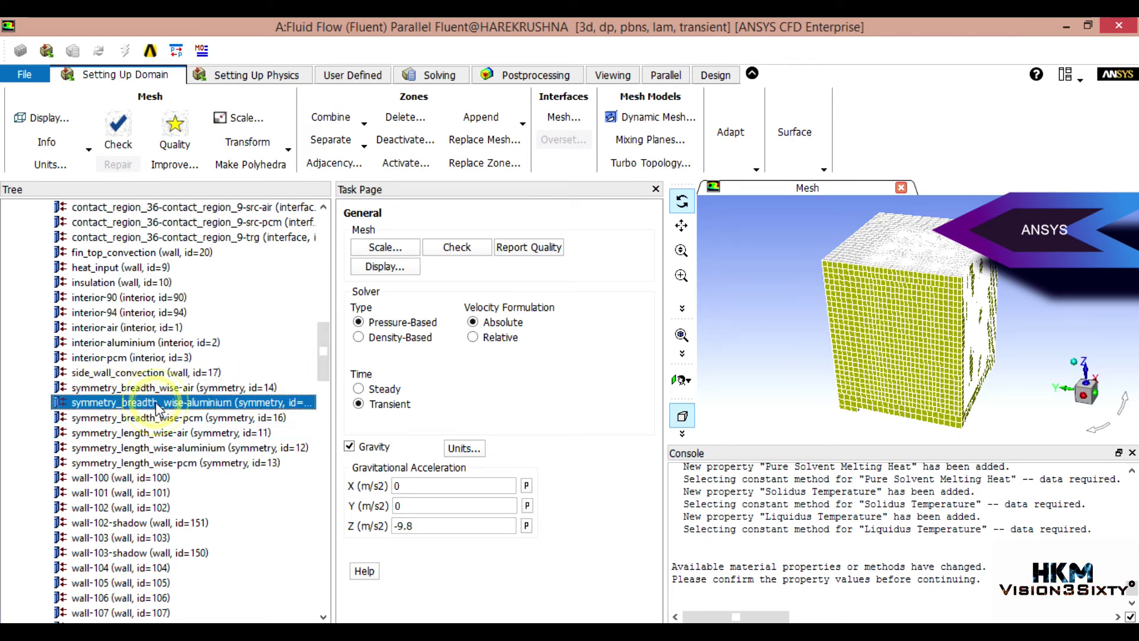
double_click(155, 401)
left_click(467, 414)
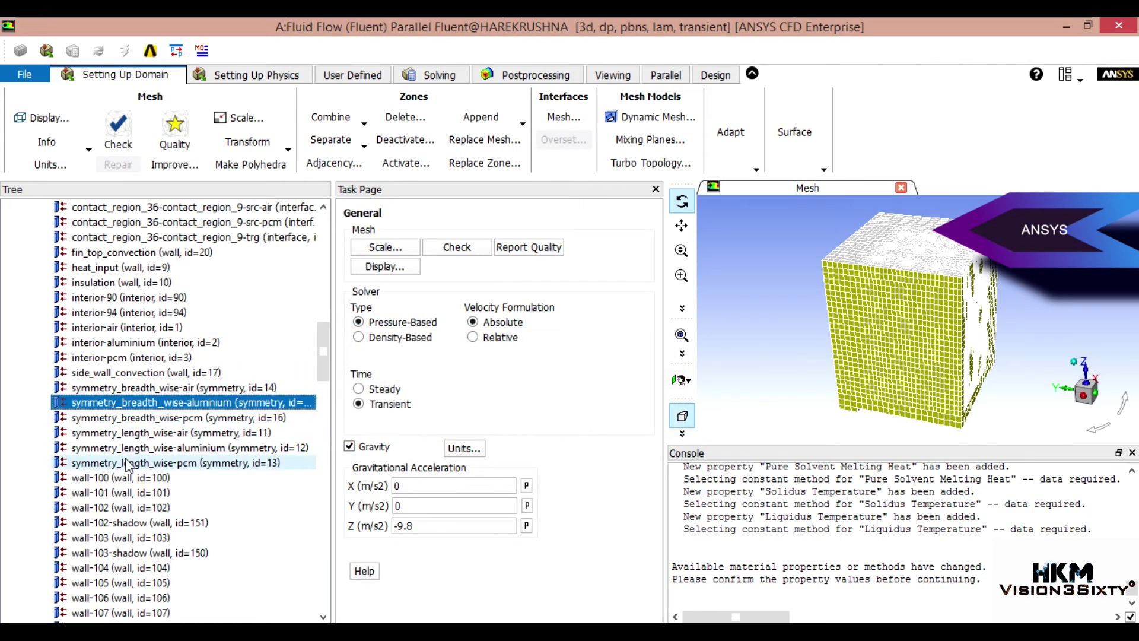
Set the wall_top_convection wall to a convection thermal condition with a heat transfer coefficient of 25 w/m2-k
scroll(112, 432, "down", 1)
scroll(105, 437, "down", 8)
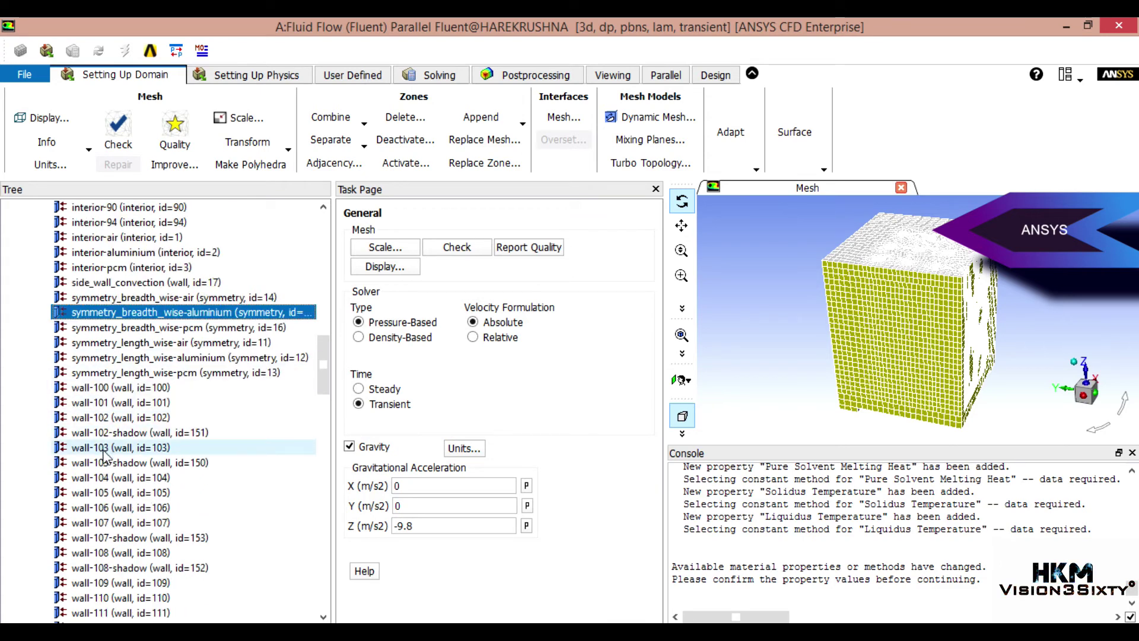
scroll(102, 452, "down", 20)
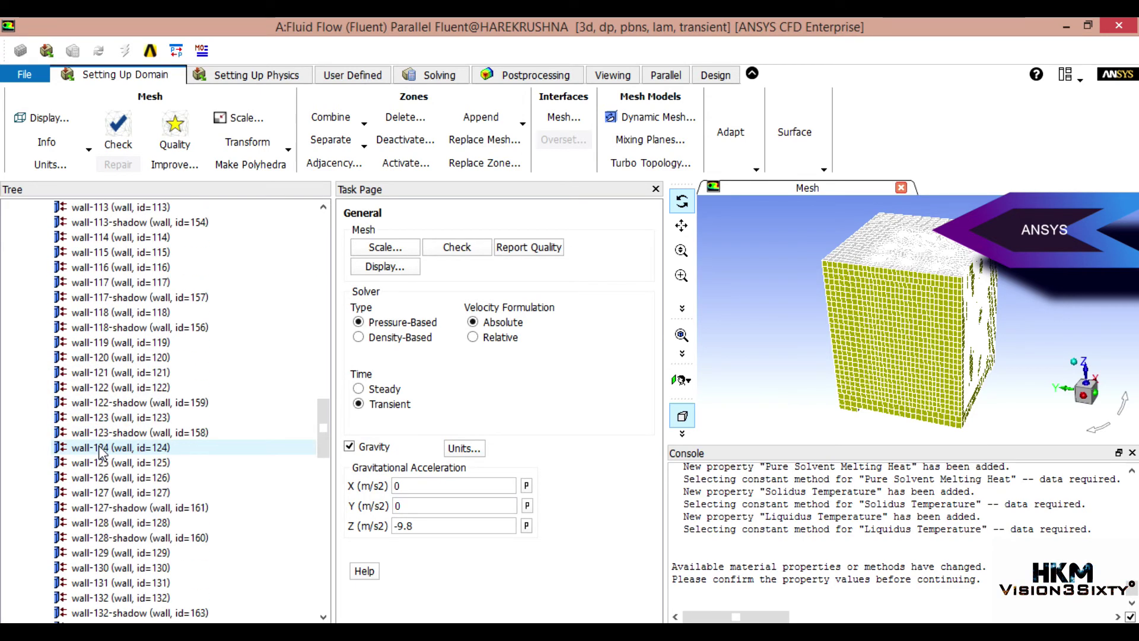
scroll(102, 453, "down", 10)
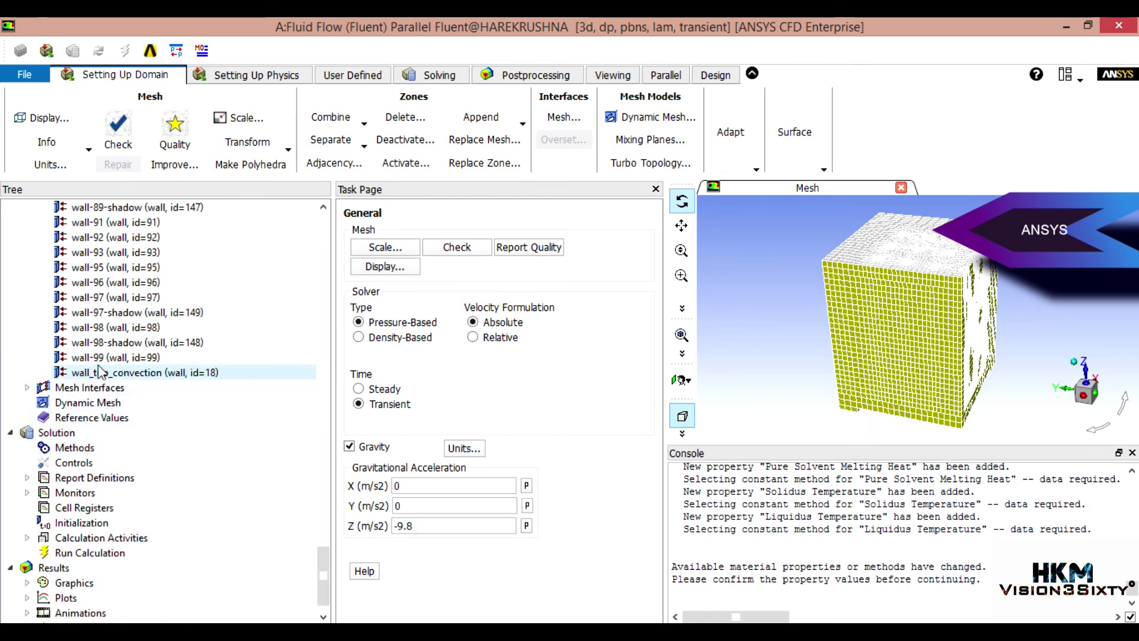
left_click(104, 373)
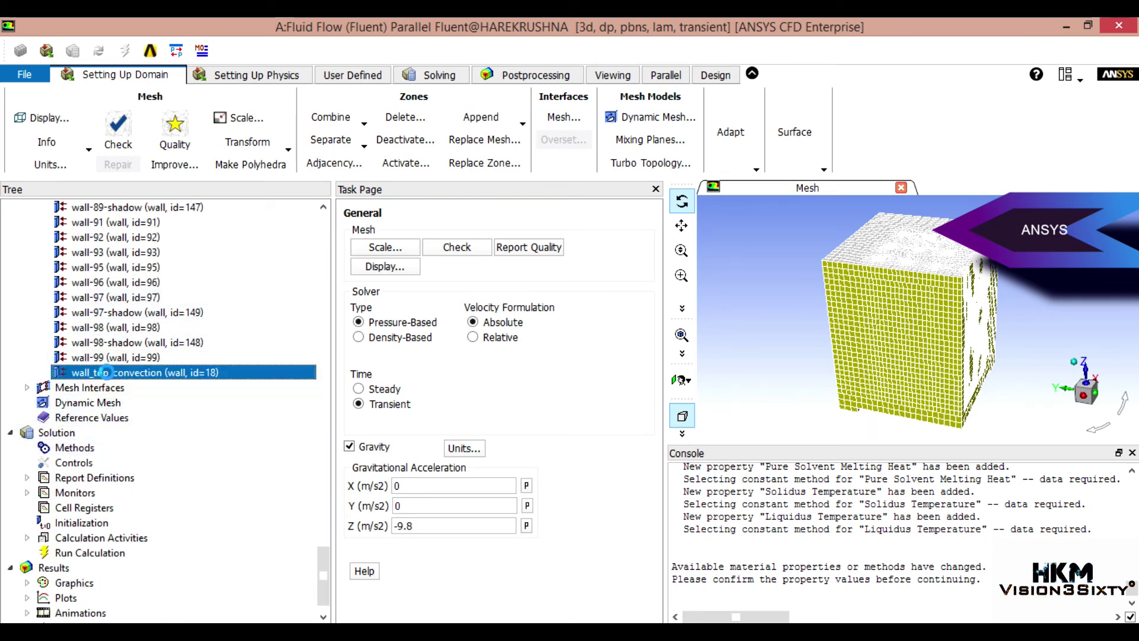
left_click_drag(448, 343, 440, 171)
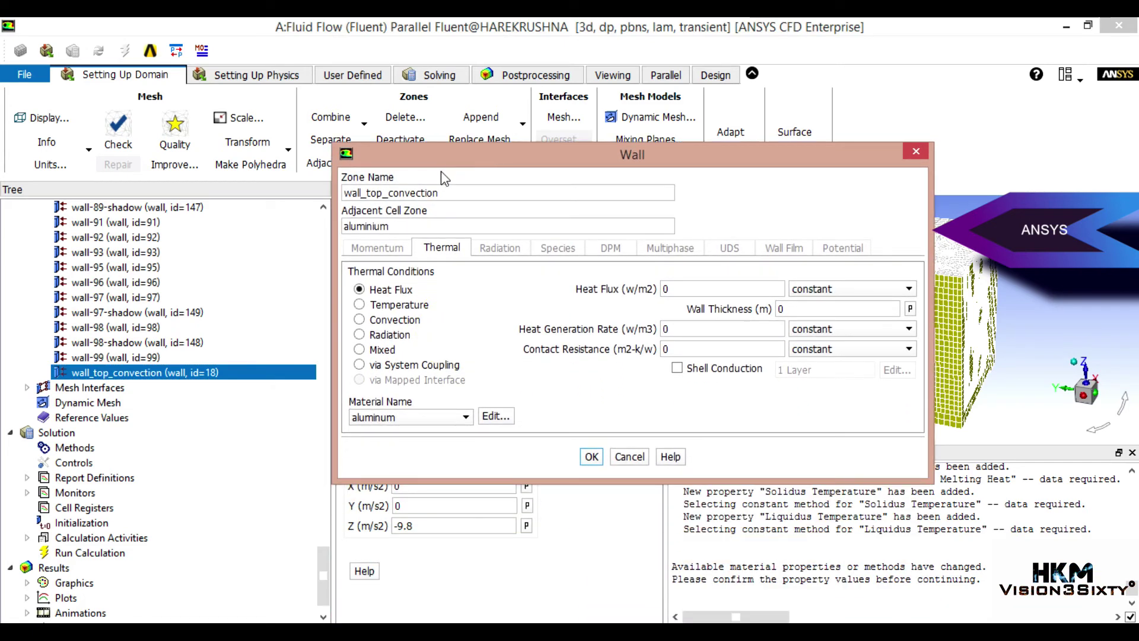
left_click(360, 320)
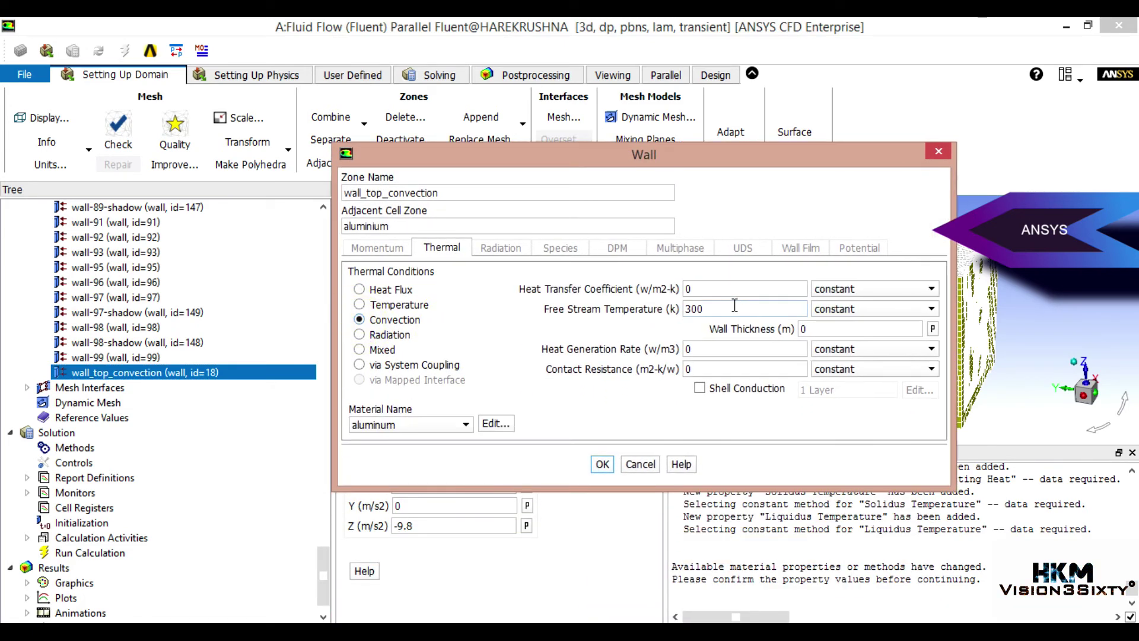
left_click_drag(703, 290, 675, 293)
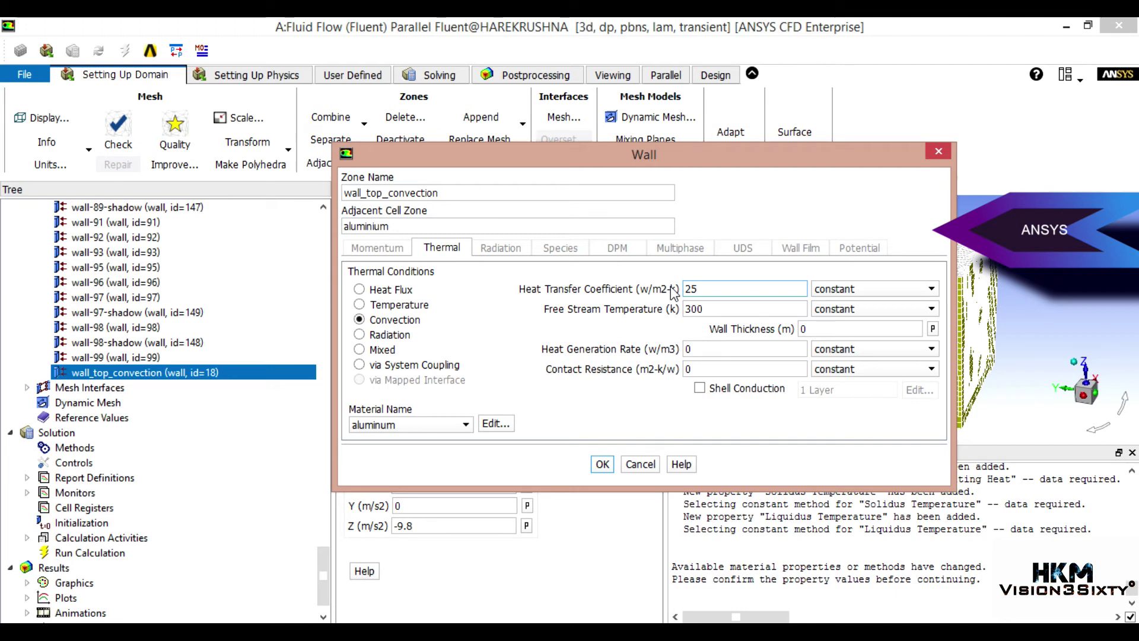
left_click(603, 465)
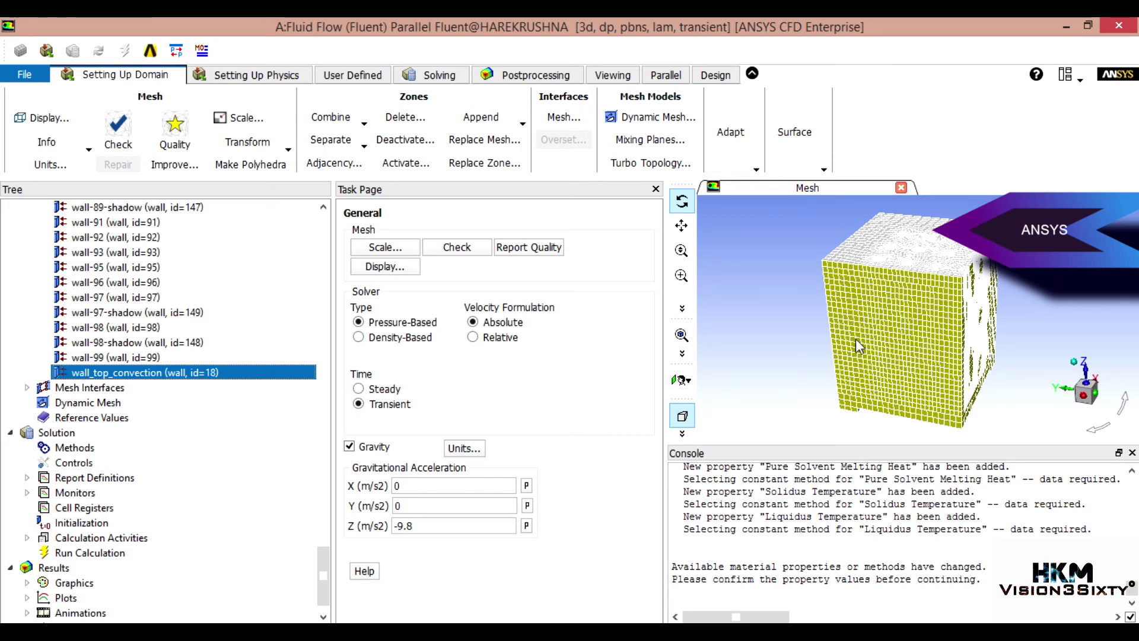
Examine the meshed block from several sides
middle_click_drag(1017, 377, 952, 333)
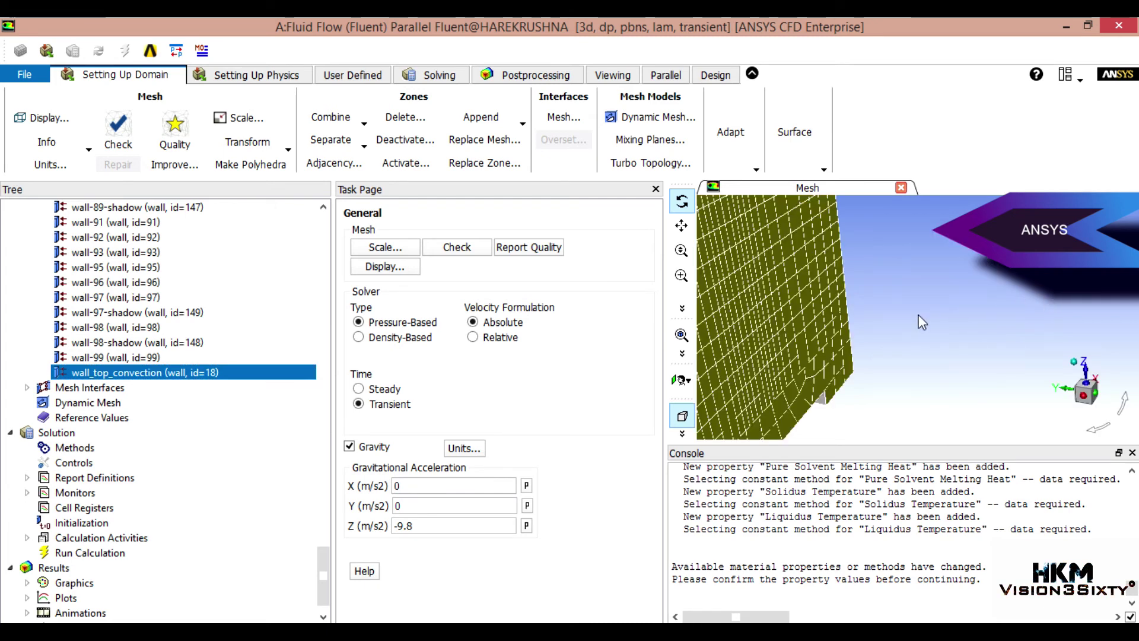
left_click(682, 335)
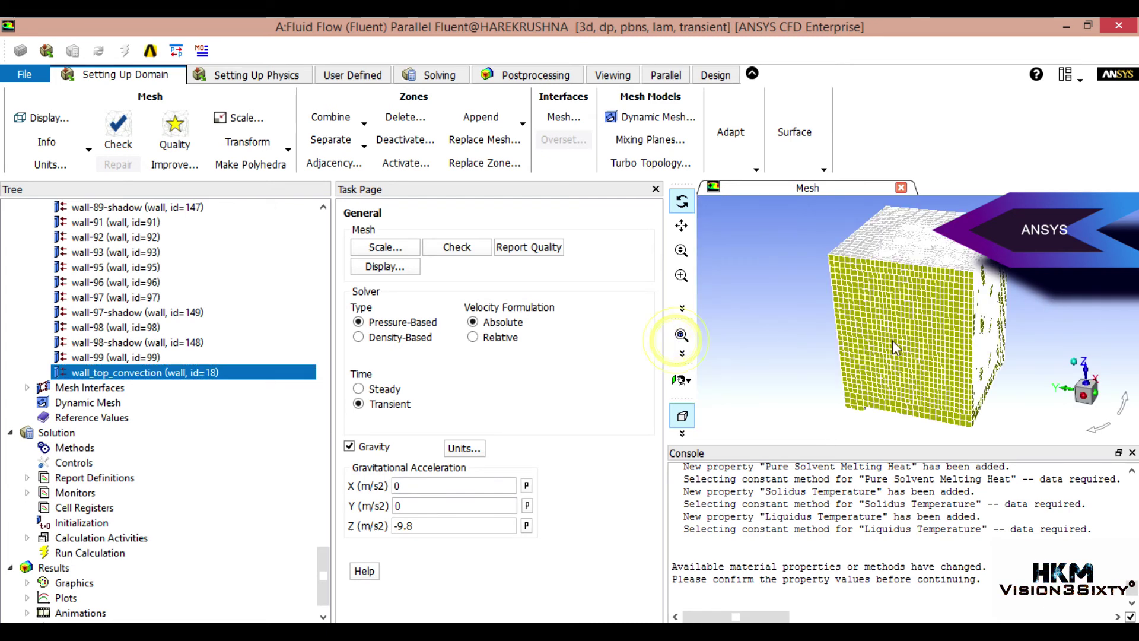
left_click_drag(841, 312, 864, 316)
left_click_drag(876, 361, 973, 276)
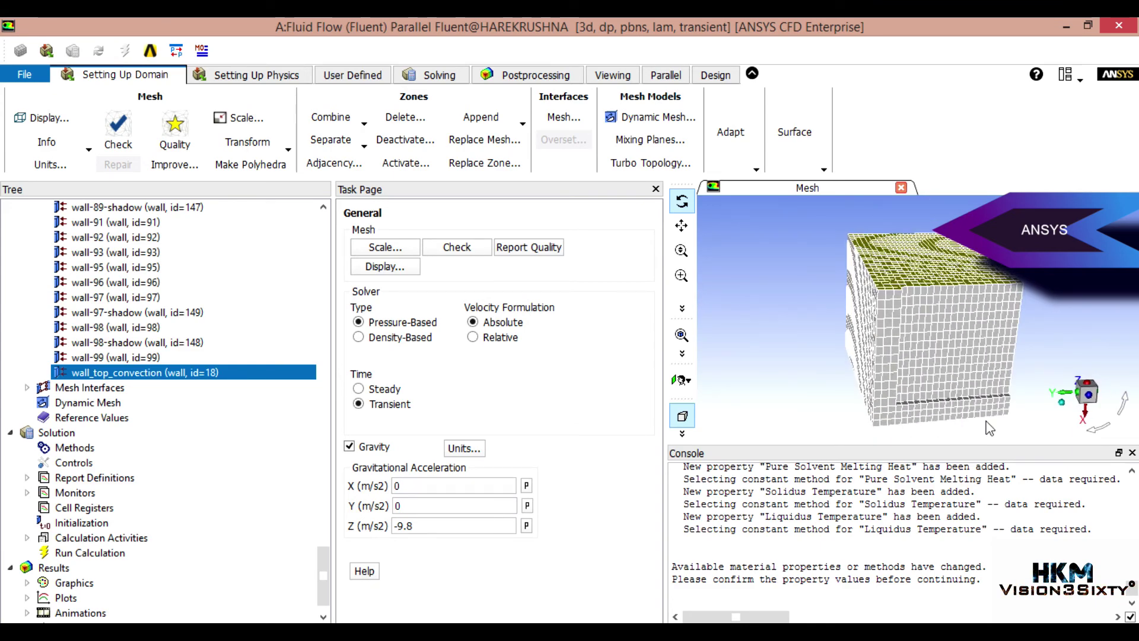
left_click_drag(950, 297, 896, 391)
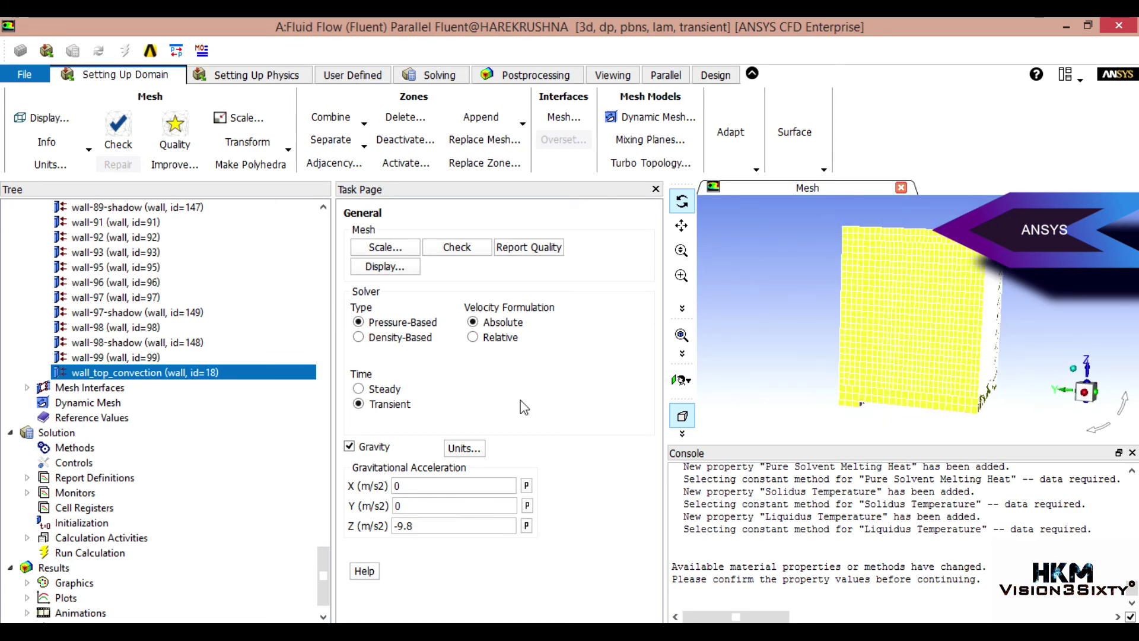
Collapse the lists of boundary conditions and cell zone conditions in the setup outline
scroll(140, 365, "up", 10)
scroll(141, 372, "up", 20)
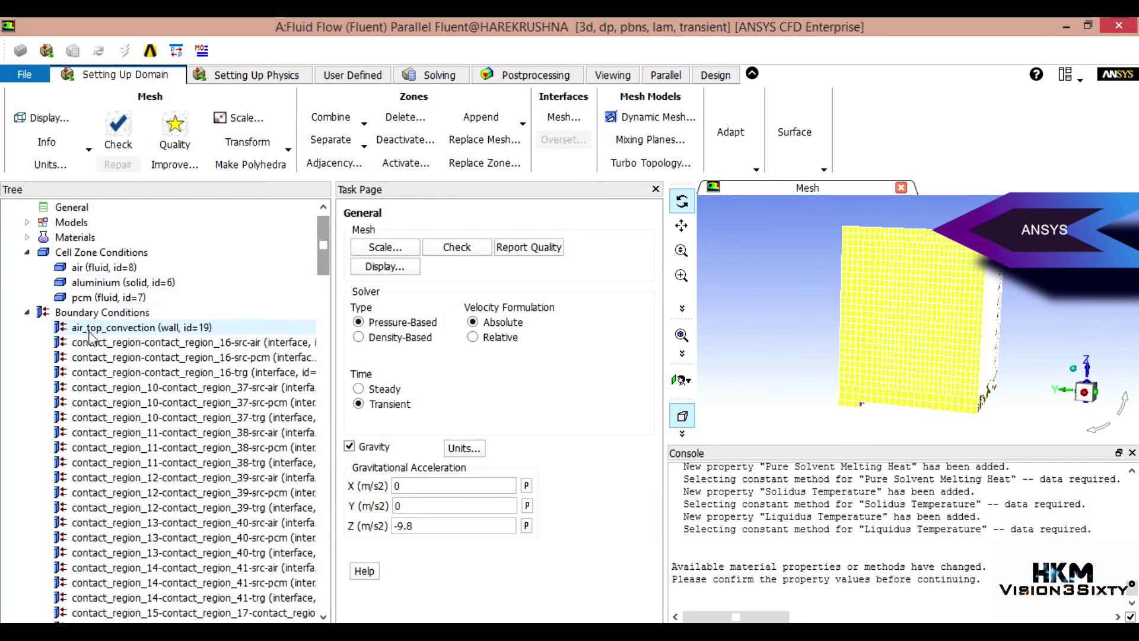
left_click(27, 312)
left_click(26, 267)
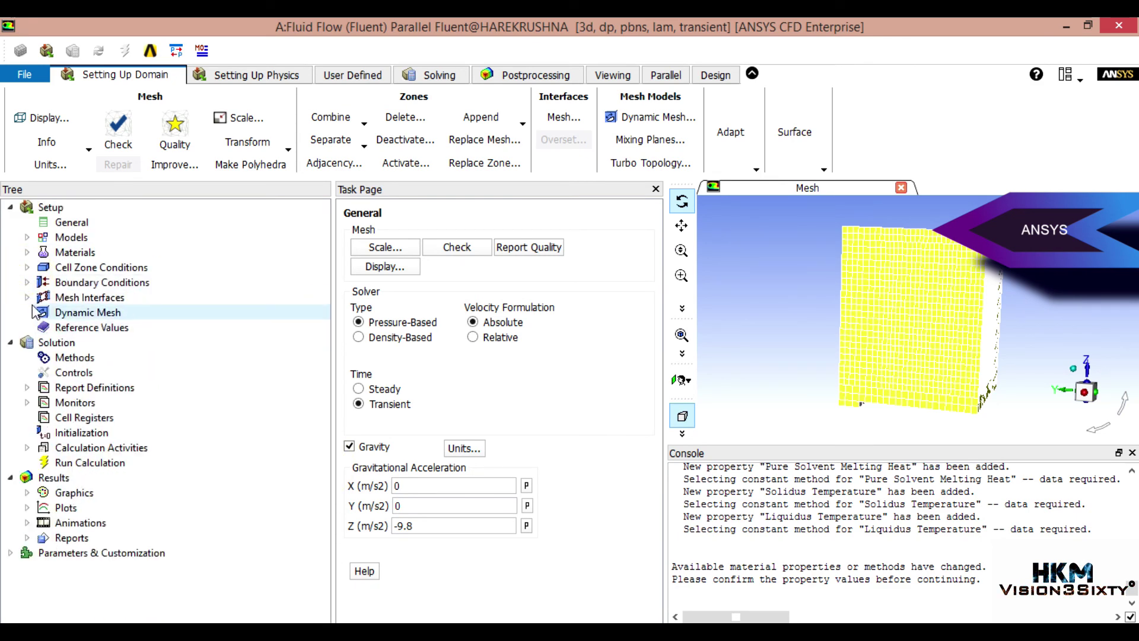
Review which interface zones are paired in several mesh interfaces, from contact_region-contact_region_16 to contact_region_35-contact_region_8
left_click(27, 298)
left_click(120, 313)
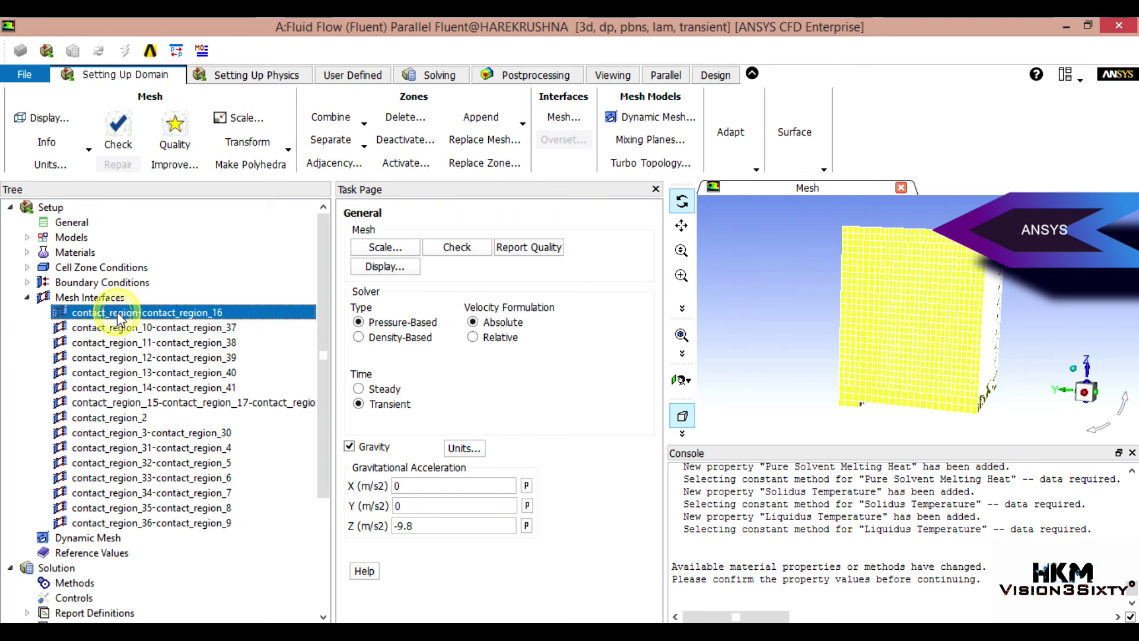
double_click(119, 316)
left_click(496, 279)
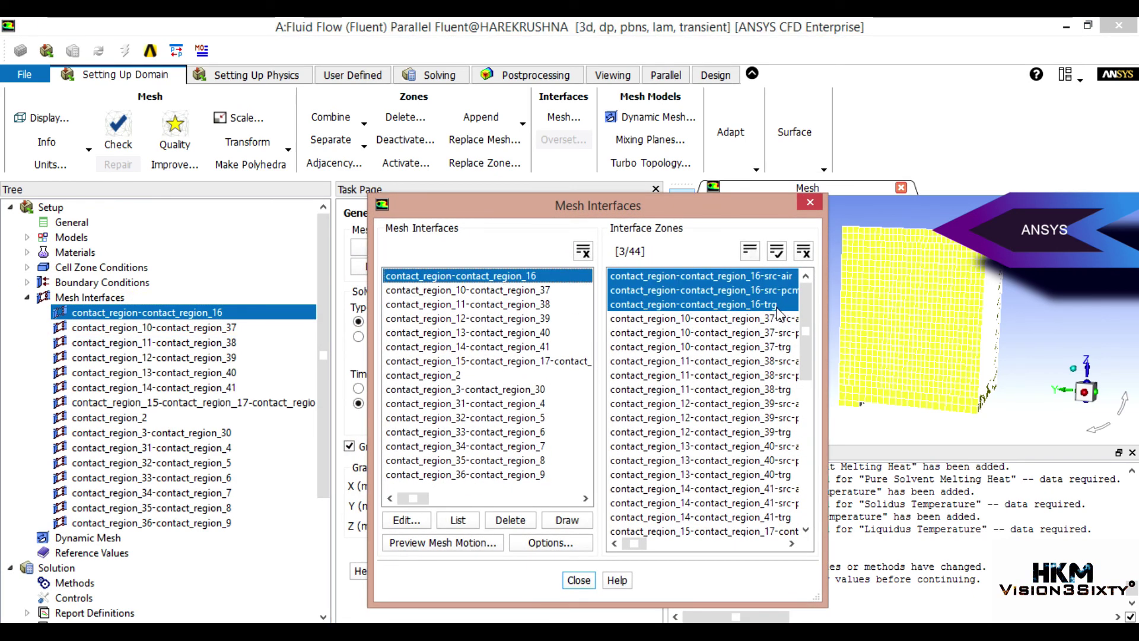
left_click(509, 290)
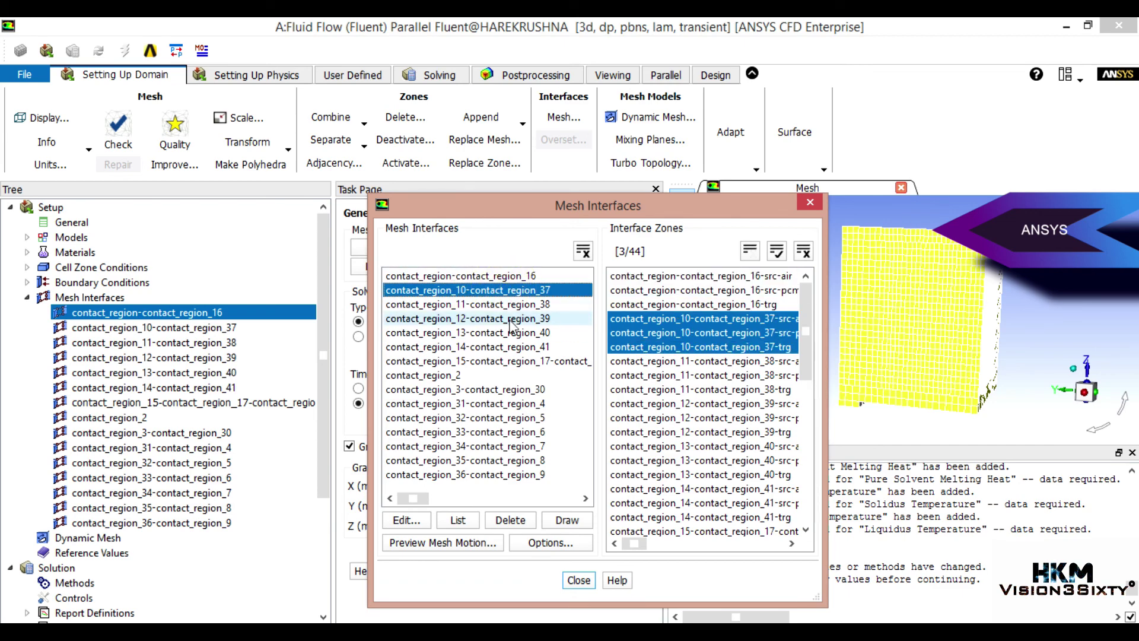
left_click(505, 318)
left_click(486, 389)
left_click(505, 460)
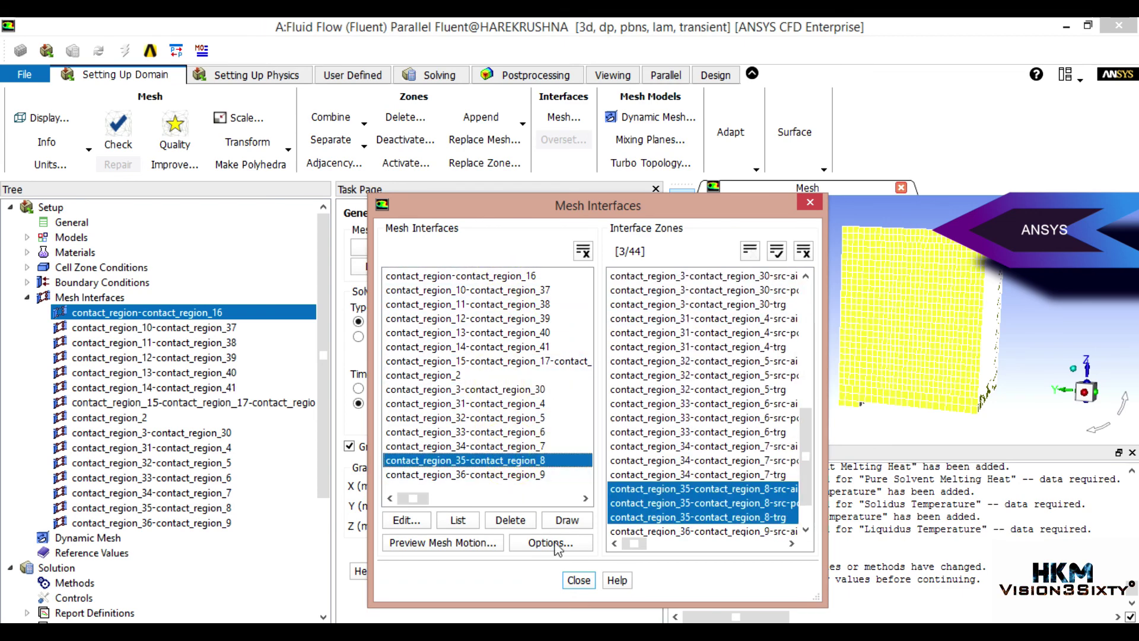
left_click(579, 580)
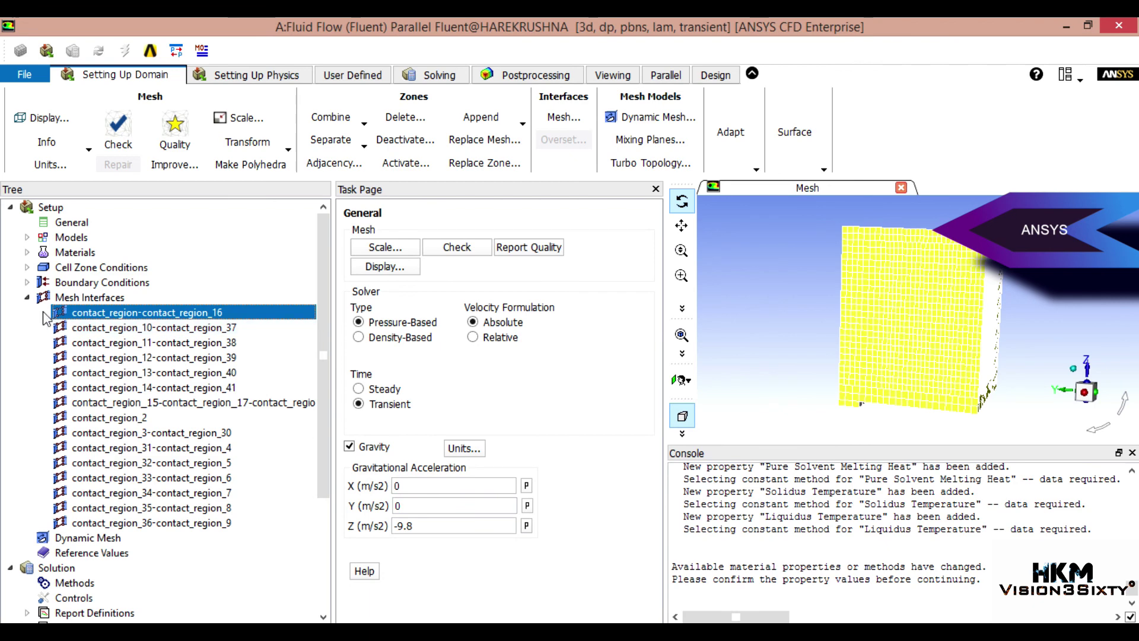
left_click(27, 298)
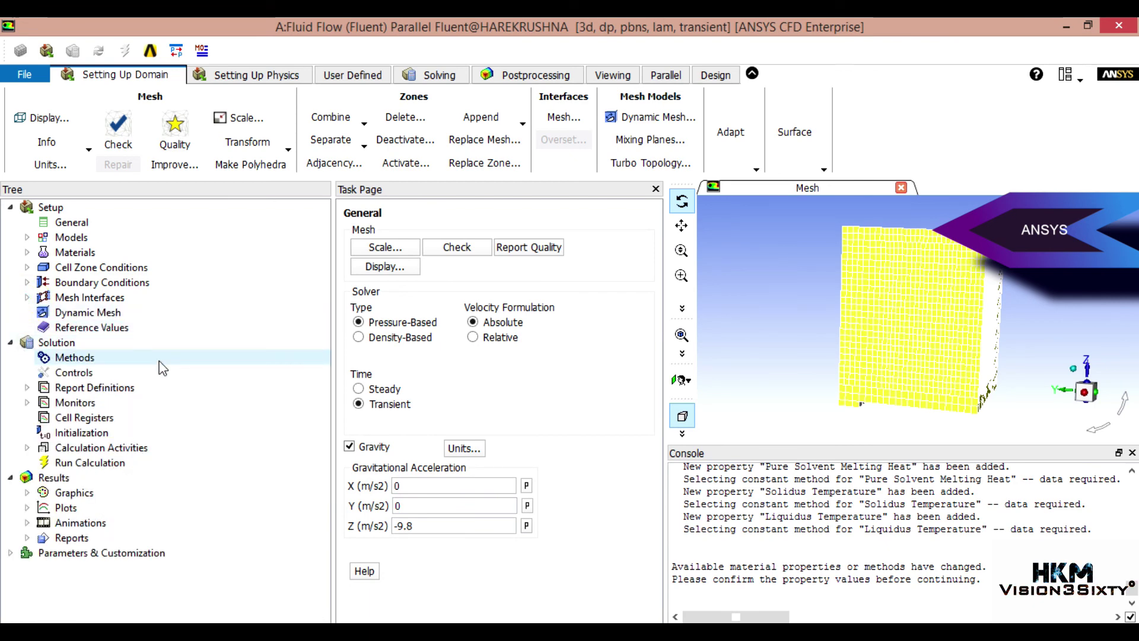